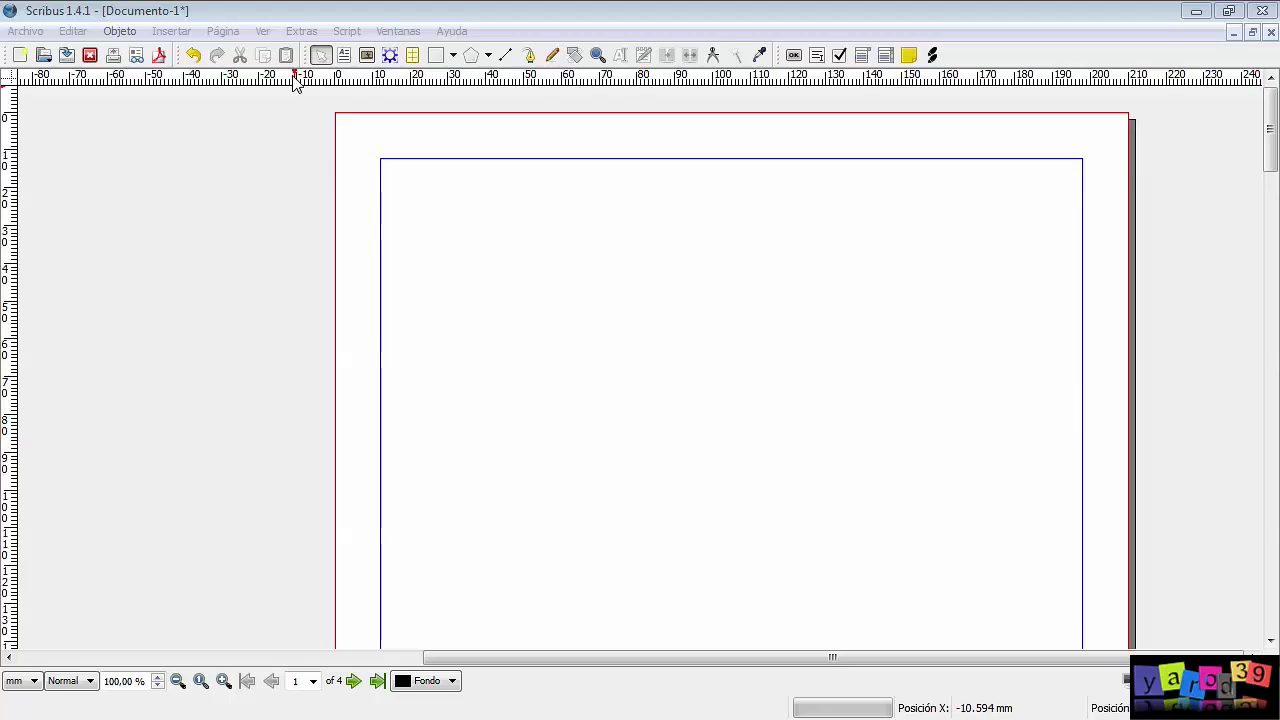
# Step: Bring the Scribus window into focus and open the Archivo menu
pyautogui.click(292, 9)
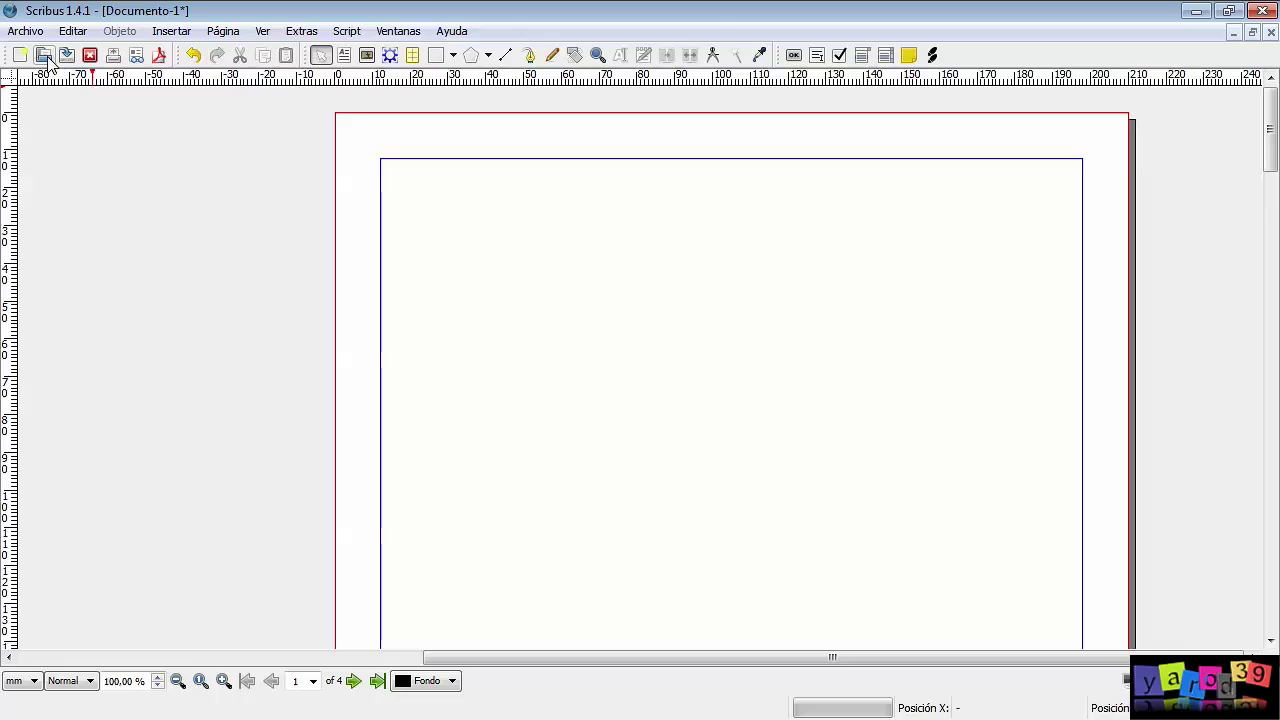
pyautogui.click(38, 33)
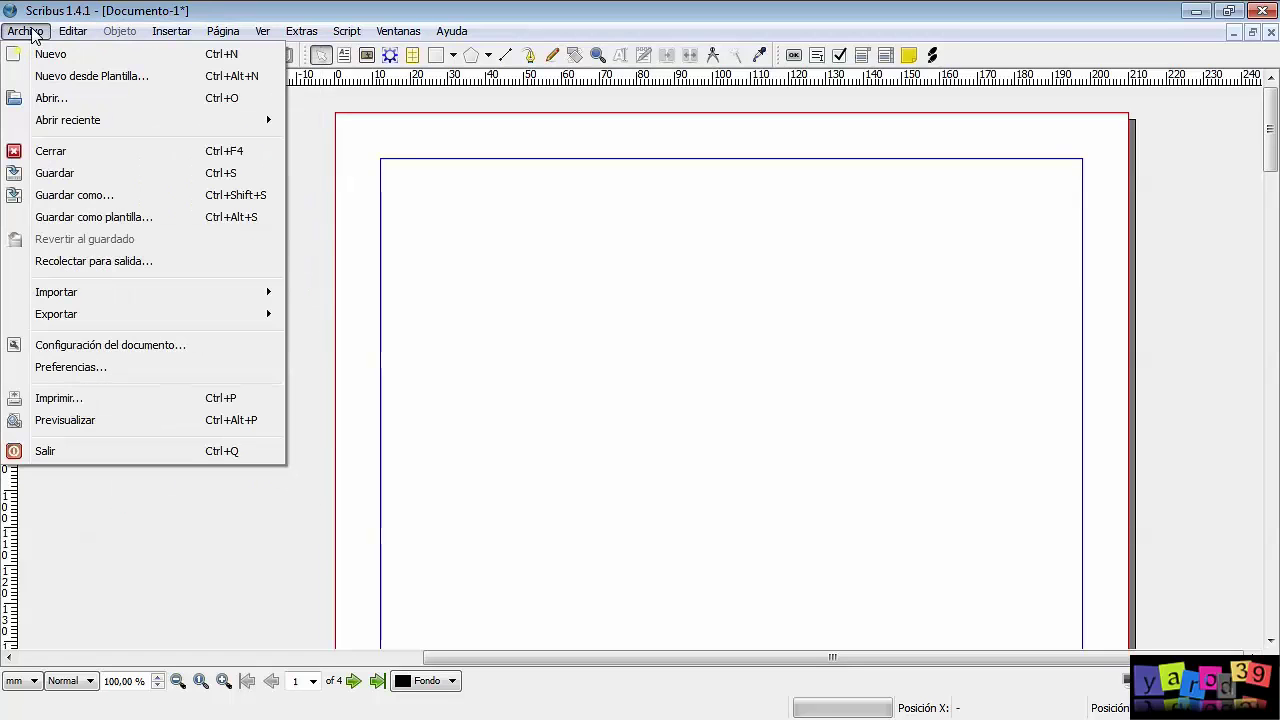
pyautogui.moveTo(72, 31)
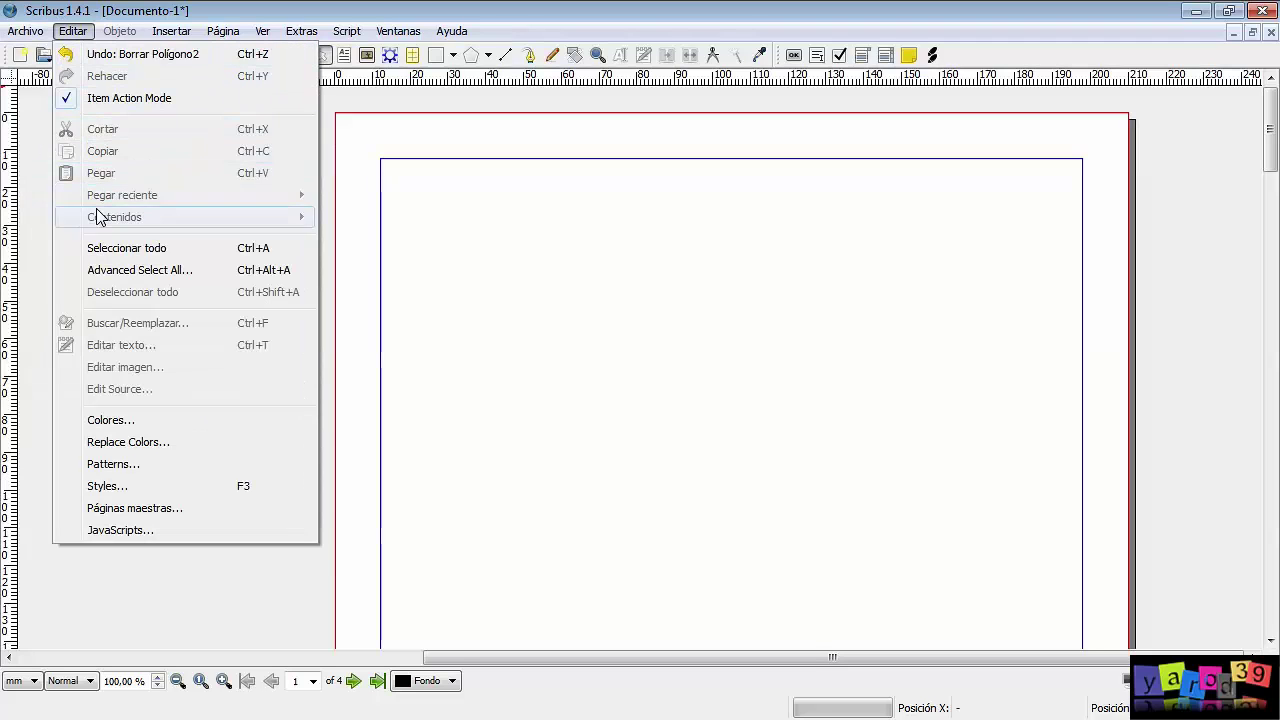
# Step: Close Editar, browse the Insertar through Ayuda menus, and close them all
pyautogui.press('Escape')
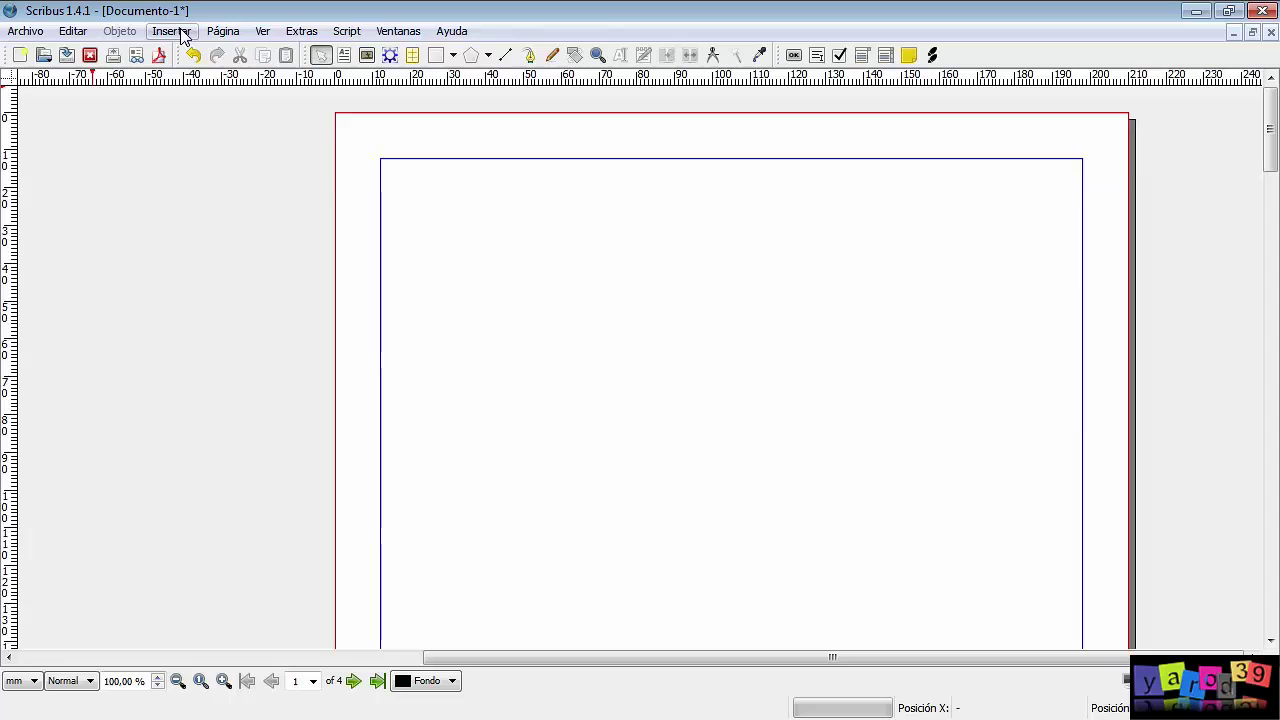
pyautogui.click(181, 31)
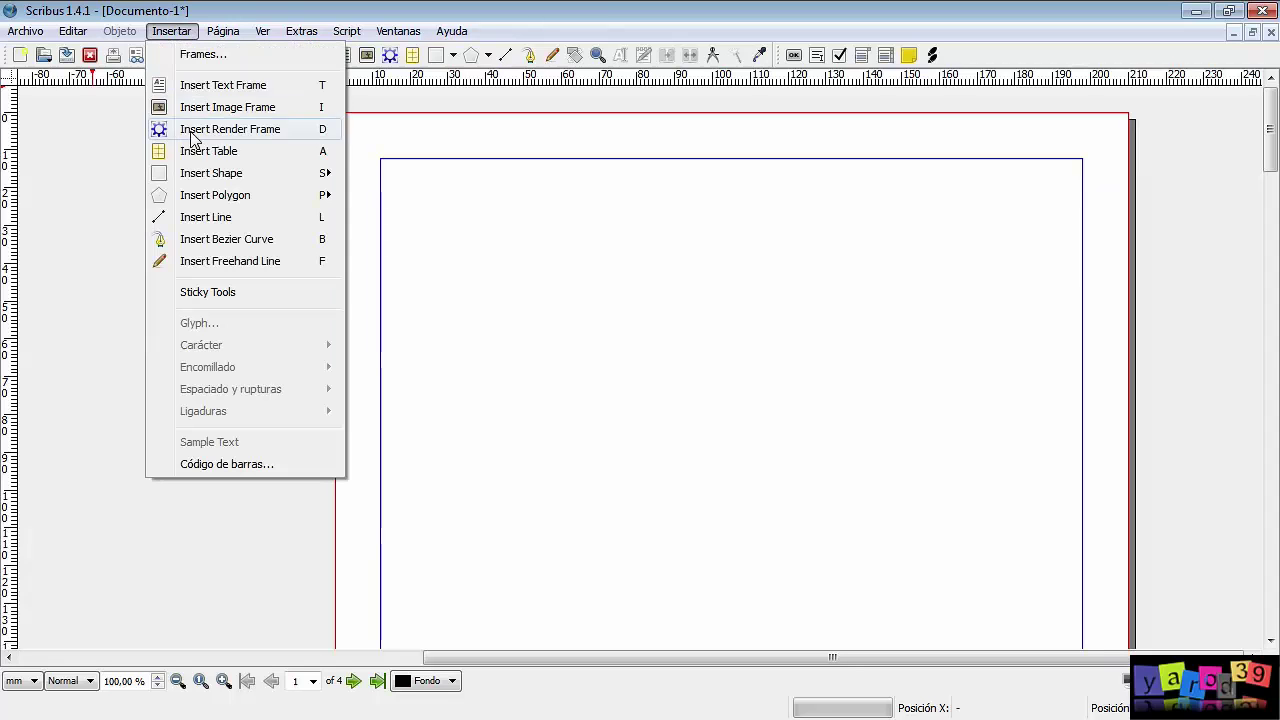
pyautogui.moveTo(301, 31)
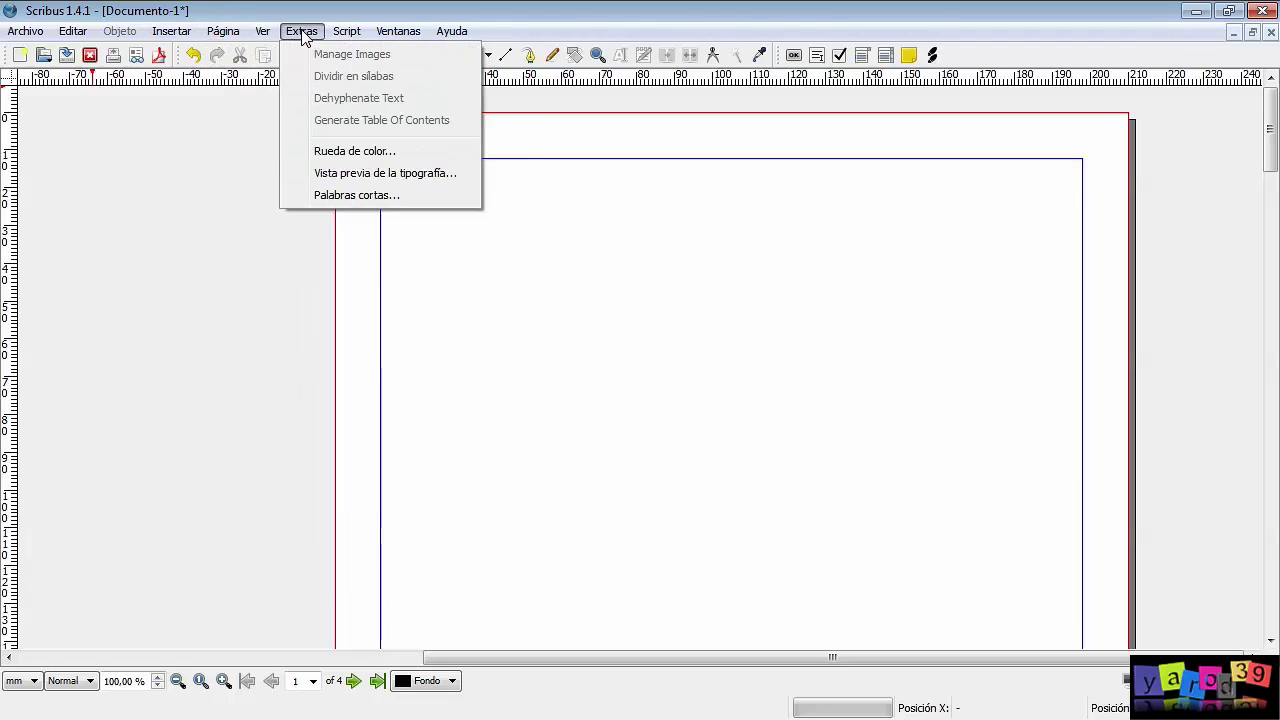
pyautogui.click(466, 20)
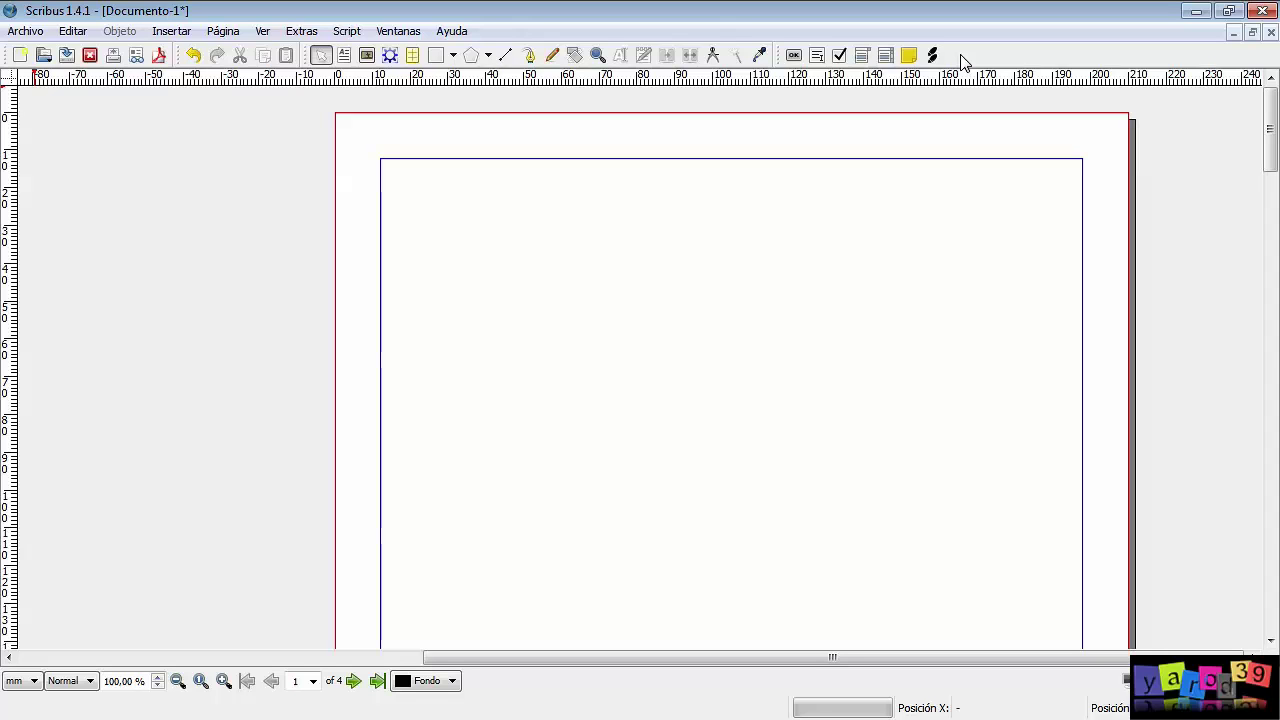
# Step: Scroll the canvas and check the unit and display quality dropdowns, keeping Normal quality
pyautogui.moveTo(1270, 115); pyautogui.dragTo(1272, 500)
pyautogui.moveTo(900, 658); pyautogui.dragTo(741, 658)
pyautogui.moveTo(1270, 500); pyautogui.dragTo(1271, 130)
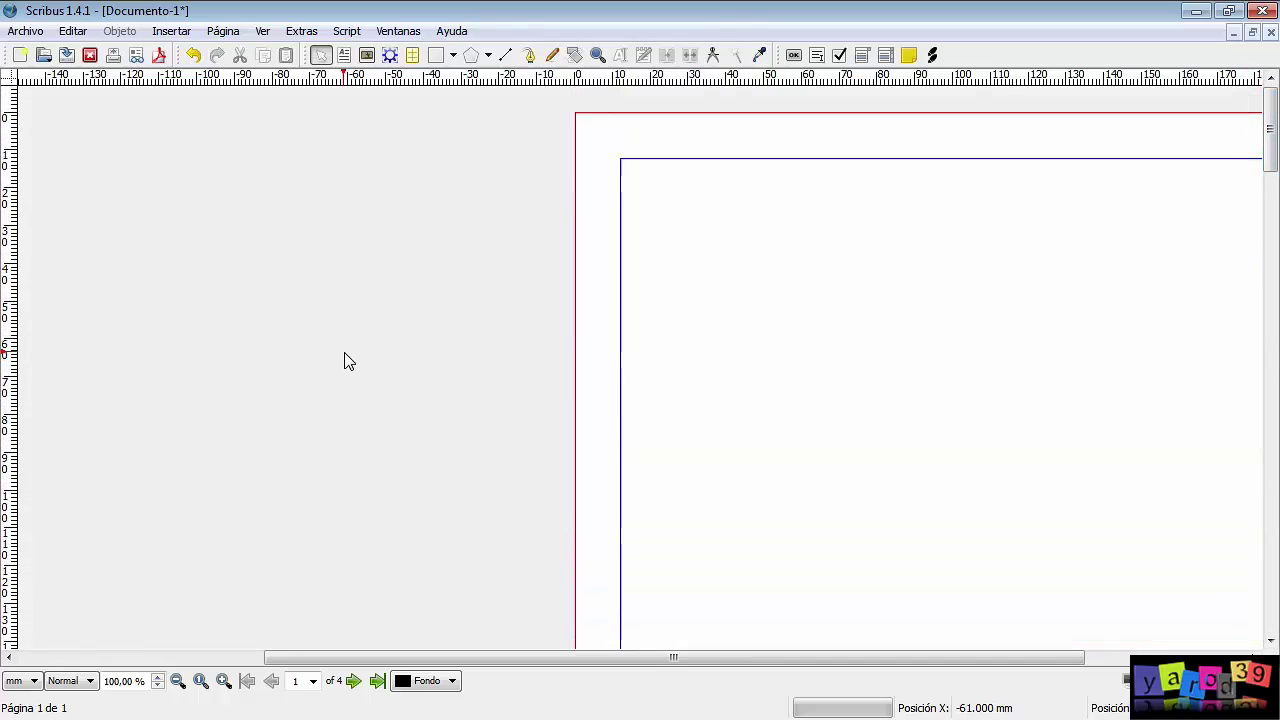
pyautogui.click(33, 681)
pyautogui.click(98, 698)
pyautogui.click(97, 684)
pyautogui.click(105, 697)
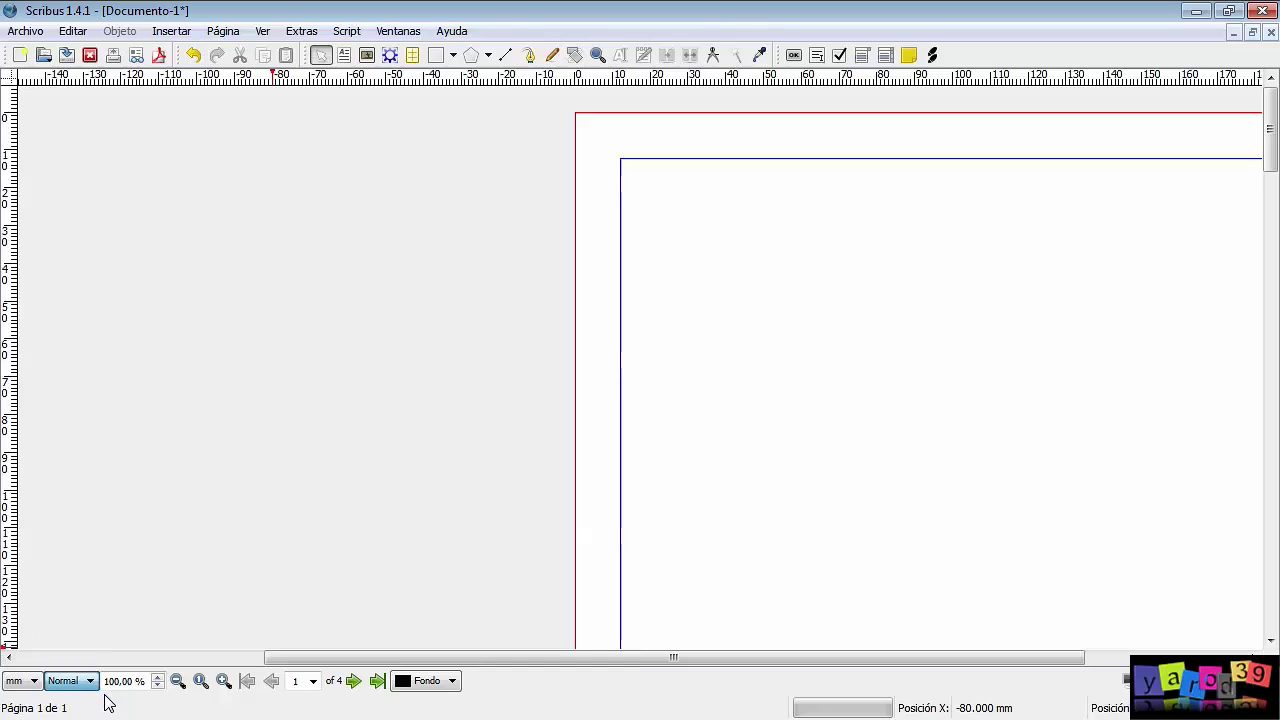
# Step: Zoom out and in, page through to the last page, then return to page 1
pyautogui.click(178, 681)
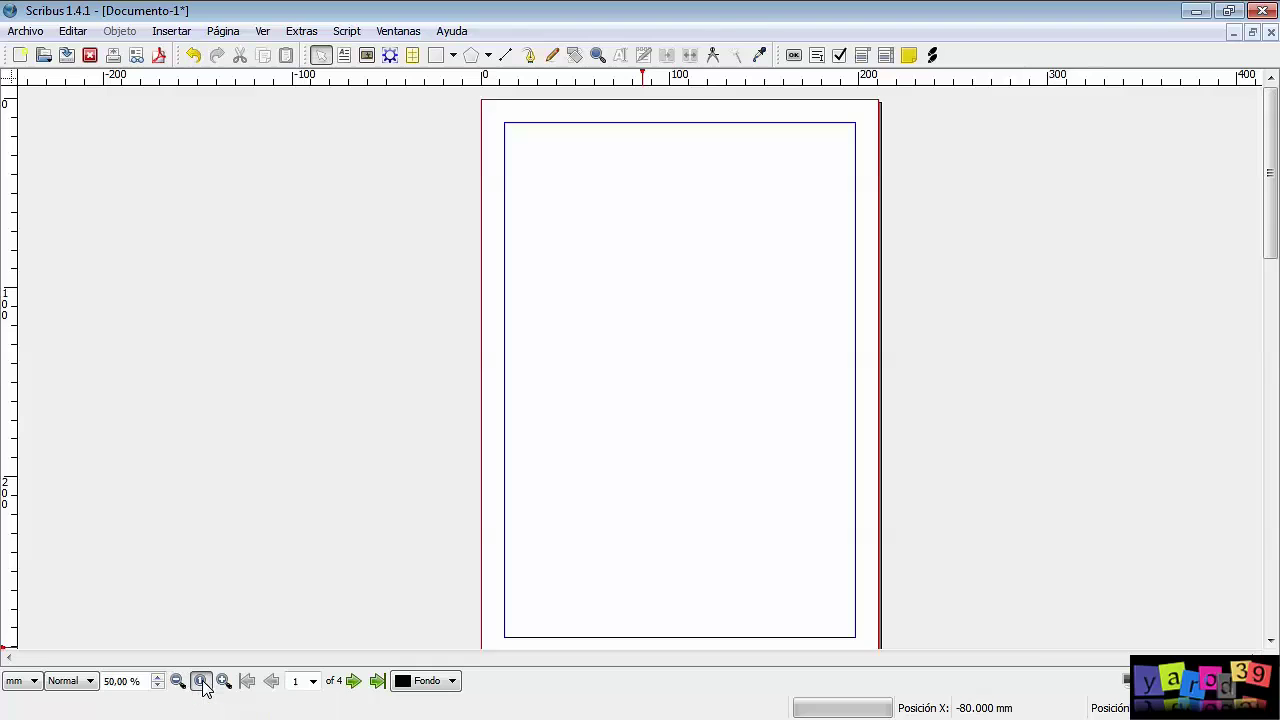
pyautogui.click(200, 681)
pyautogui.click(180, 682)
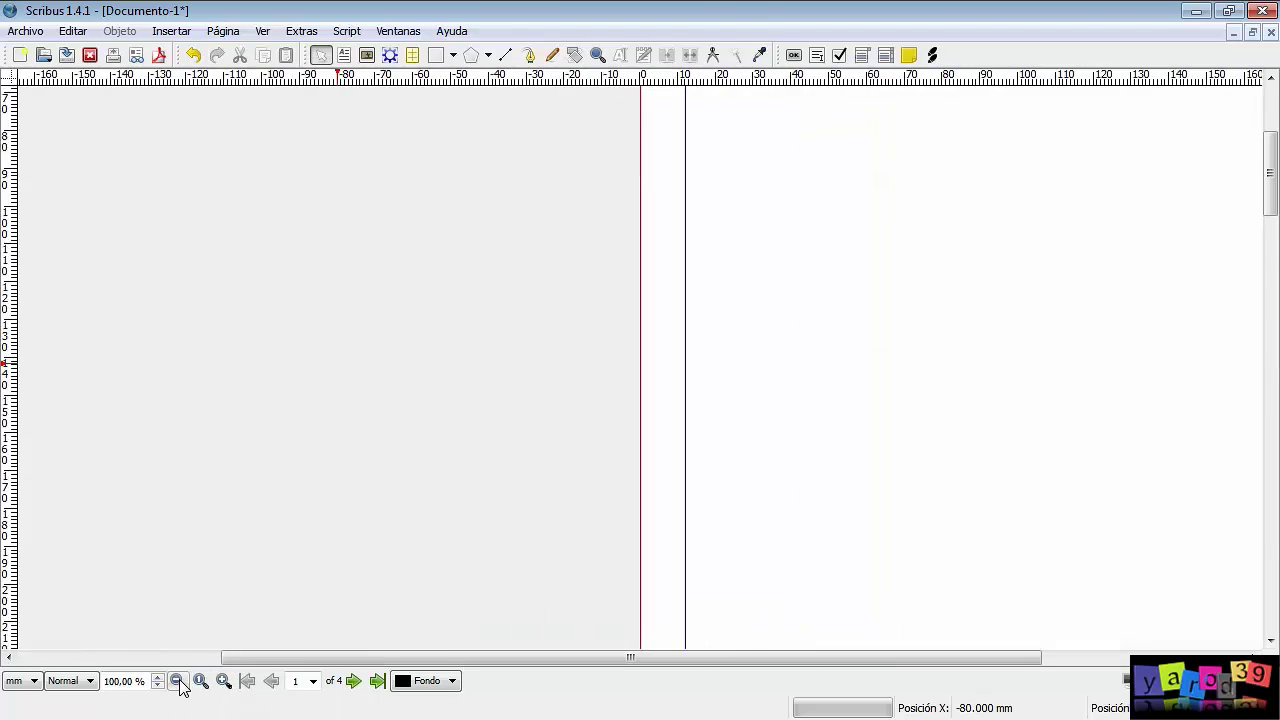
pyautogui.click(353, 681)
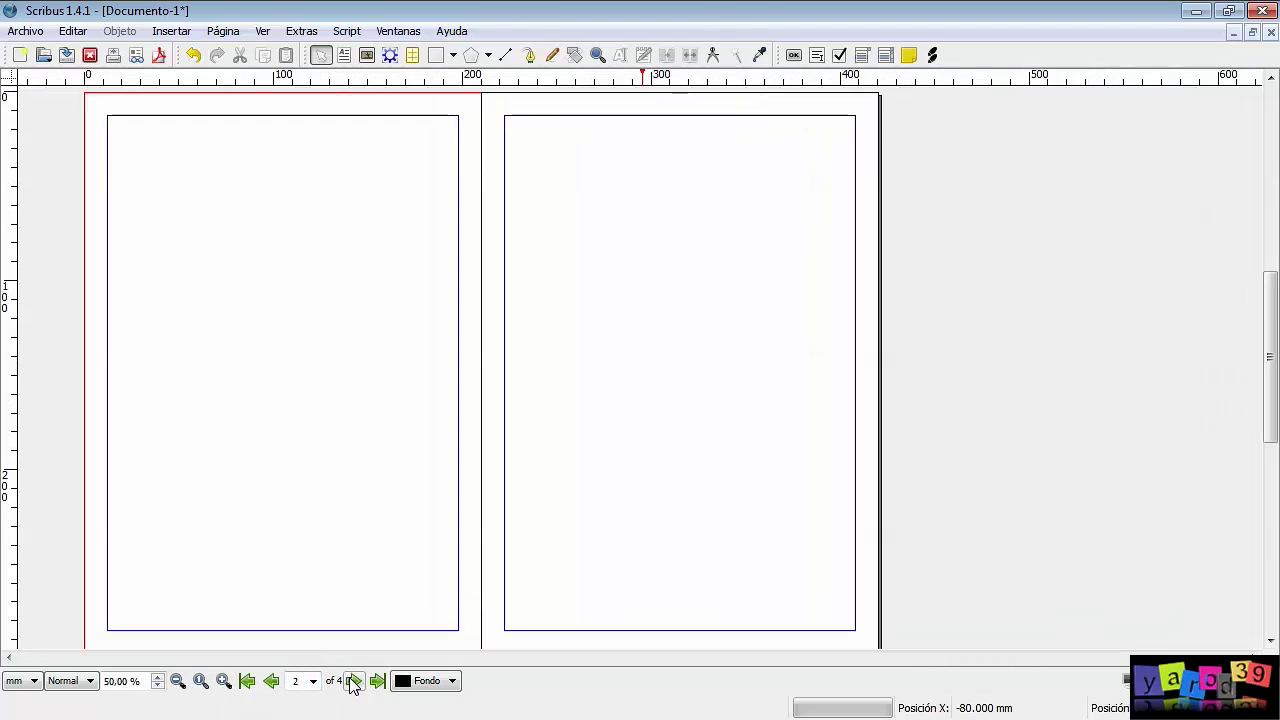
pyautogui.click(353, 681)
pyautogui.click(271, 681)
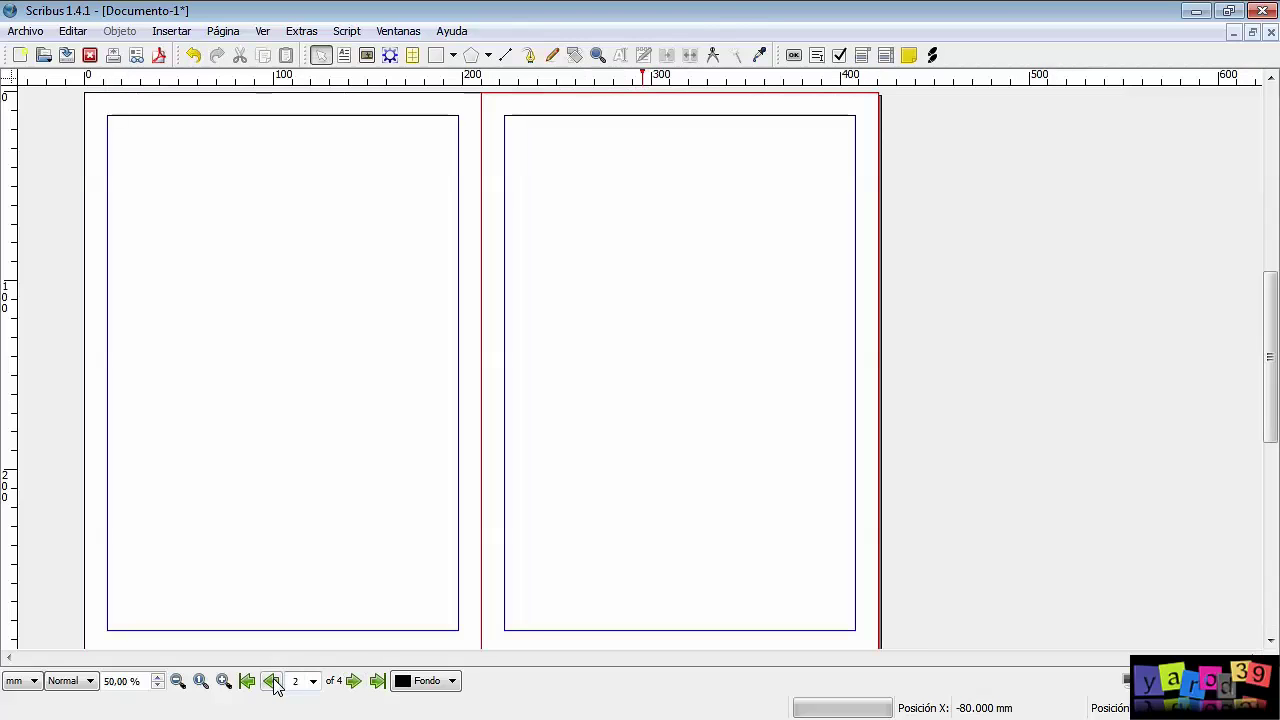
pyautogui.click(271, 681)
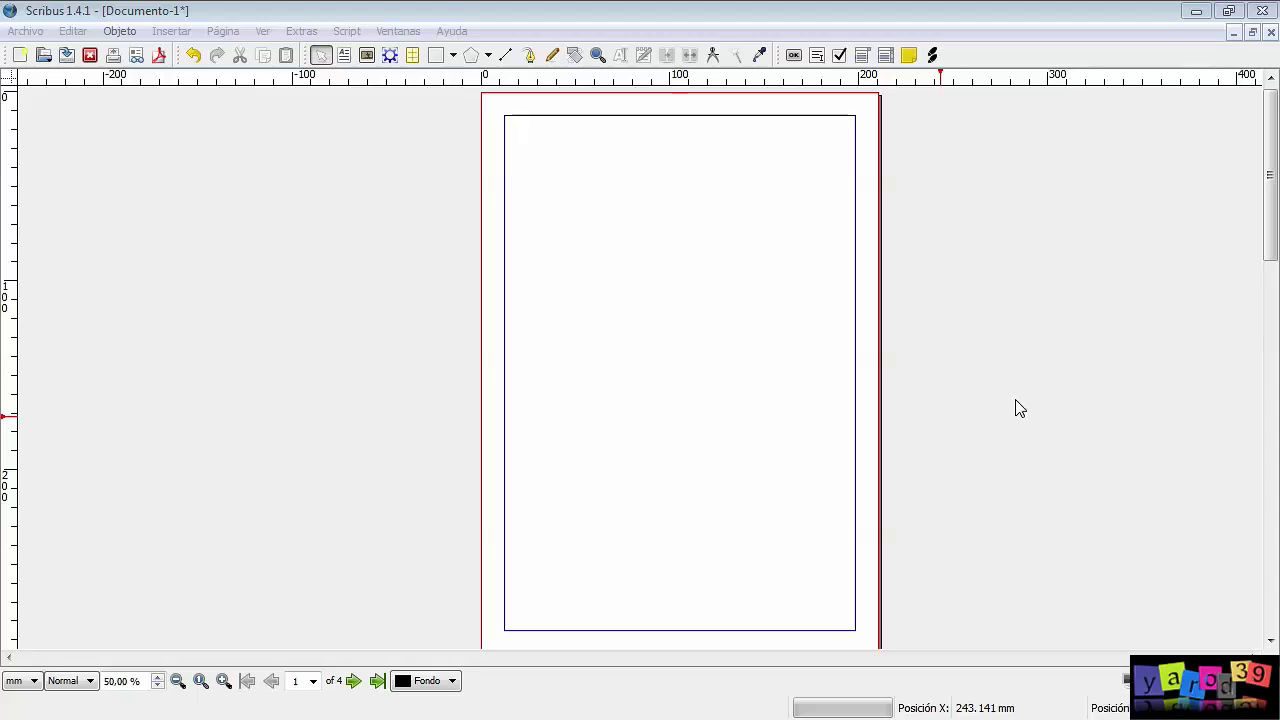
# Step: Look over the Insertar menu without choosing, then switch to the Insert Text Frame tool
pyautogui.click(317, 9)
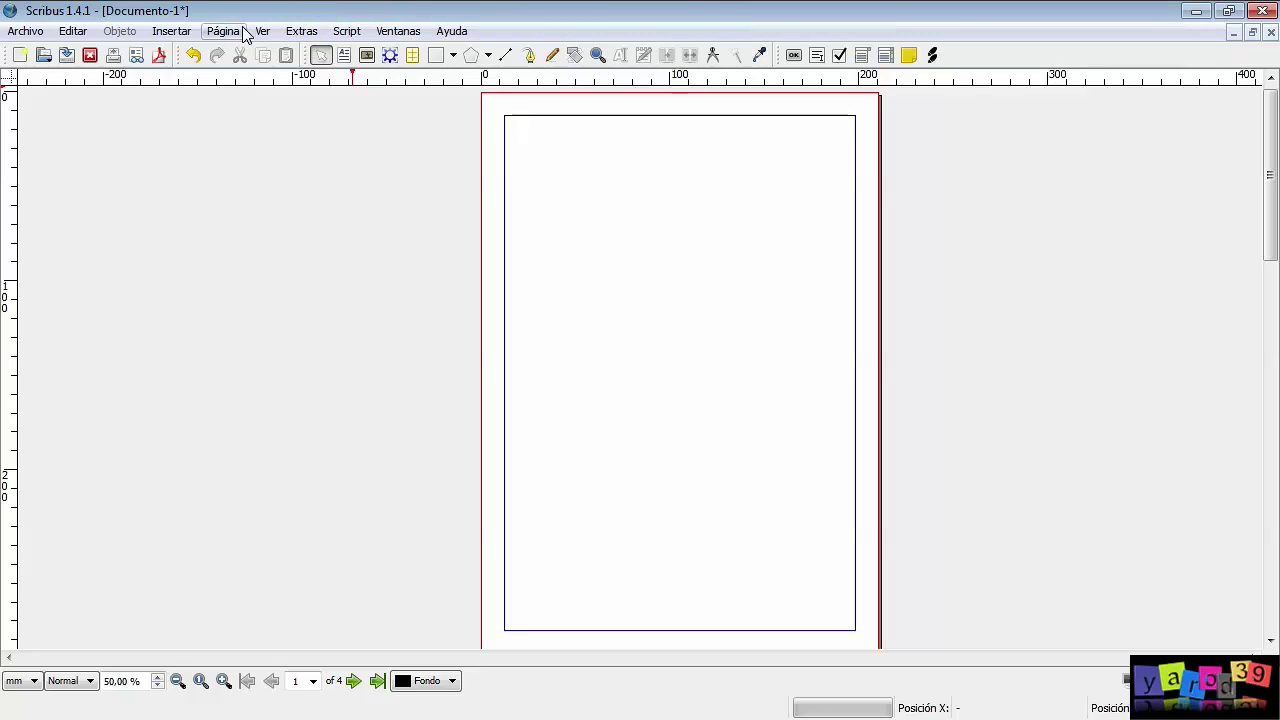
pyautogui.click(178, 32)
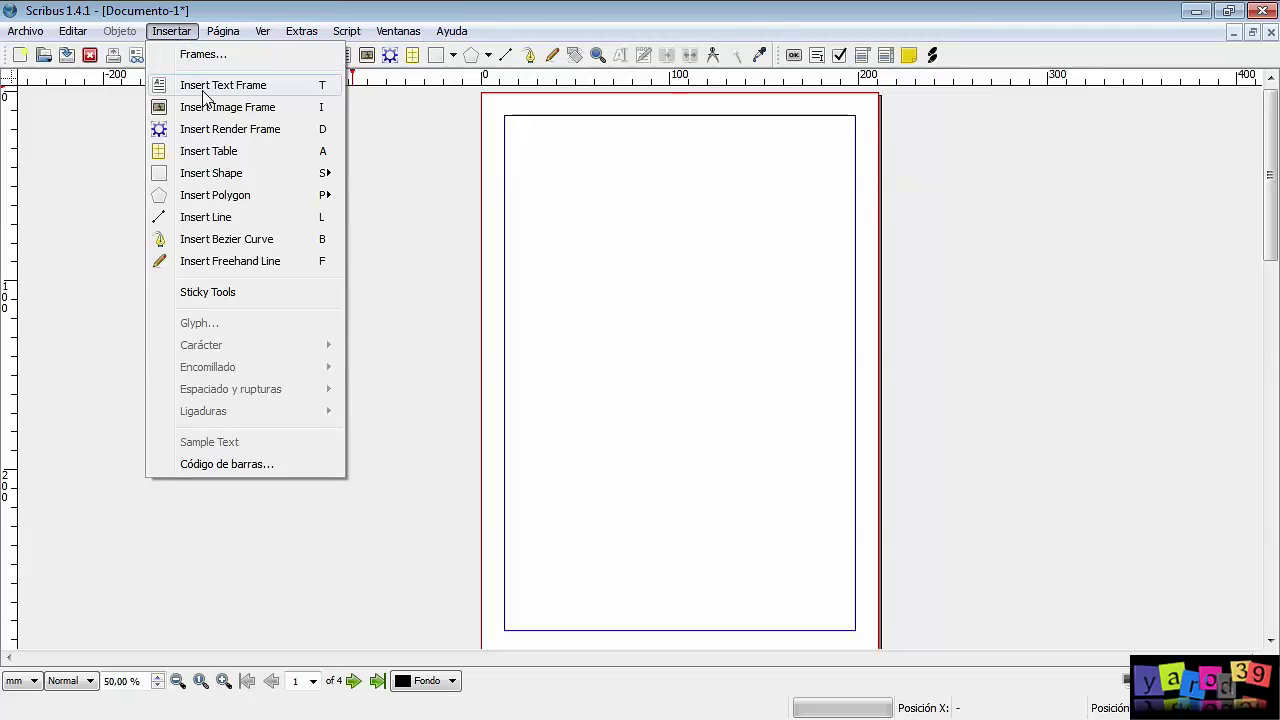
pyautogui.click(257, 95)
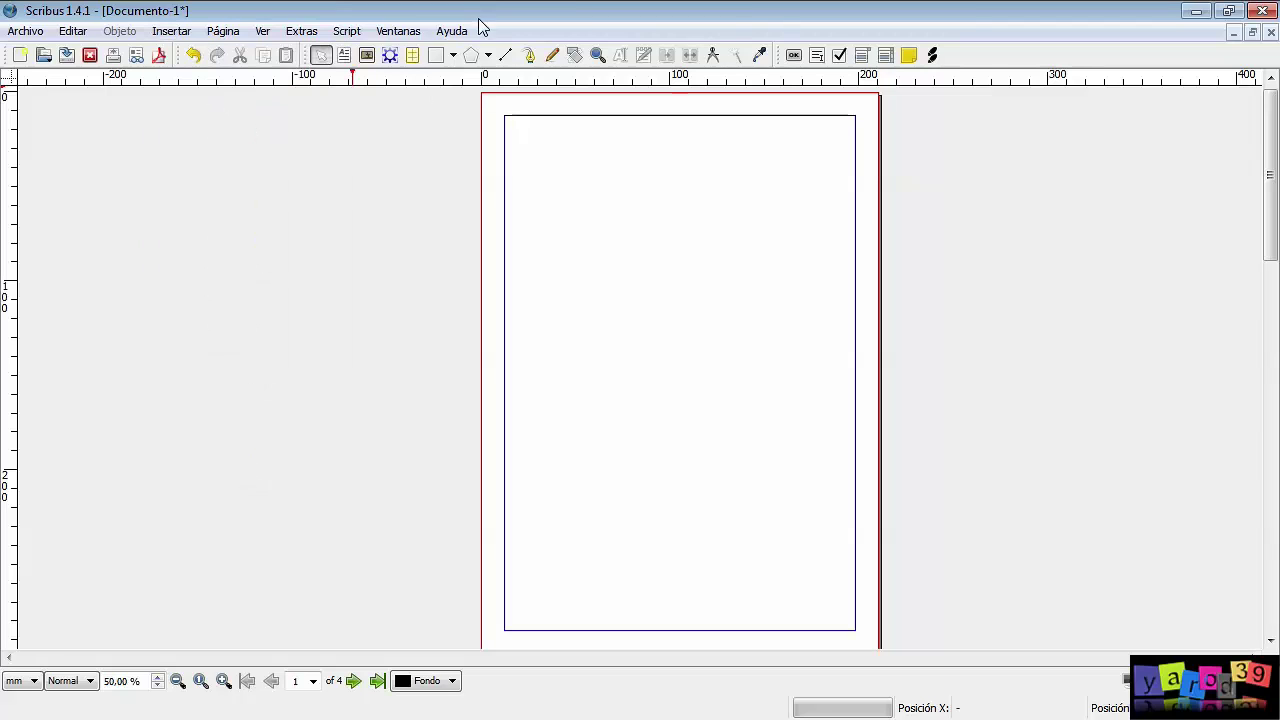
pyautogui.click(345, 56)
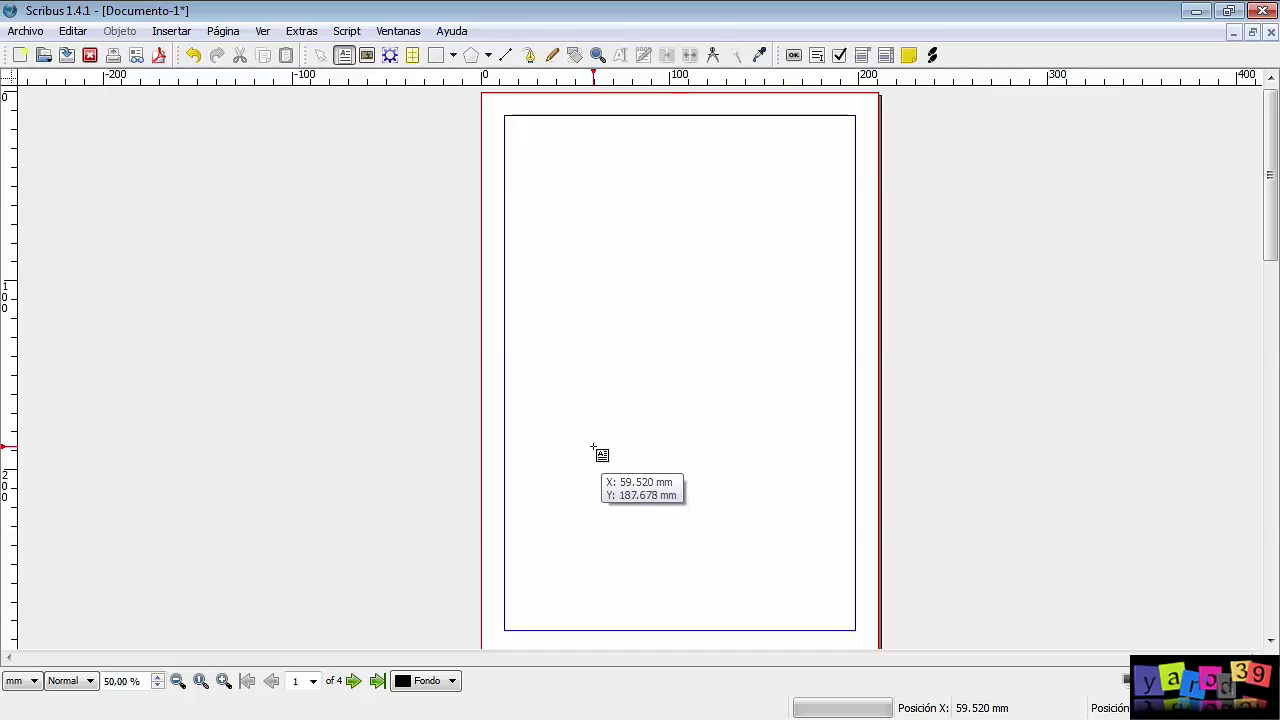
# Step: Draw a text frame in the lower right of page 1 and resize it to about 127 mm wide
pyautogui.moveTo(576, 409); pyautogui.dragTo(852, 545)
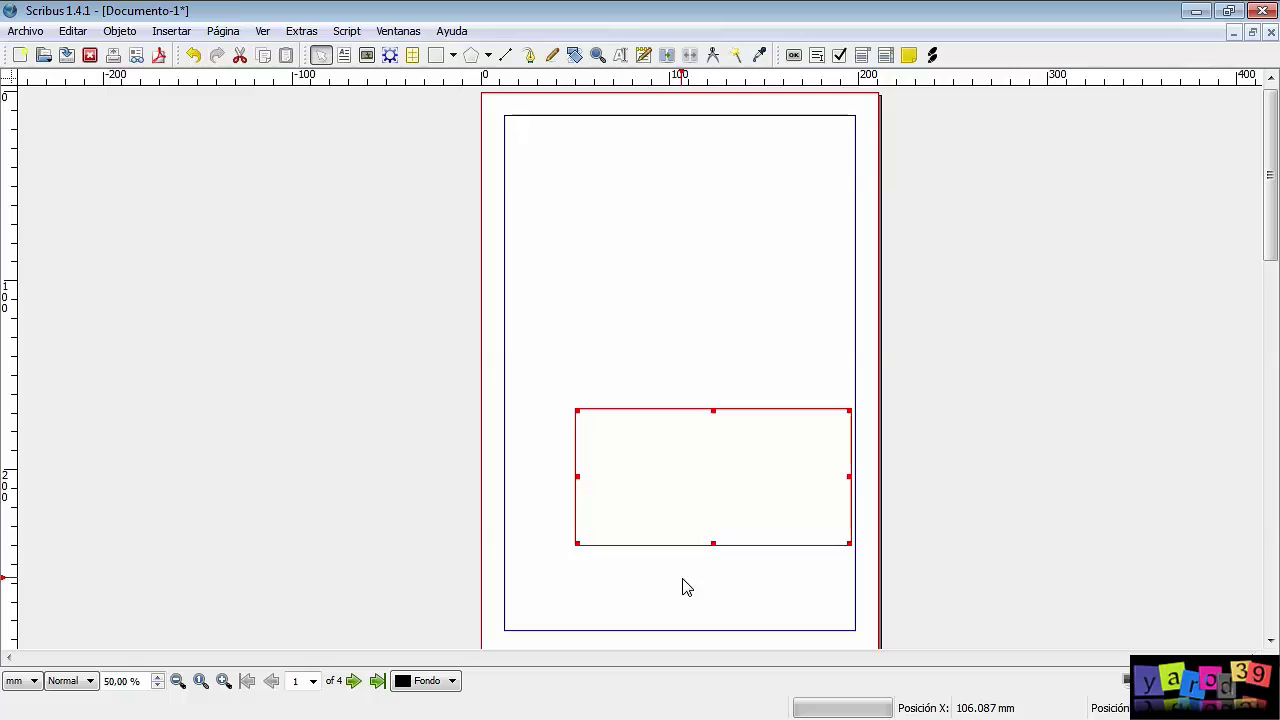
pyautogui.moveTo(716, 410)
pyautogui.mouseDown()
pyautogui.moveTo(718, 473)
pyautogui.moveTo(720, 423)
pyautogui.mouseUp()
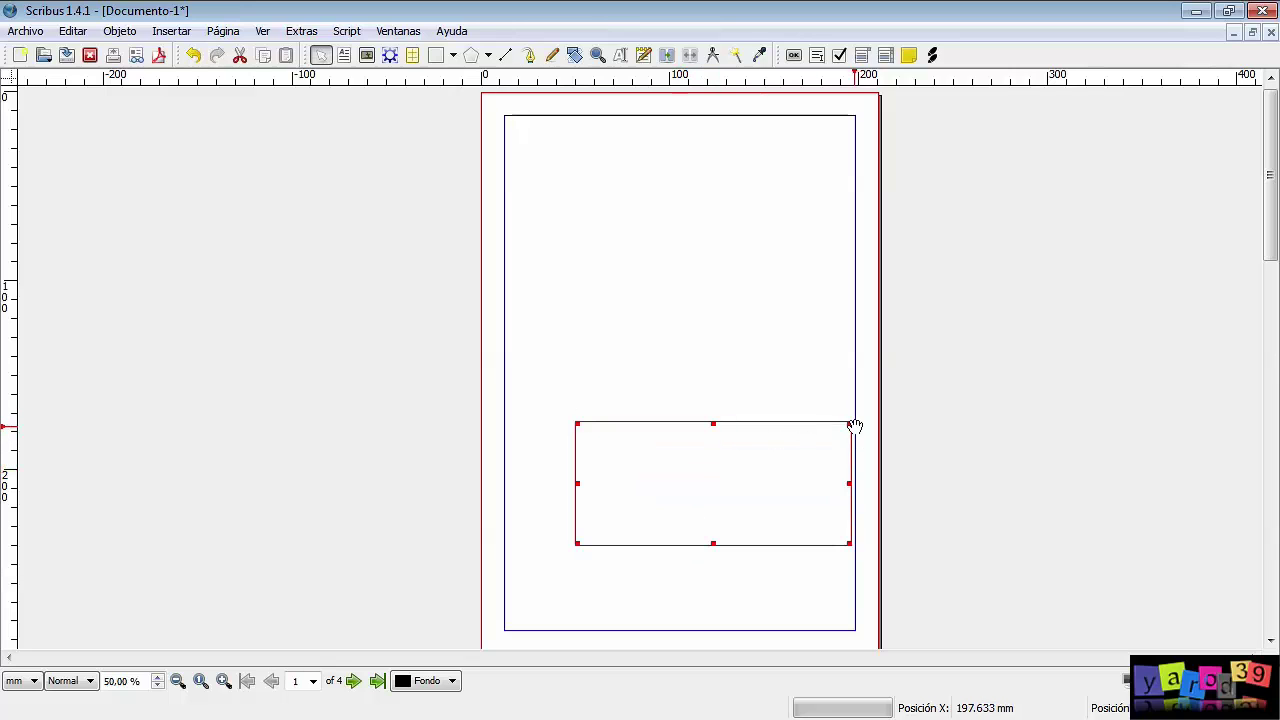
pyautogui.moveTo(853, 425)
pyautogui.mouseDown()
pyautogui.moveTo(767, 482)
pyautogui.moveTo(851, 439)
pyautogui.mouseUp()
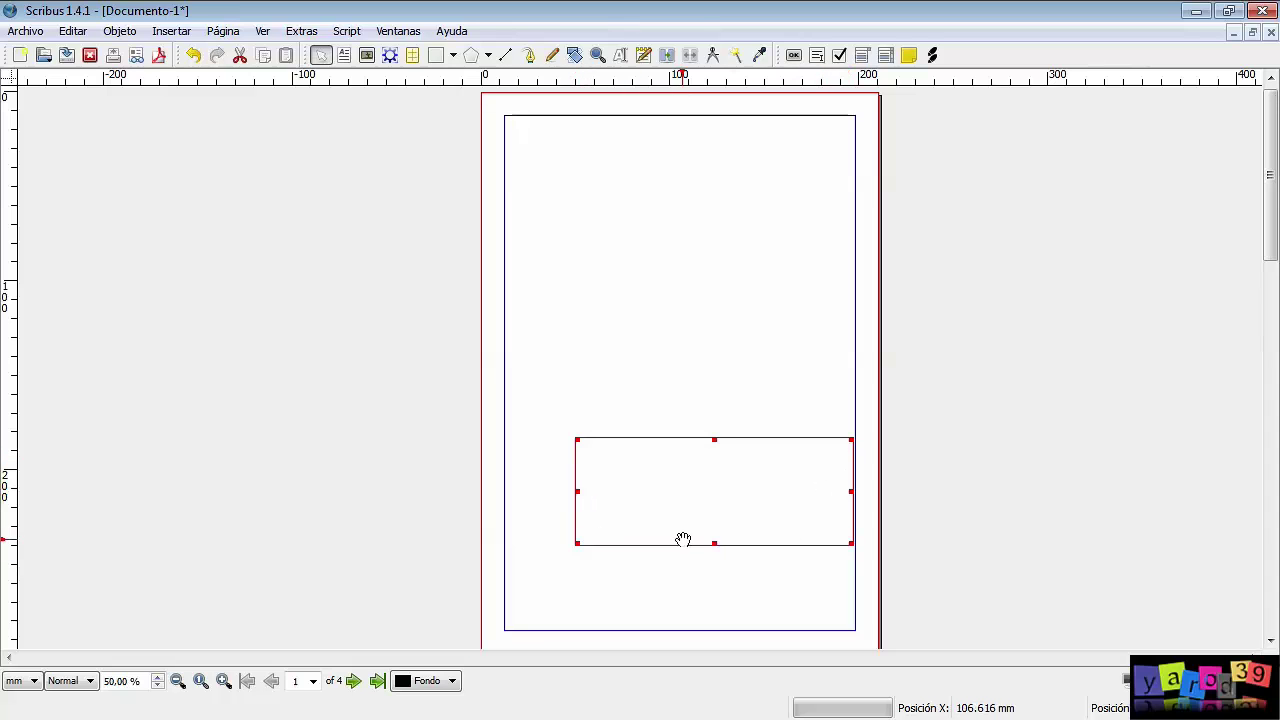
pyautogui.moveTo(719, 440); pyautogui.dragTo(719, 414)
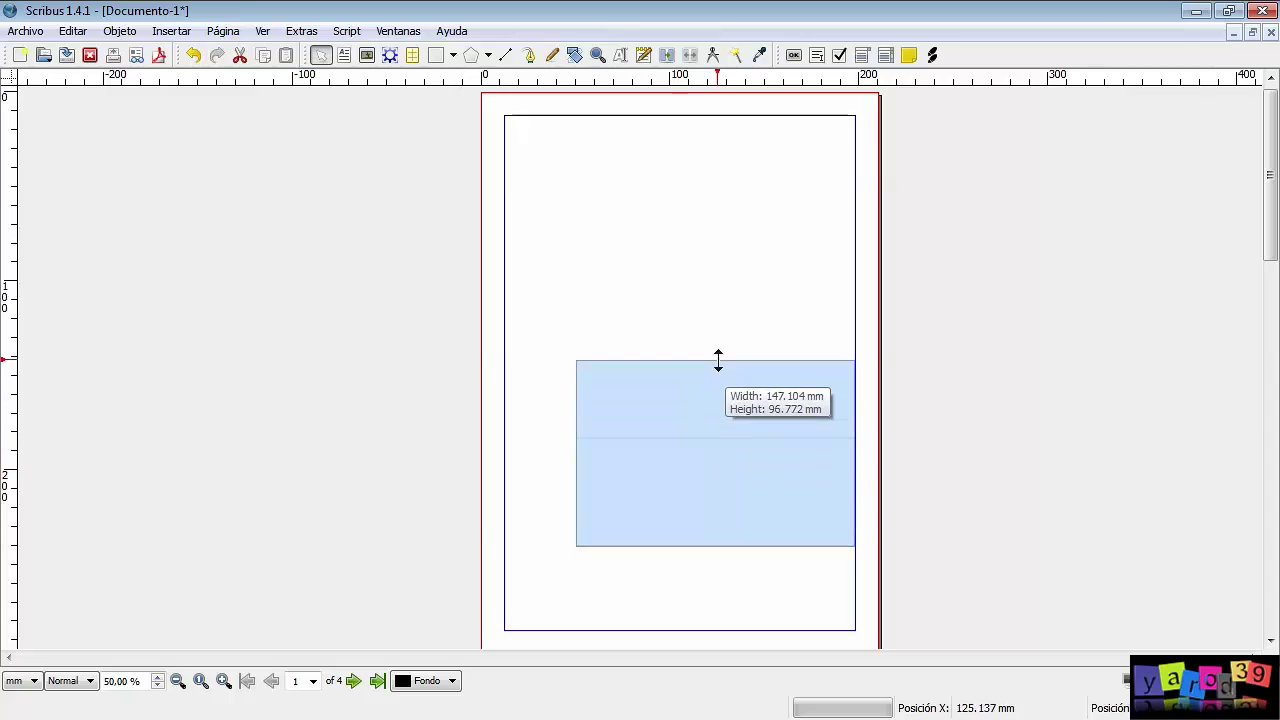
pyautogui.moveTo(714, 544); pyautogui.dragTo(714, 550)
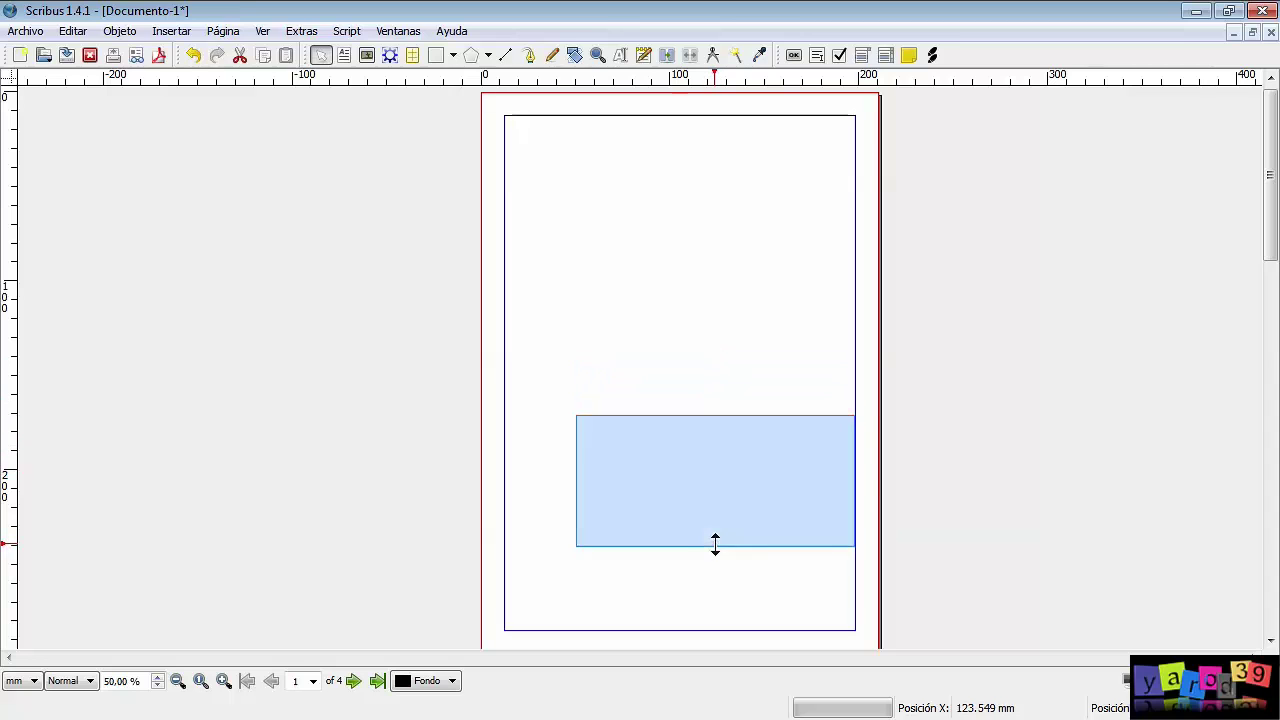
pyautogui.moveTo(851, 482)
pyautogui.mouseDown()
pyautogui.moveTo(746, 482)
pyautogui.moveTo(850, 483)
pyautogui.mouseUp()
pyautogui.moveTo(577, 483); pyautogui.dragTo(604, 483)
pyautogui.moveTo(606, 415)
pyautogui.mouseDown()
pyautogui.moveTo(542, 407)
pyautogui.moveTo(598, 440)
pyautogui.mouseUp()
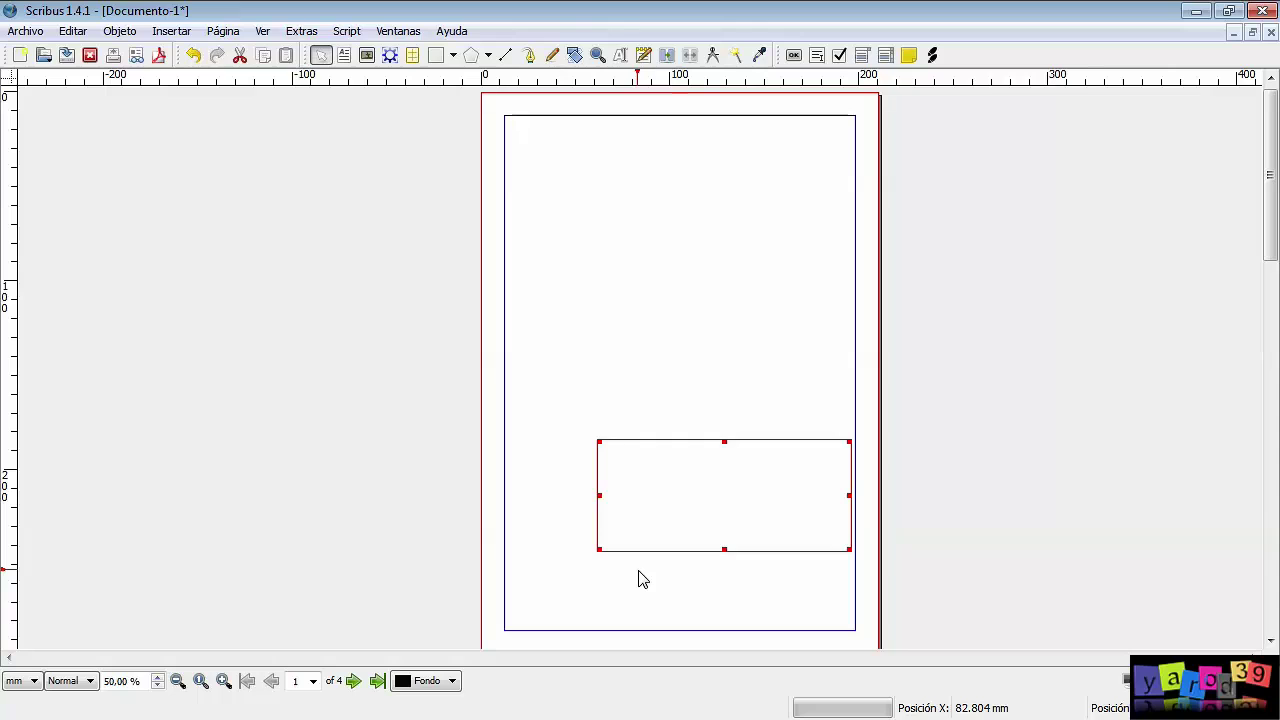
# Step: Type 'Catálogo de gastronomía' into the text frame and deselect it
pyautogui.doubleClick(638, 485)
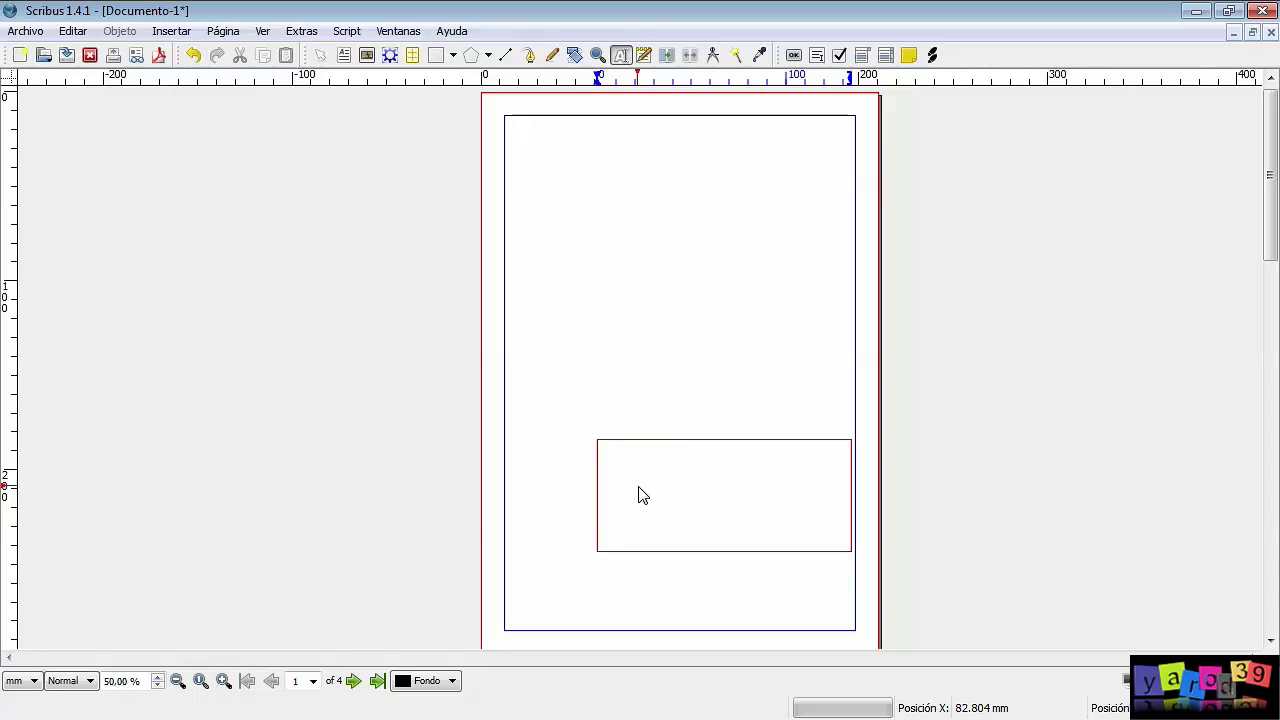
pyautogui.write('Catálogo de gas')
pyautogui.write('tronomía')
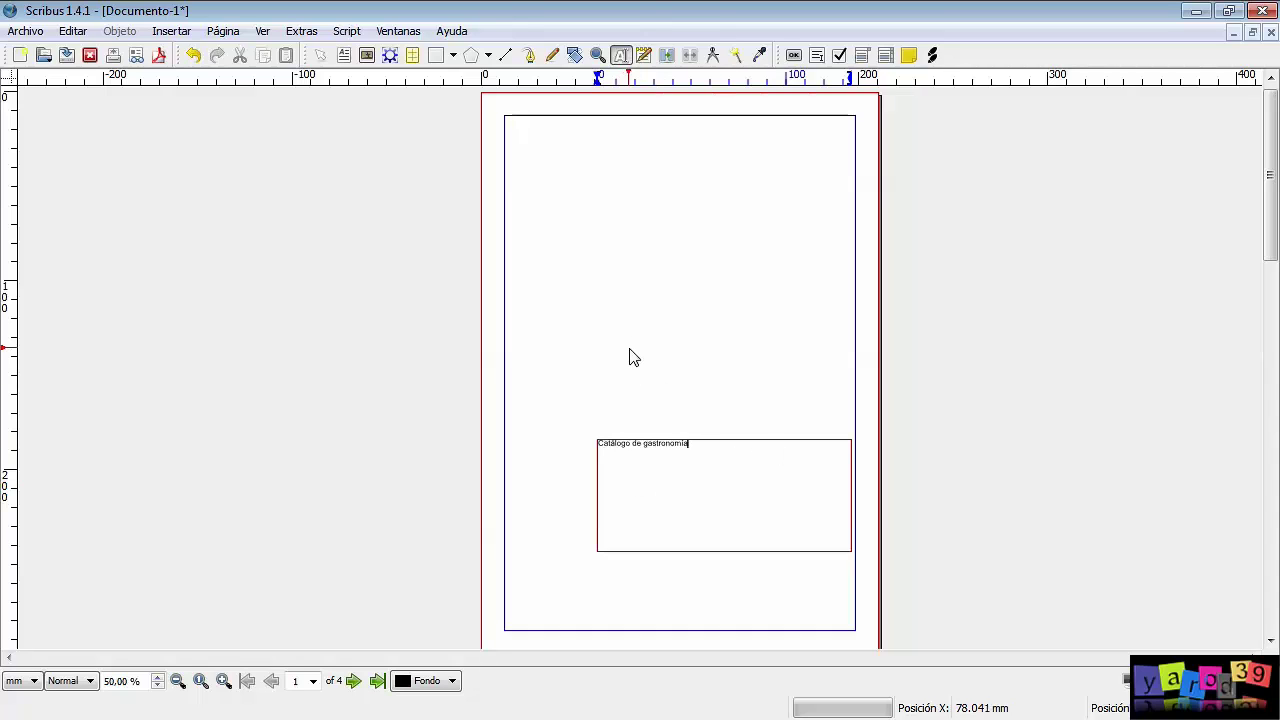
pyautogui.click(628, 342)
pyautogui.click(650, 453)
pyautogui.click(602, 368)
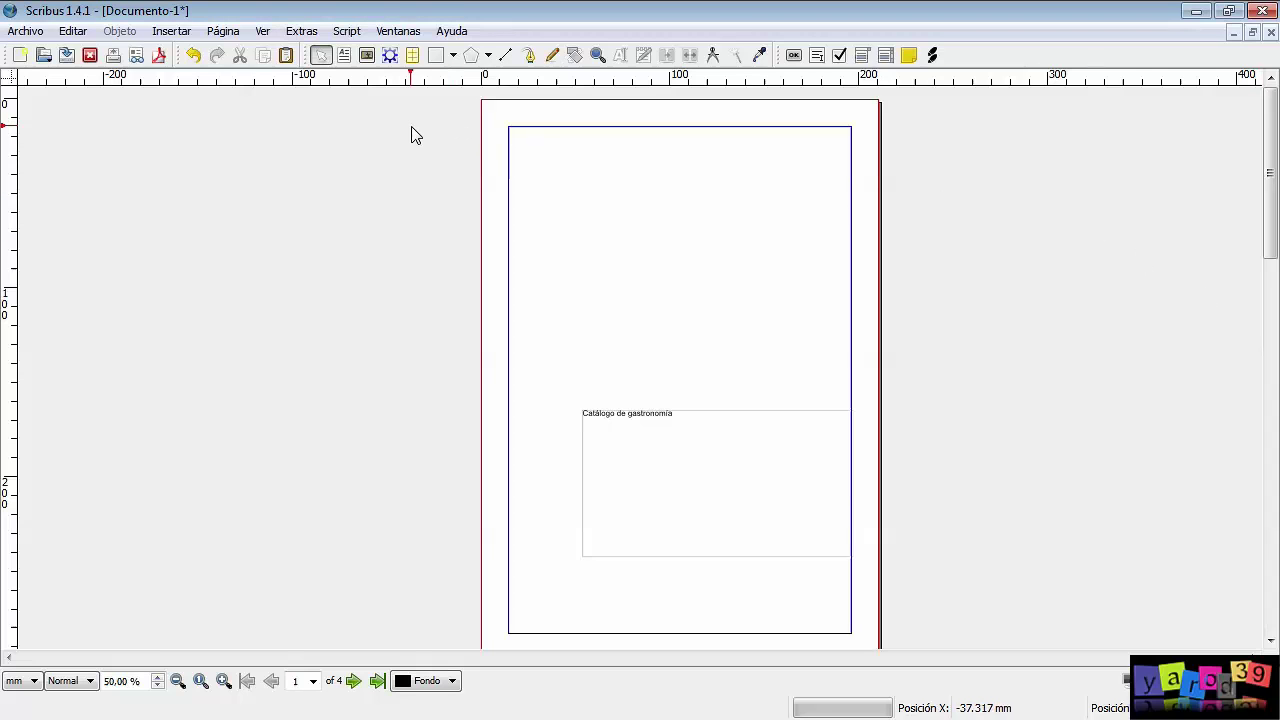
# Step: Open the Properties panel from the windows menu and nudge it up and right
pyautogui.click(398, 31)
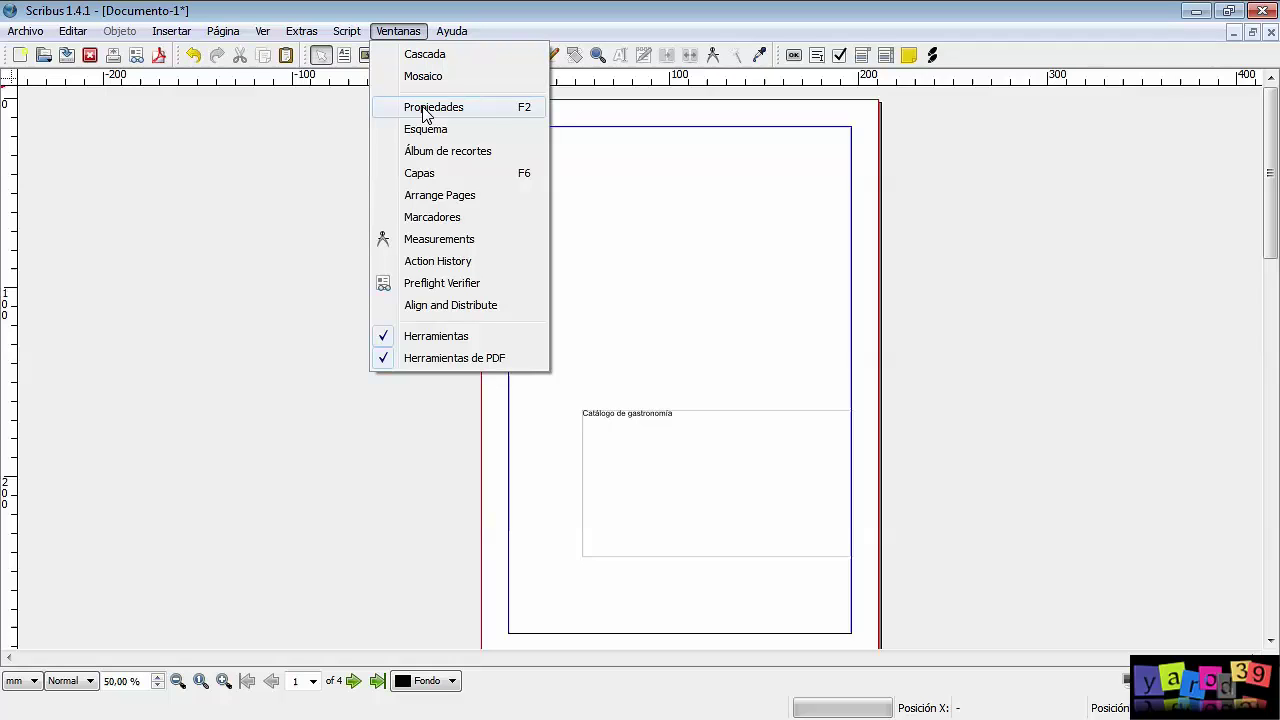
pyautogui.click(425, 107)
pyautogui.moveTo(1090, 160)
pyautogui.mouseDown()
pyautogui.moveTo(1109, 137)
pyautogui.moveTo(196, 137)
pyautogui.moveTo(1068, 145)
pyautogui.moveTo(1147, 125)
pyautogui.mouseUp()
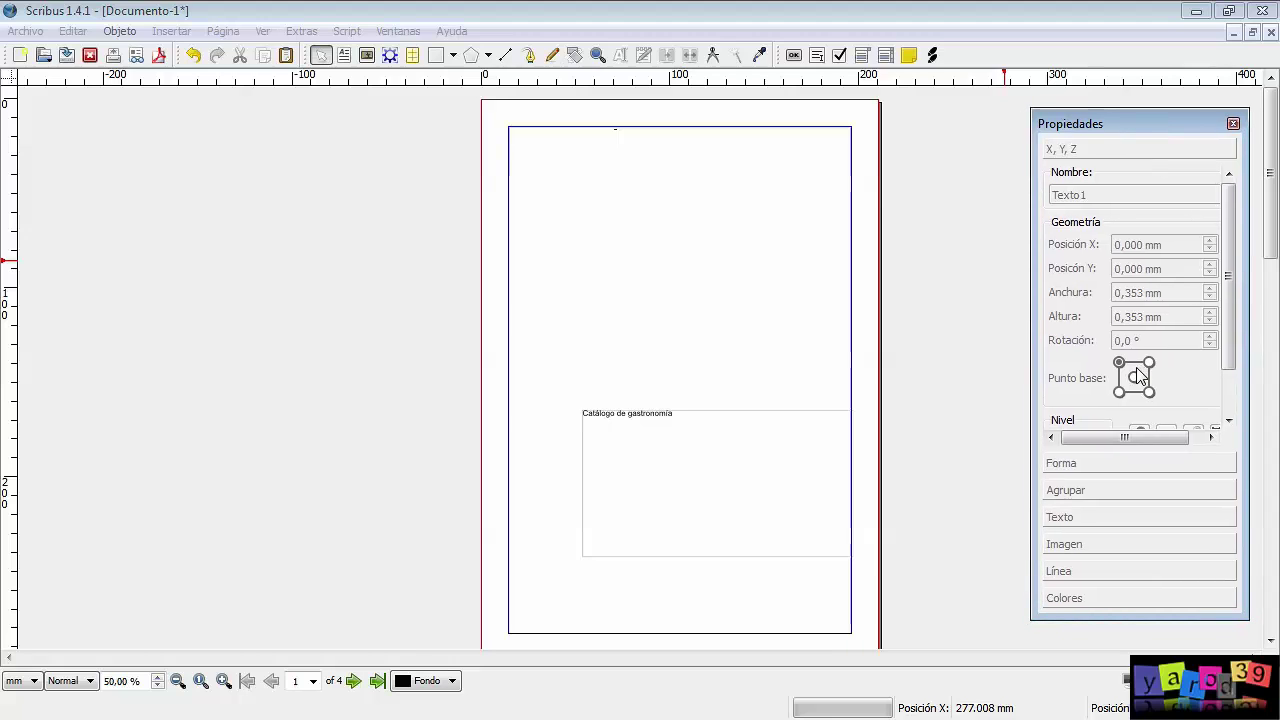
pyautogui.click(973, 439)
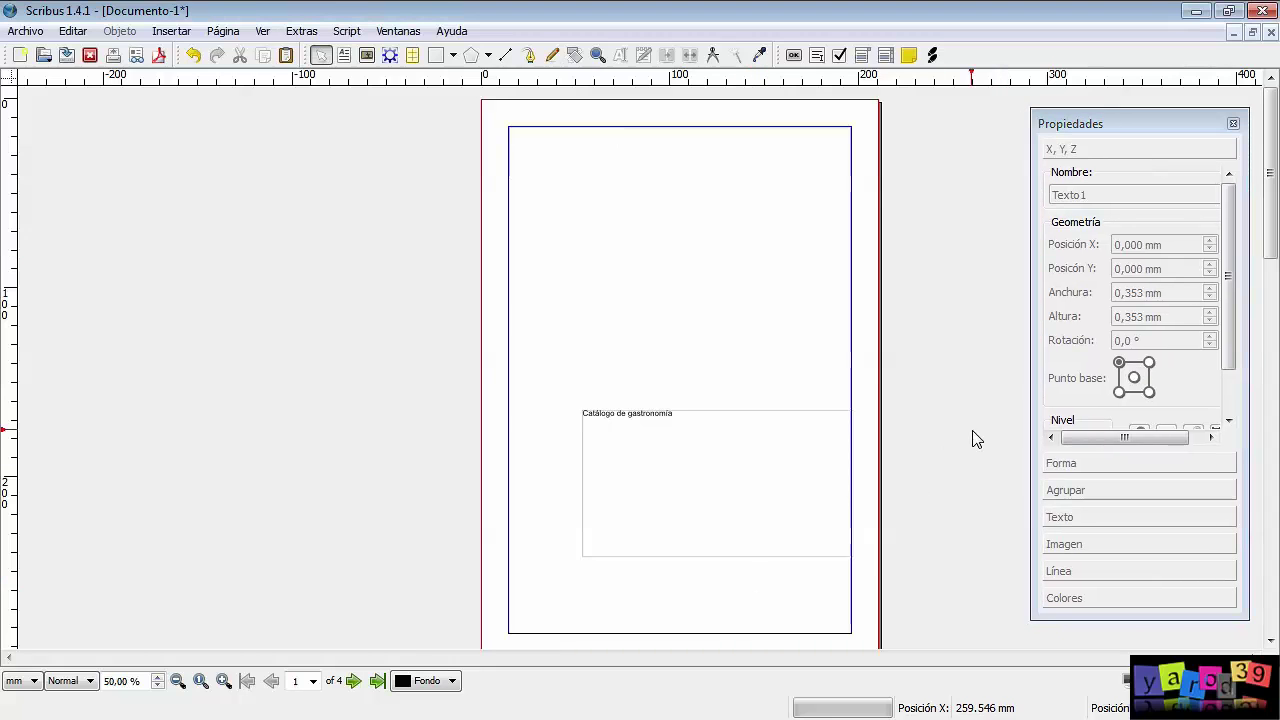
pyautogui.click(1098, 475)
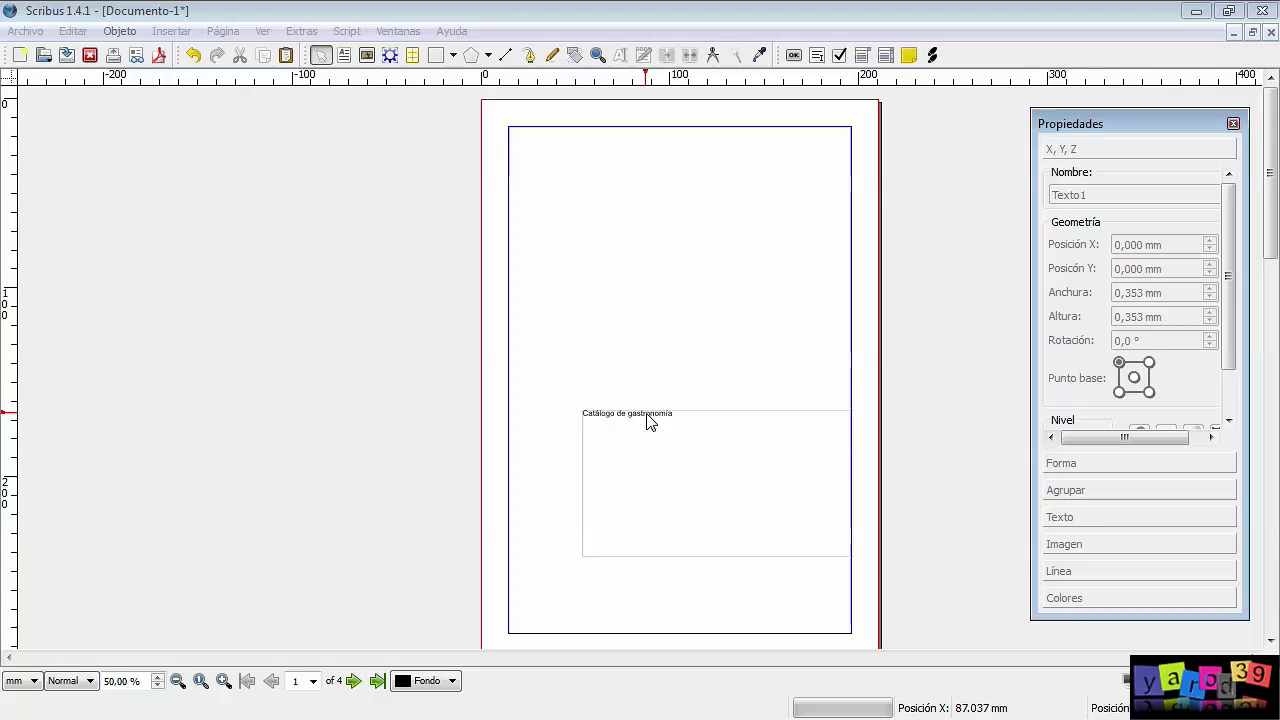
# Step: Select the Catálogo de gastronomía frame and view it at 100% zoom
pyautogui.click(648, 422)
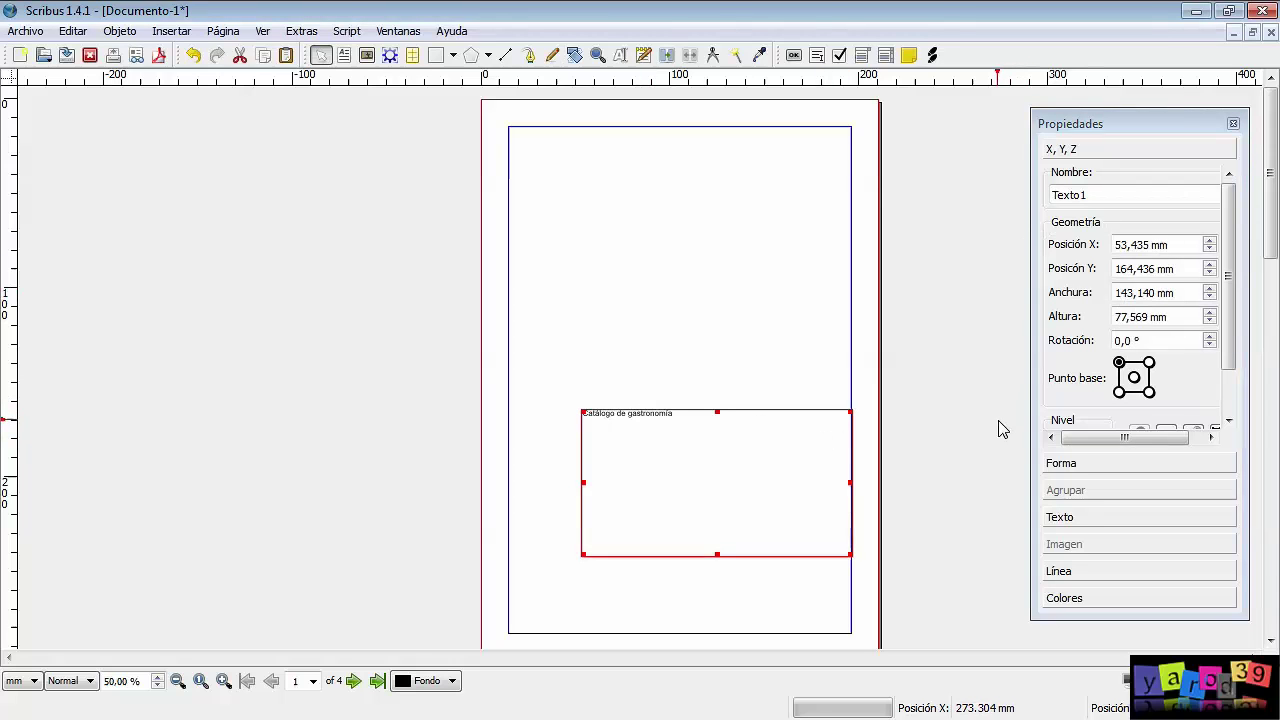
pyautogui.click(224, 681)
pyautogui.moveTo(651, 660); pyautogui.dragTo(791, 660)
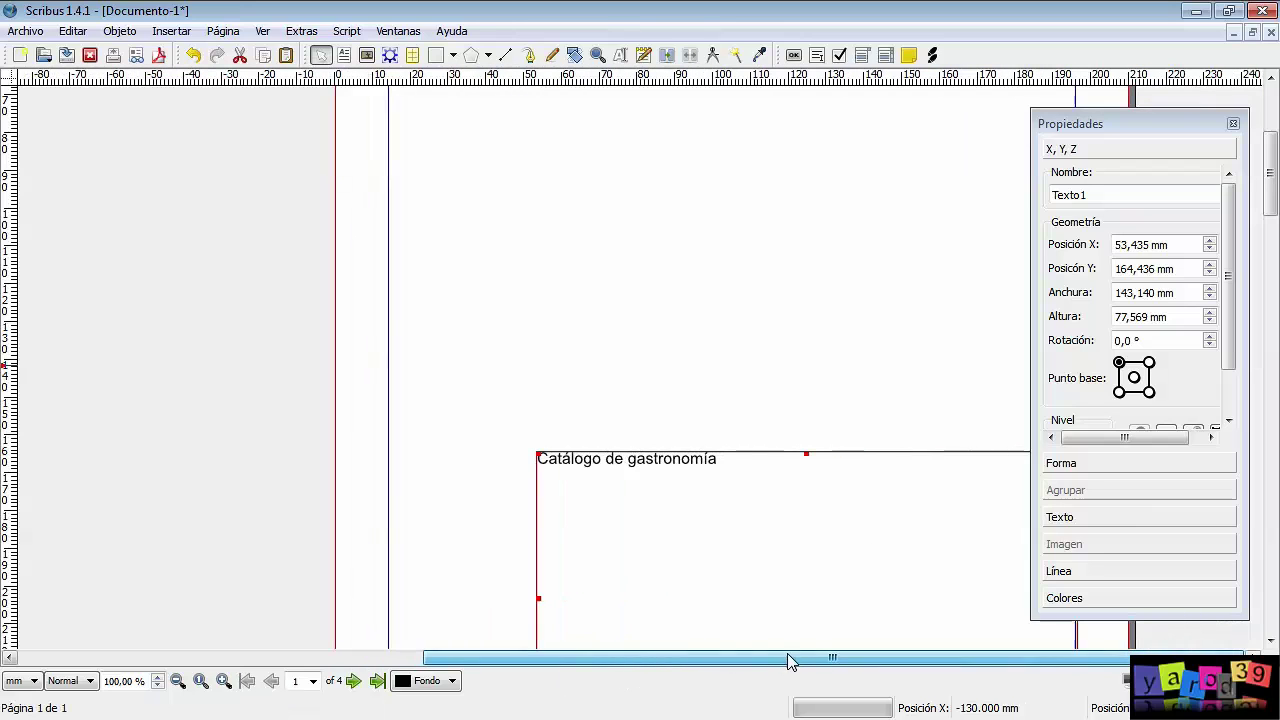
pyautogui.moveTo(1270, 195); pyautogui.dragTo(1270, 237)
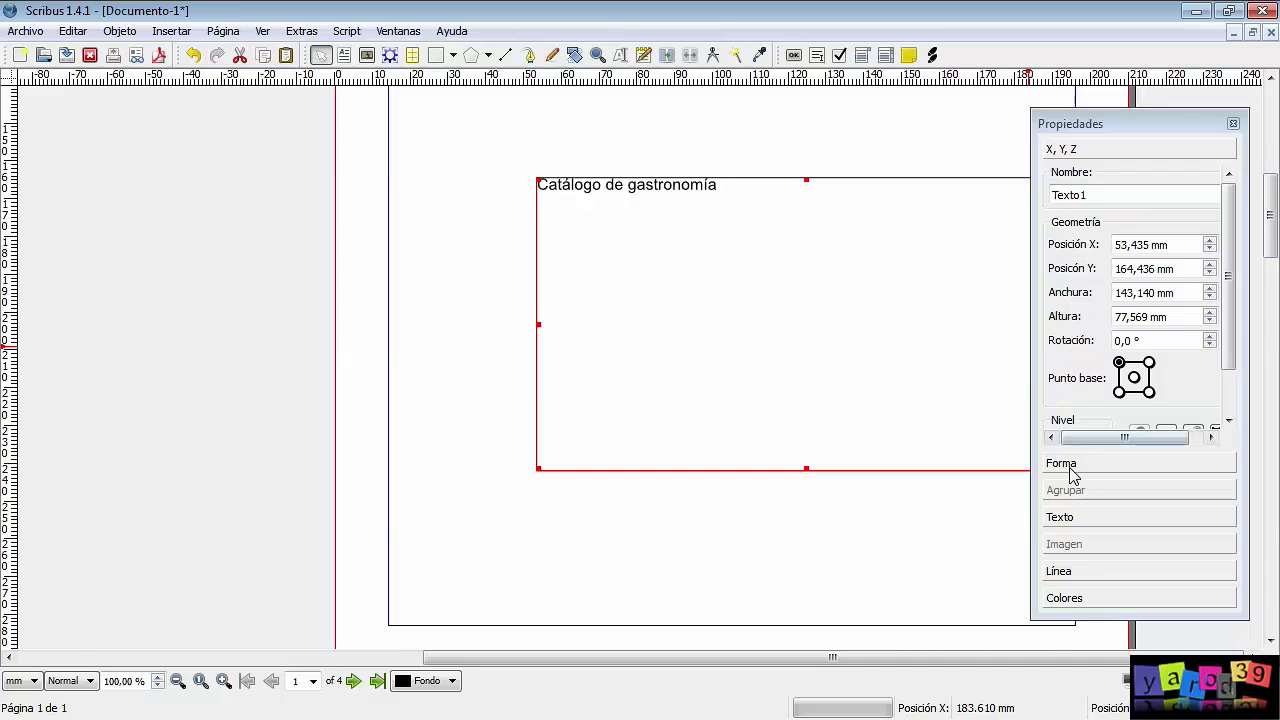
# Step: Show the Texto settings beside the page and try Bitstream Vera Sans Mono and Cambria fonts
pyautogui.click(1062, 517)
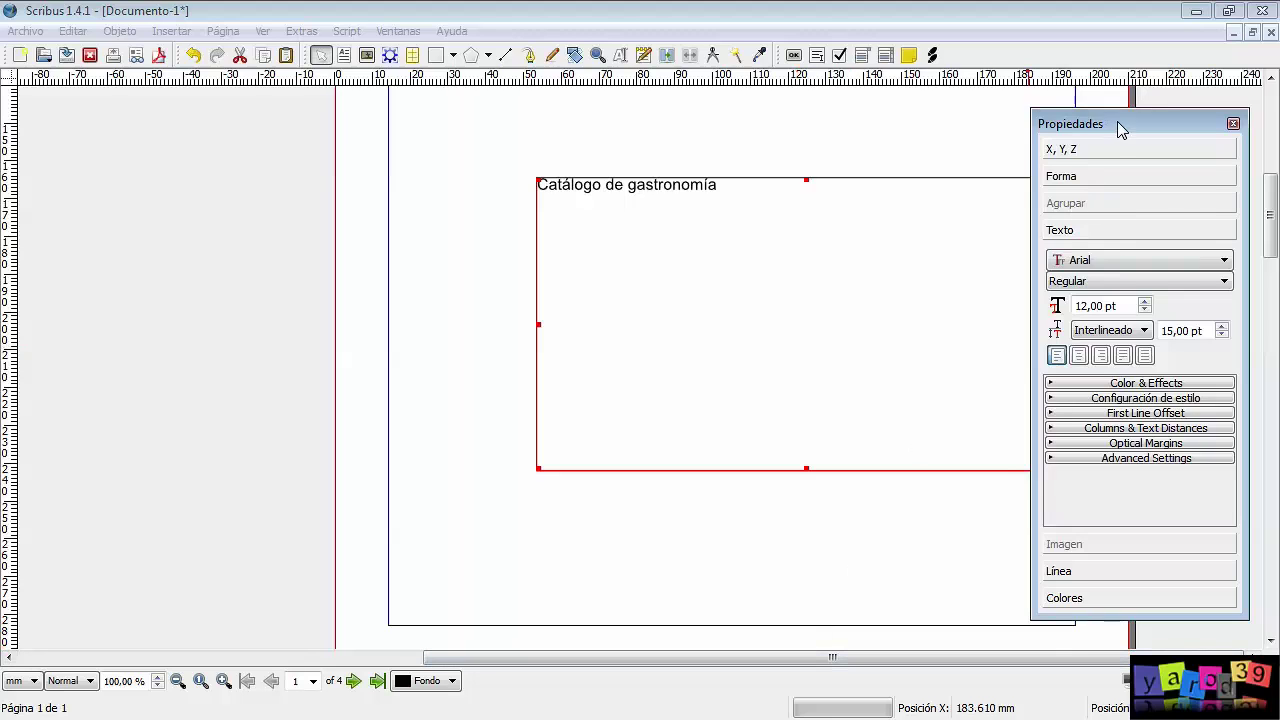
pyautogui.moveTo(1117, 121); pyautogui.dragTo(187, 130)
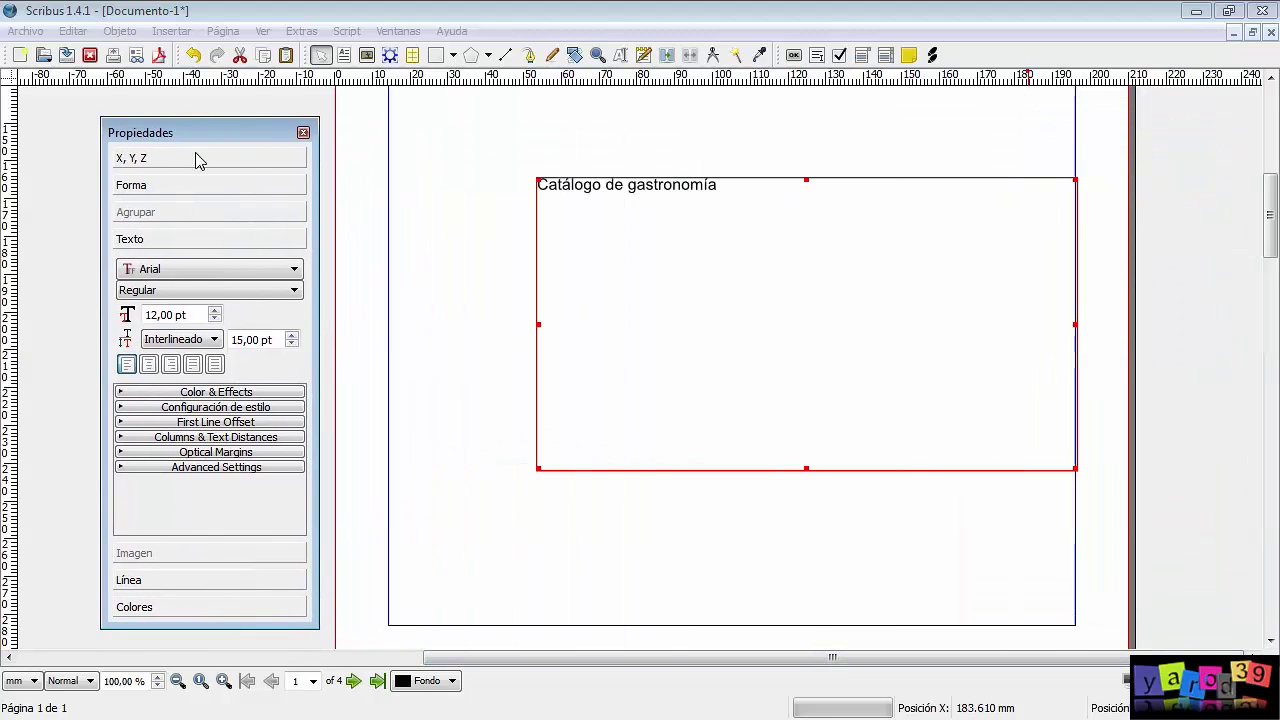
pyautogui.click(296, 272)
pyautogui.moveTo(296, 303); pyautogui.dragTo(295, 320)
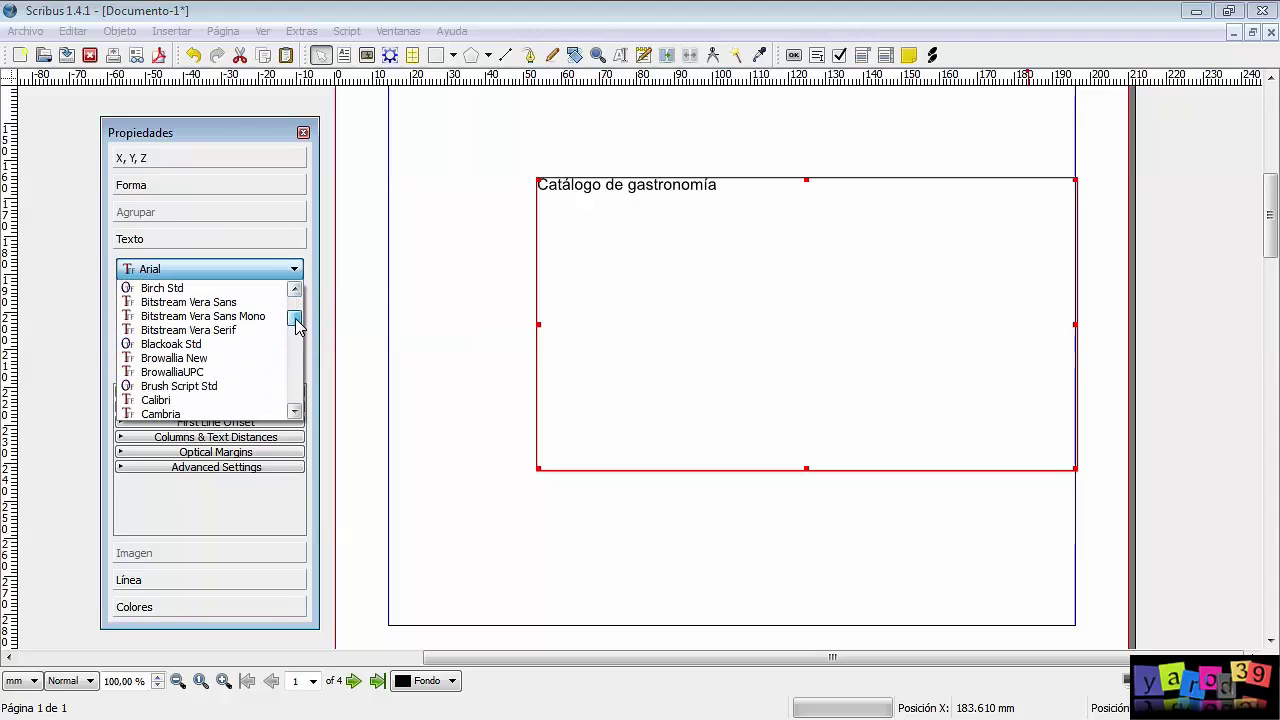
pyautogui.click(241, 318)
pyautogui.click(294, 269)
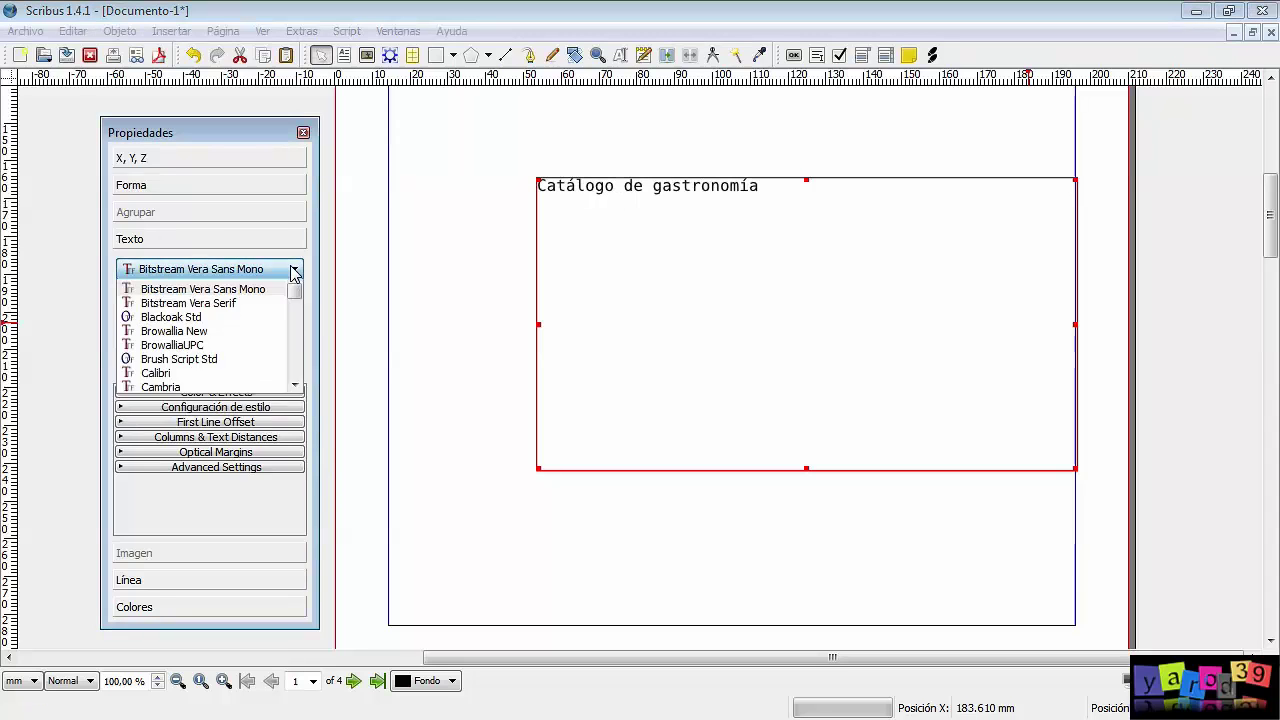
pyautogui.click(160, 413)
# Step: Try the DokChampa font, then set the title font back to Arial
pyautogui.click(294, 269)
pyautogui.moveTo(295, 320); pyautogui.dragTo(295, 337)
pyautogui.click(245, 331)
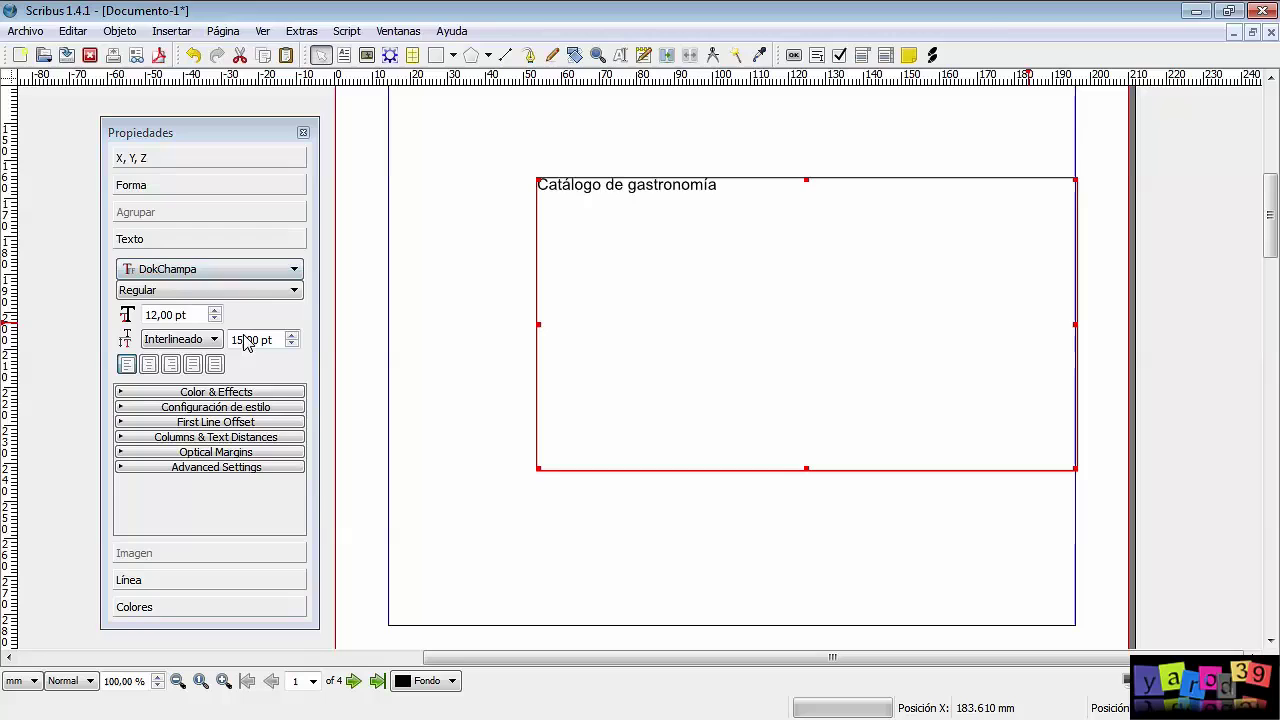
pyautogui.click(292, 270)
pyautogui.moveTo(295, 340); pyautogui.dragTo(298, 316)
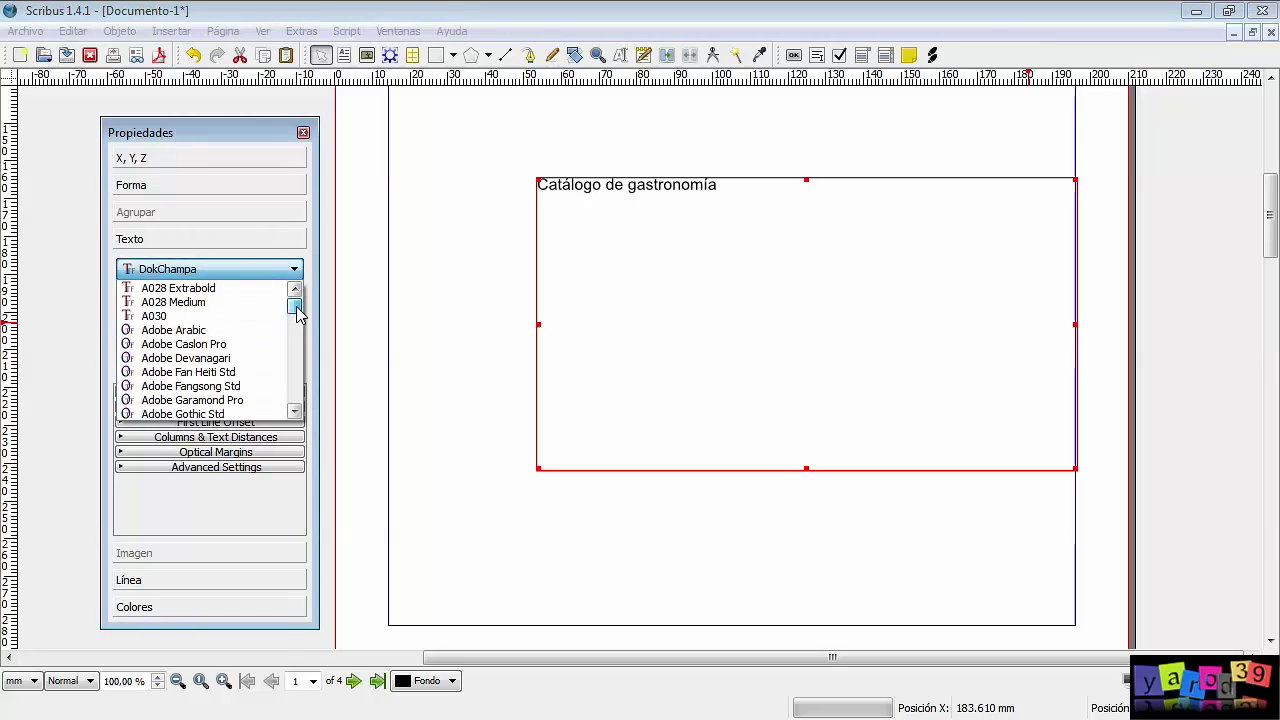
pyautogui.scroll(-3, 297, 318)
pyautogui.scroll(-3, 297, 328)
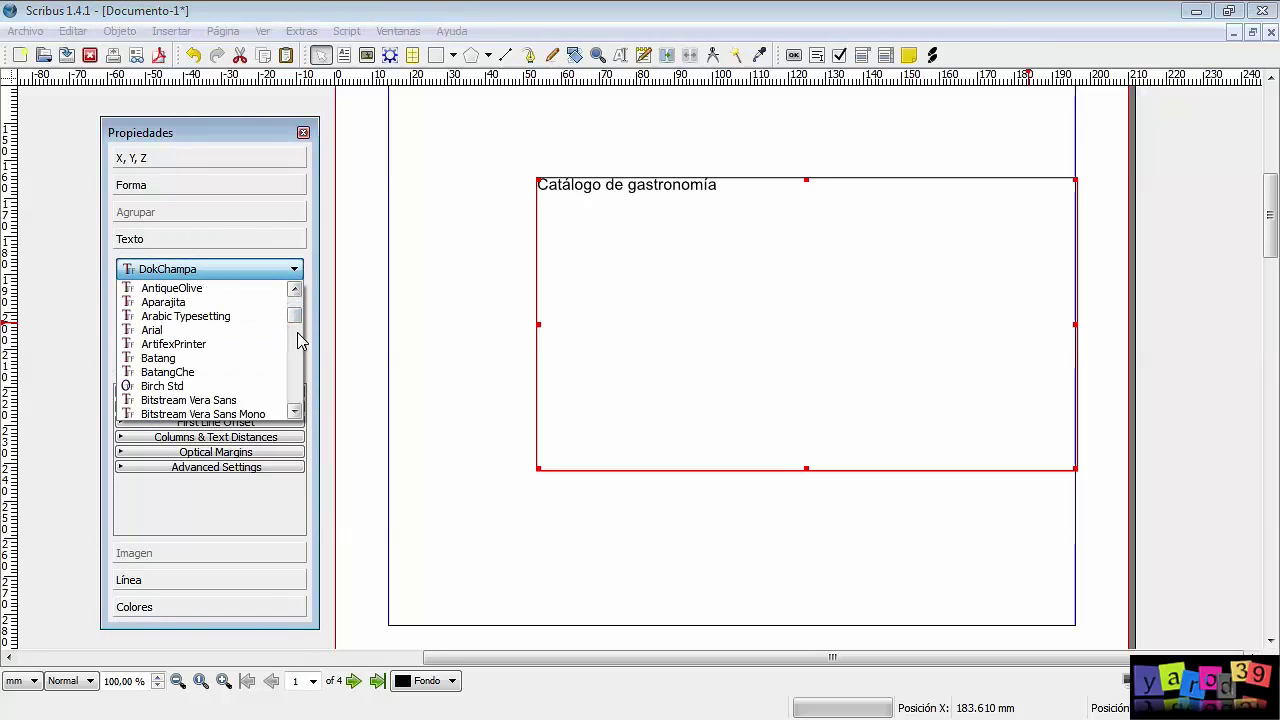
pyautogui.click(246, 330)
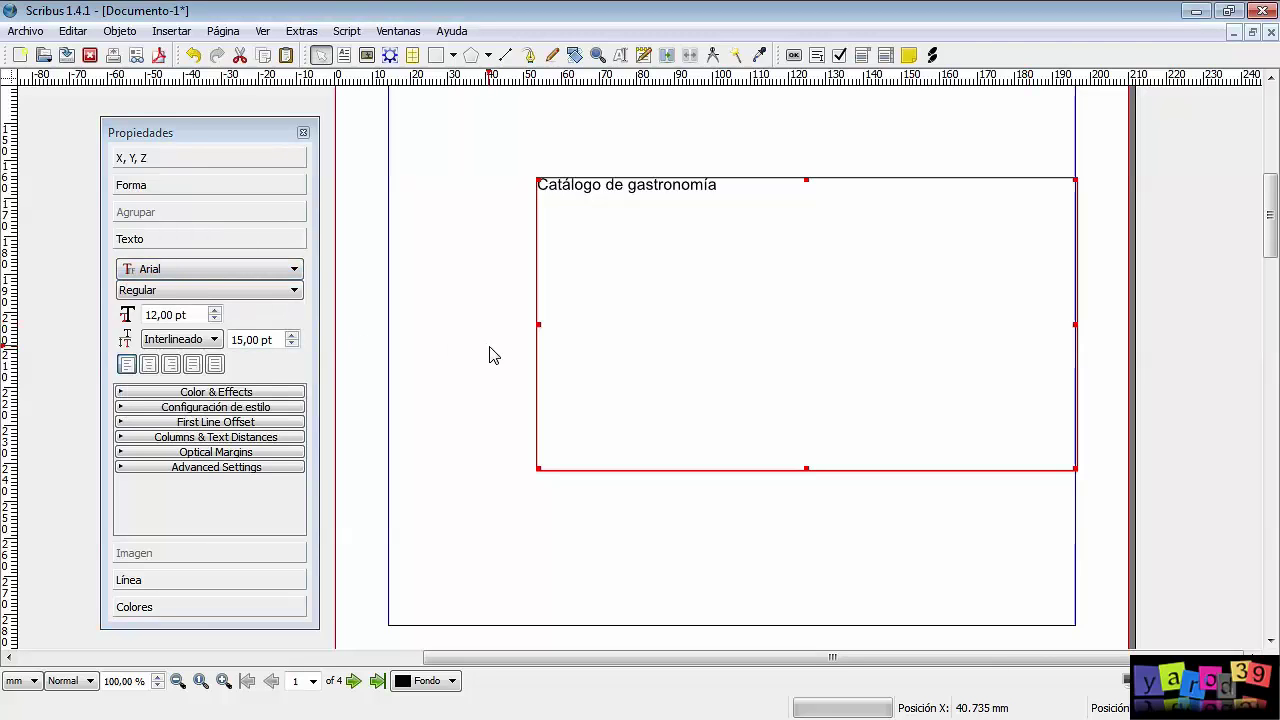
# Step: Try Black, Bold, Bold Italic and Italic styles, settle on Regular, and bump size to 17 pt
pyautogui.click(280, 290)
pyautogui.click(278, 306)
pyautogui.click(294, 290)
pyautogui.click(280, 318)
pyautogui.click(294, 290)
pyautogui.click(266, 330)
pyautogui.click(294, 290)
pyautogui.click(256, 342)
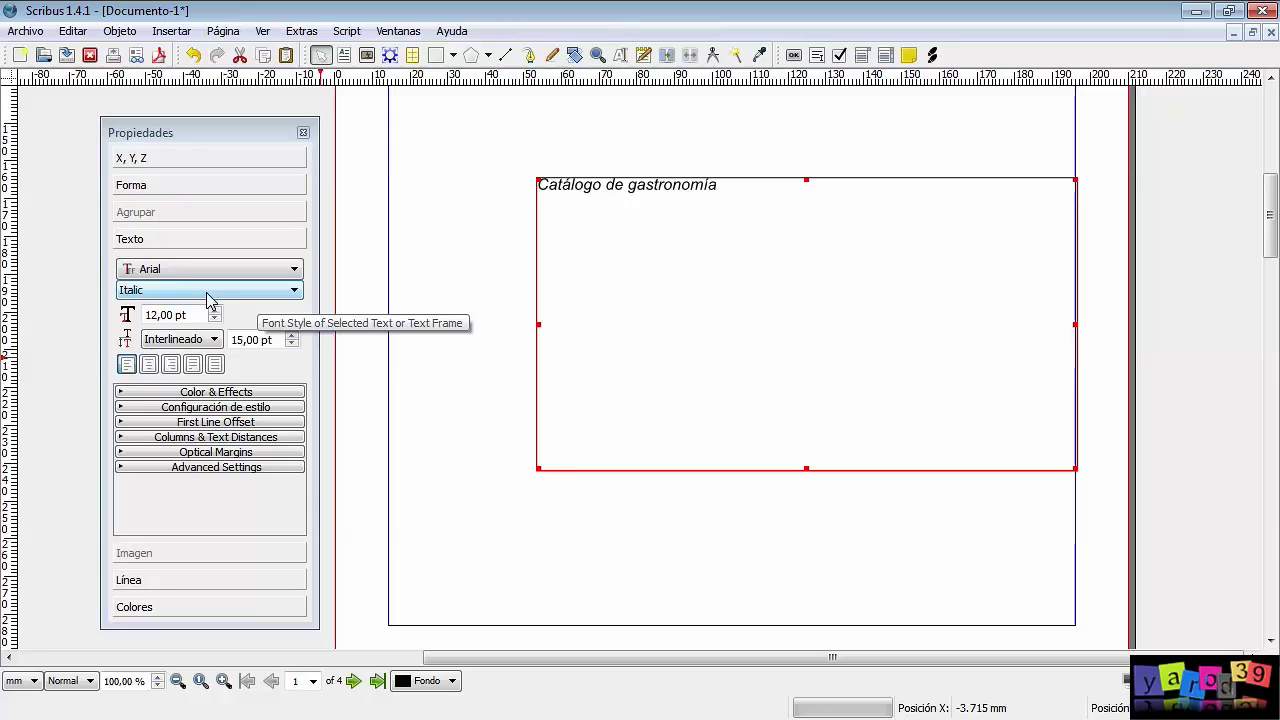
pyautogui.click(294, 291)
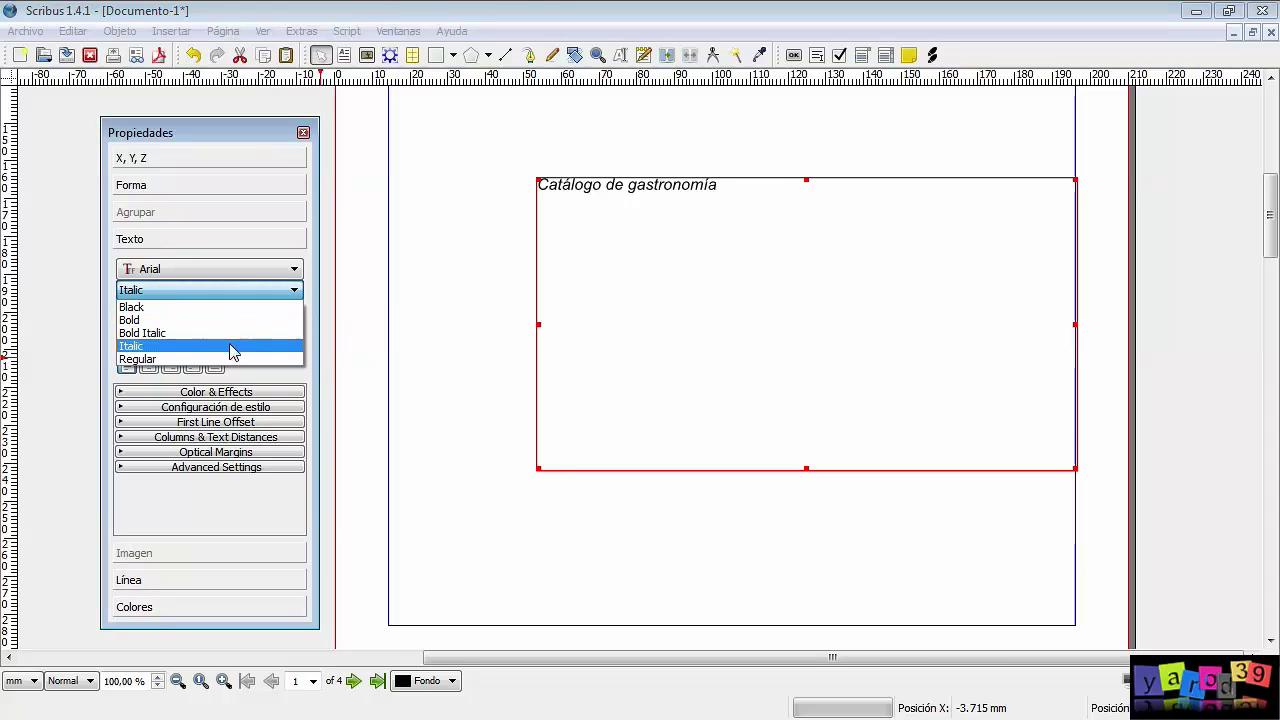
pyautogui.click(232, 359)
pyautogui.click(286, 318)
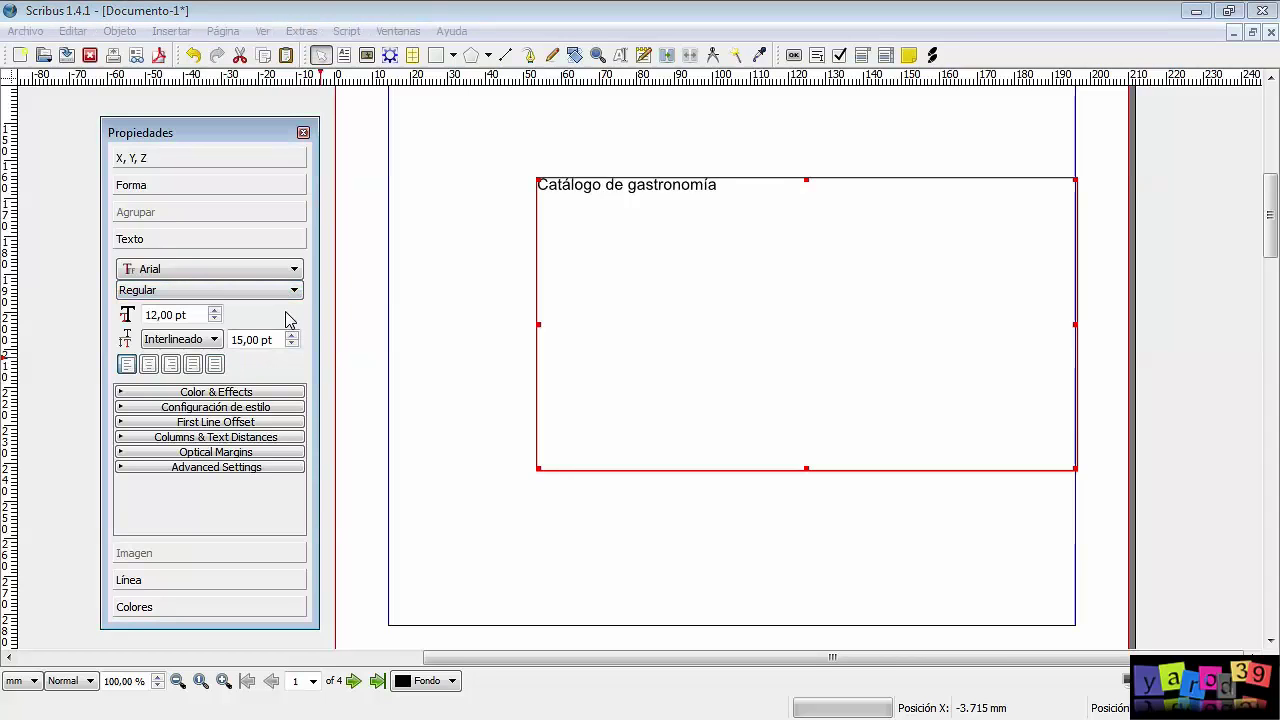
pyautogui.click(215, 311)
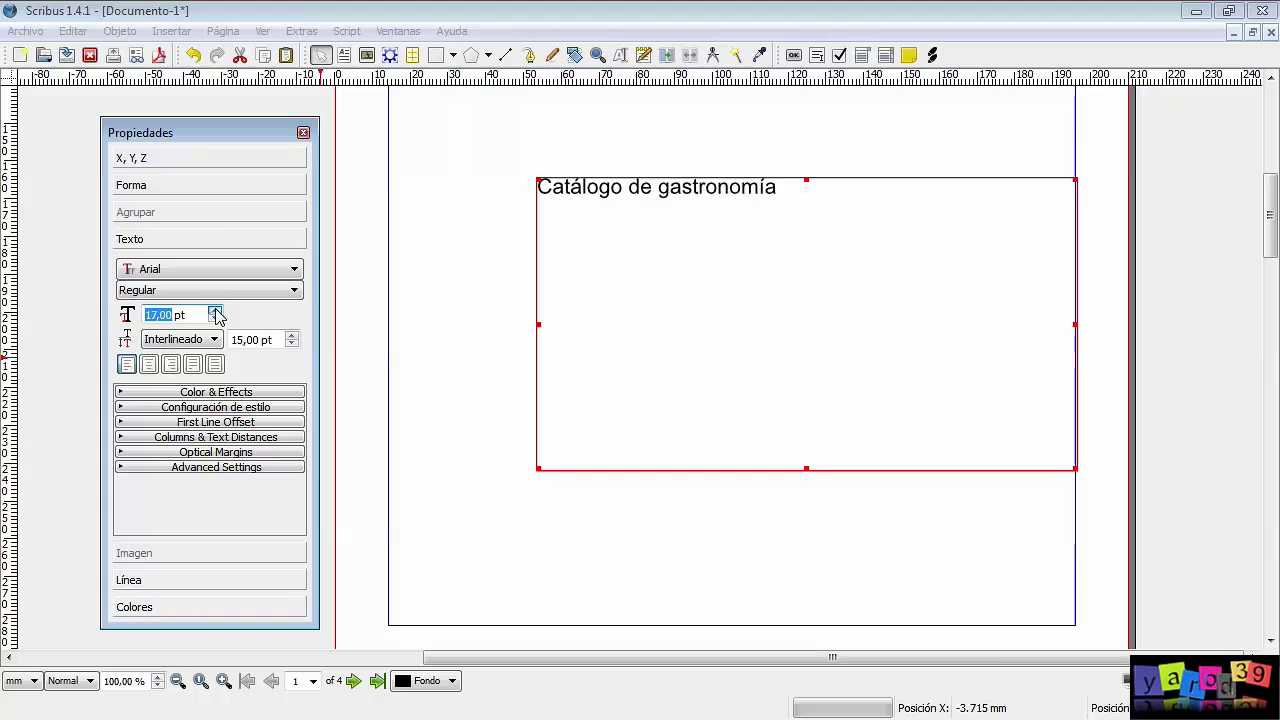
# Step: Raise the title font size from 17 pt to 57 pt, wrapping it onto two lines
pyautogui.click(215, 312)
pyautogui.click(215, 312)
pyautogui.click(215, 312)
pyautogui.click(215, 312)
pyautogui.click(215, 312)
pyautogui.click(215, 312)
pyautogui.click(215, 312)
pyautogui.click(215, 312)
pyautogui.click(215, 312)
pyautogui.click(215, 312)
pyautogui.click(215, 312)
pyautogui.click(215, 312)
pyautogui.click(215, 312)
pyautogui.click(215, 312)
pyautogui.click(215, 312)
pyautogui.click(215, 312)
pyautogui.click(215, 312)
pyautogui.click(215, 312)
pyautogui.click(215, 312)
pyautogui.click(215, 312)
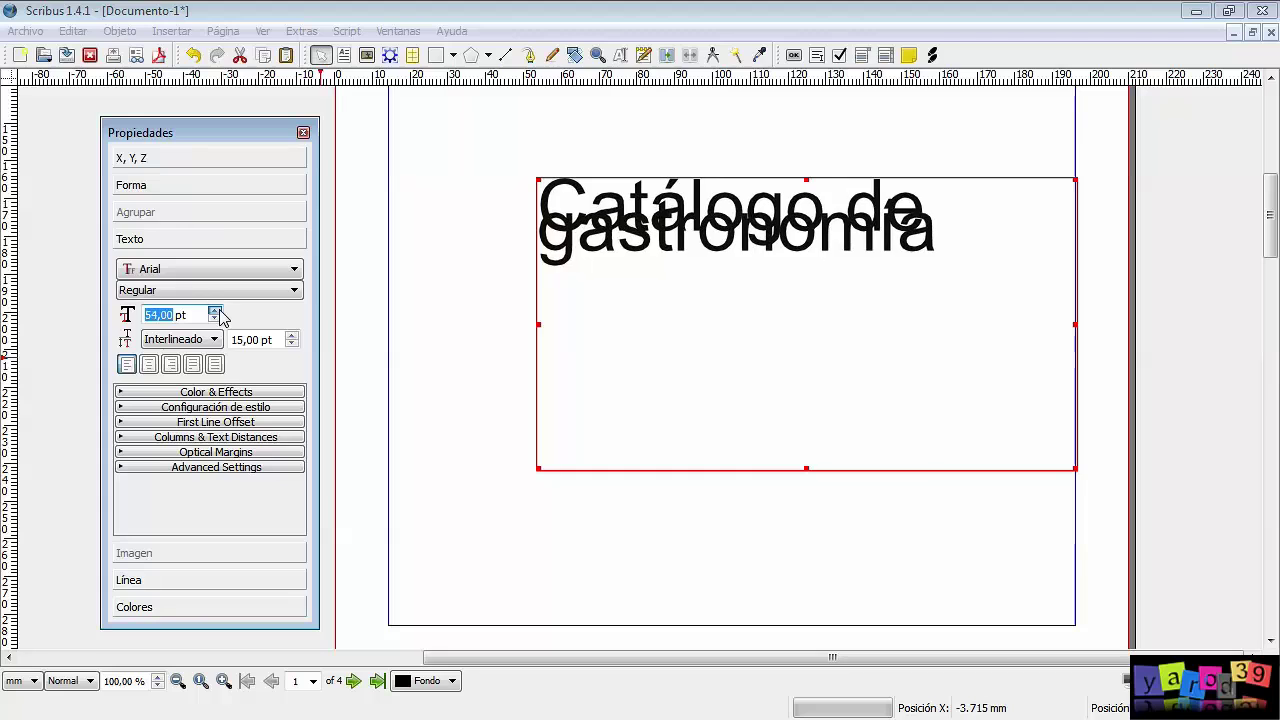
pyautogui.click(215, 312)
pyautogui.click(215, 312)
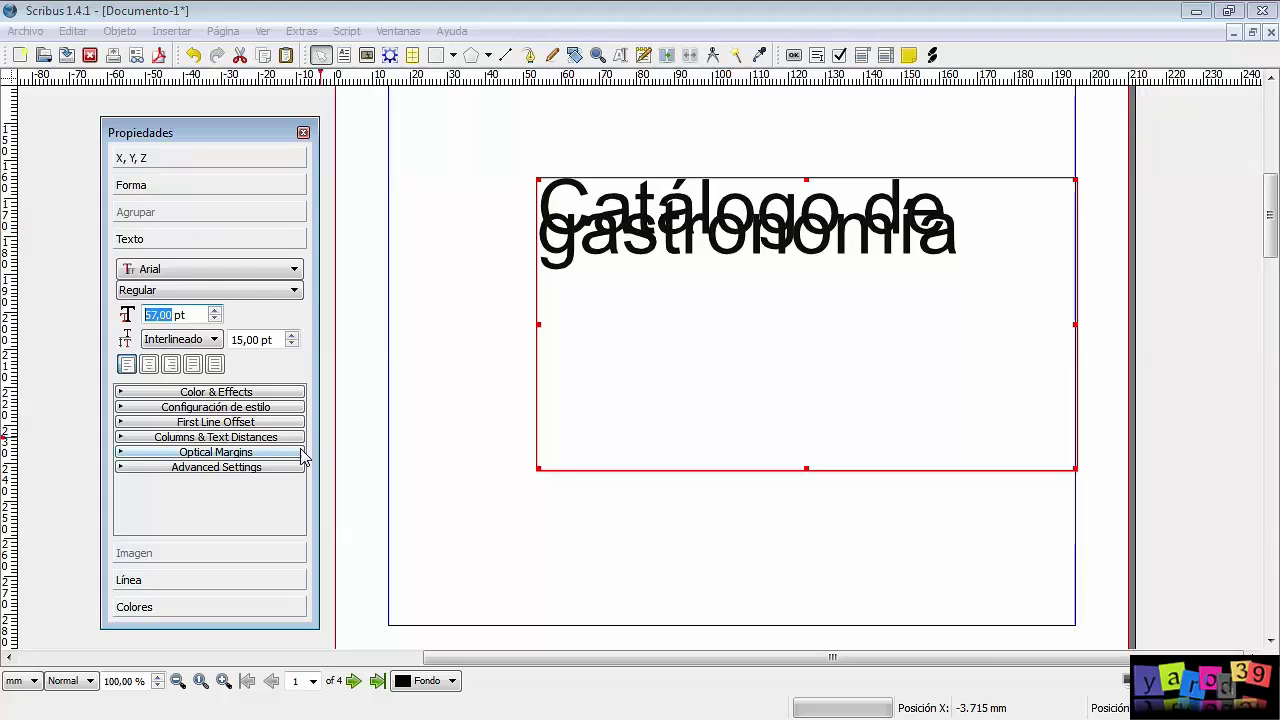
pyautogui.click(216, 340)
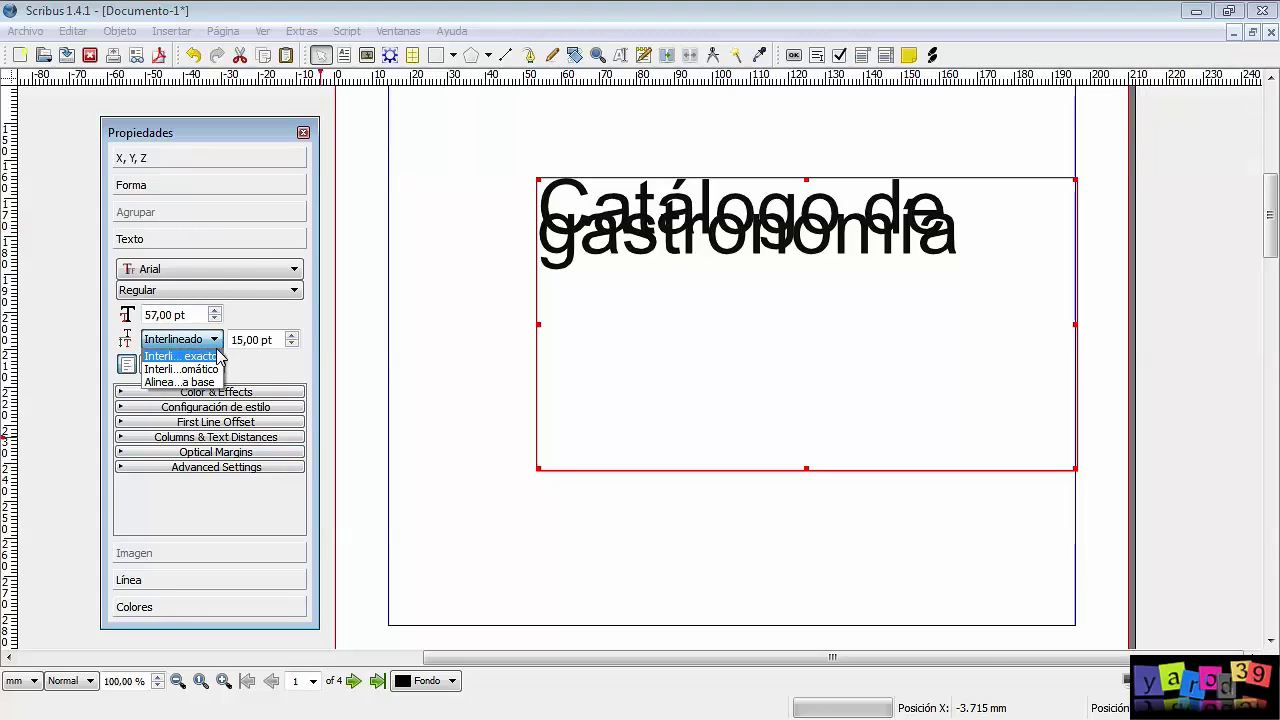
# Step: Move the Properties panel further left and up, and enlarge it
pyautogui.click(210, 383)
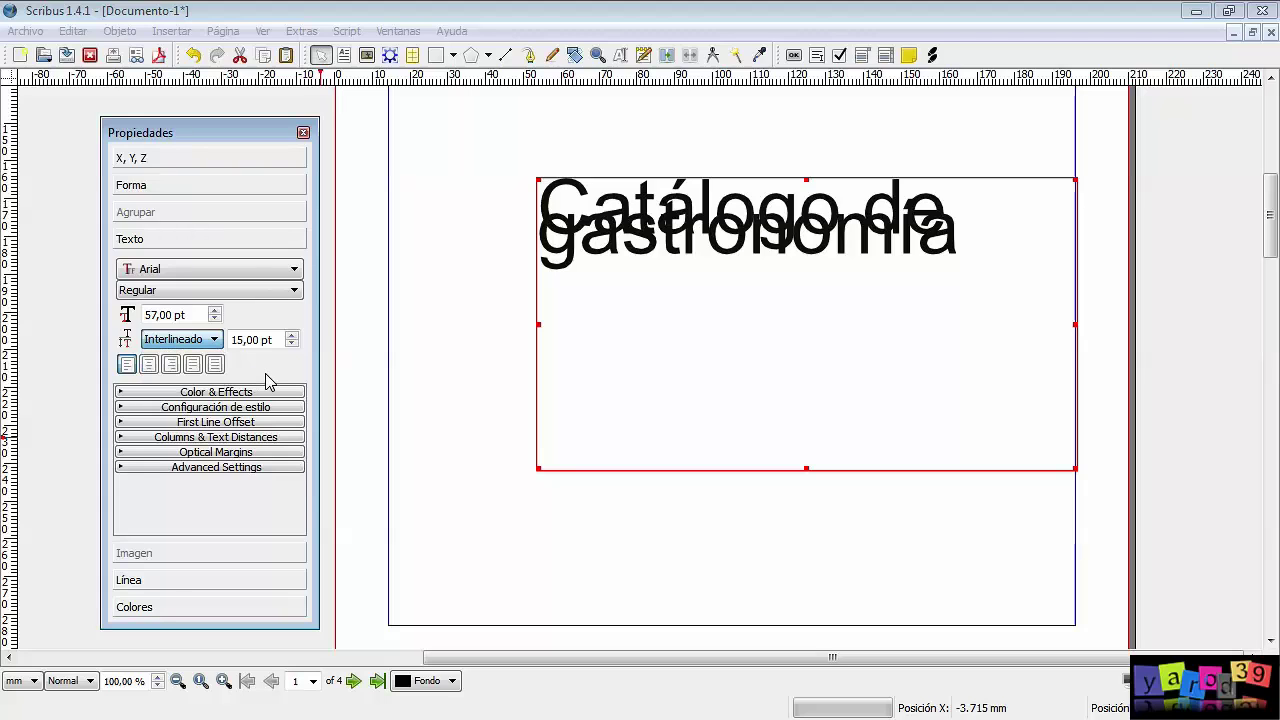
pyautogui.moveTo(216, 140); pyautogui.dragTo(169, 120)
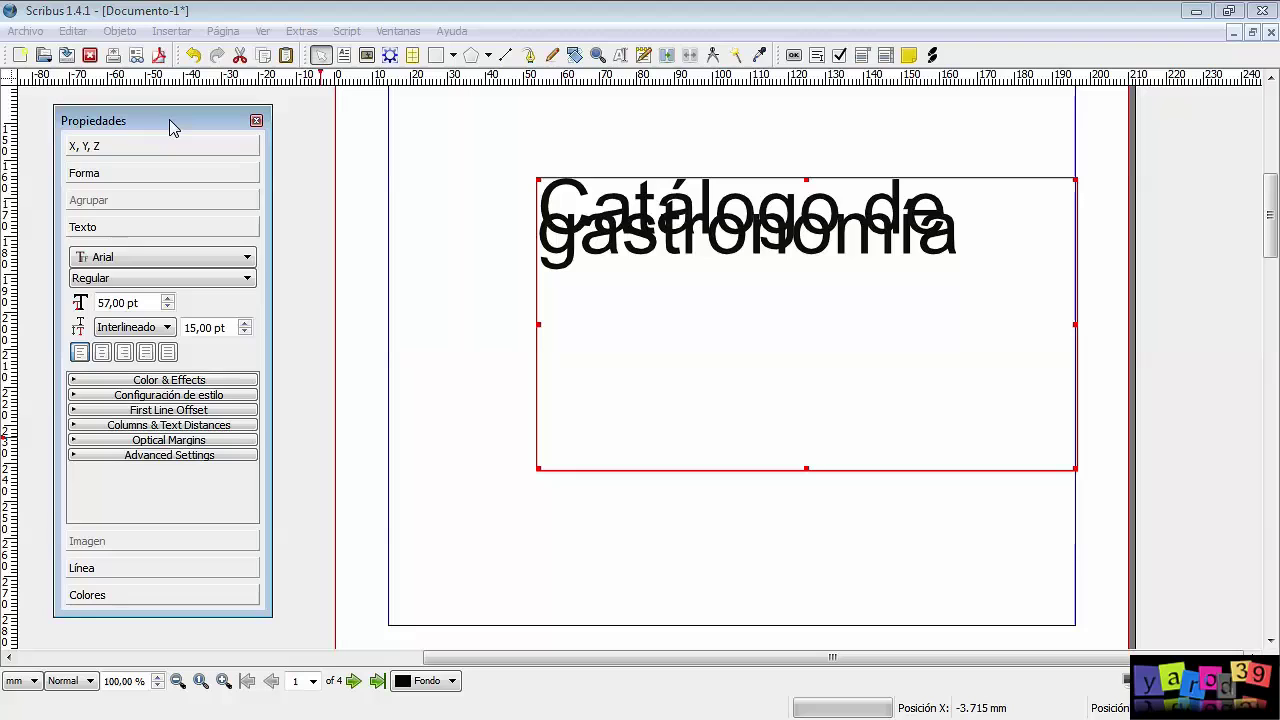
pyautogui.click(166, 330)
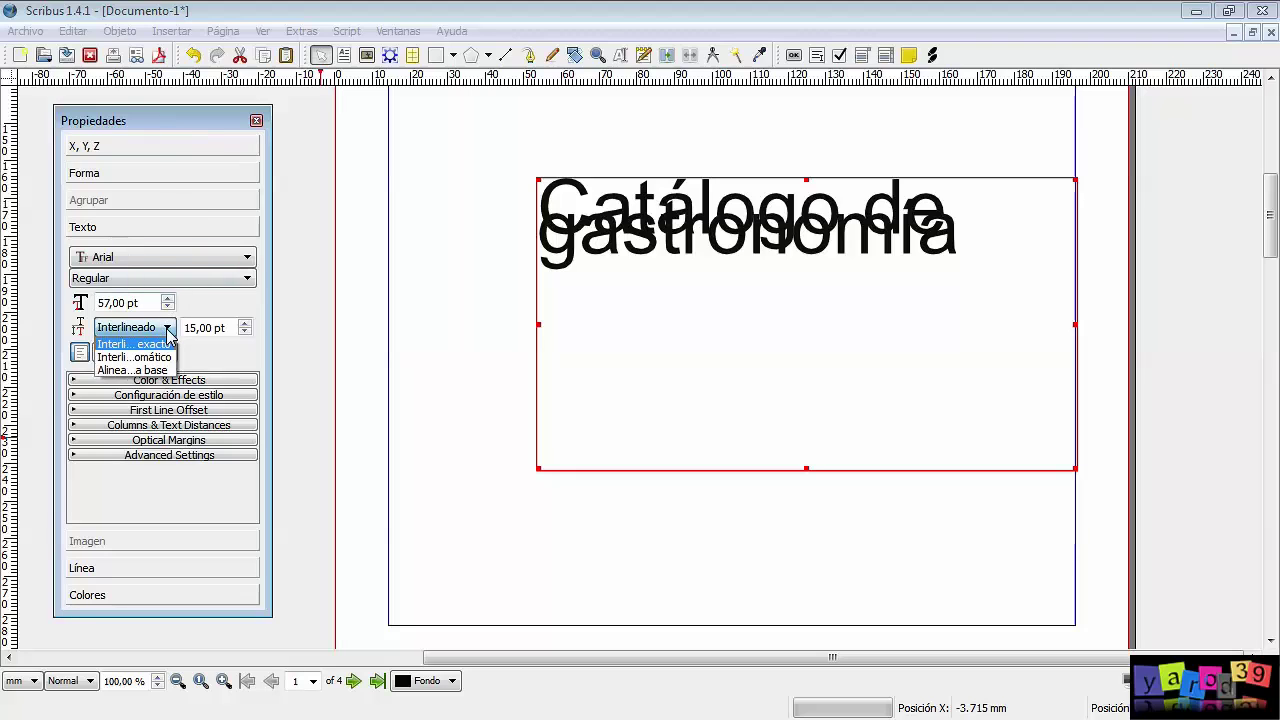
pyautogui.click(192, 312)
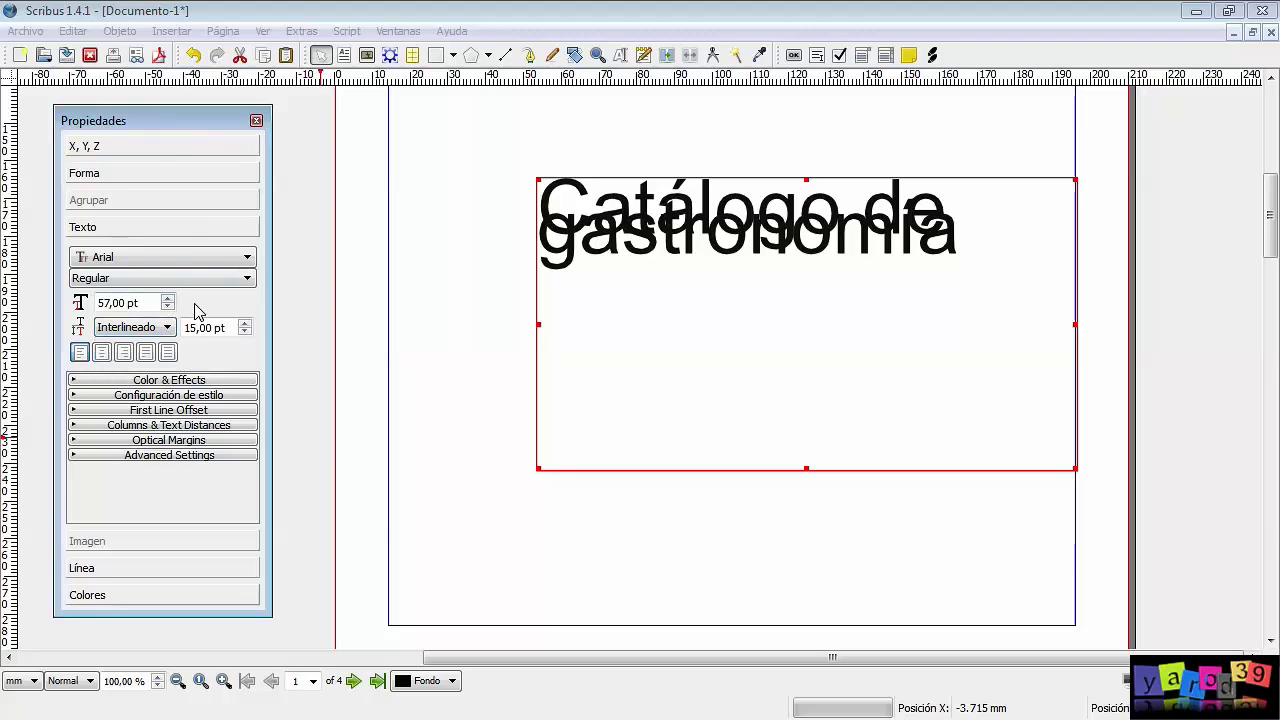
pyautogui.moveTo(157, 121); pyautogui.dragTo(135, 116)
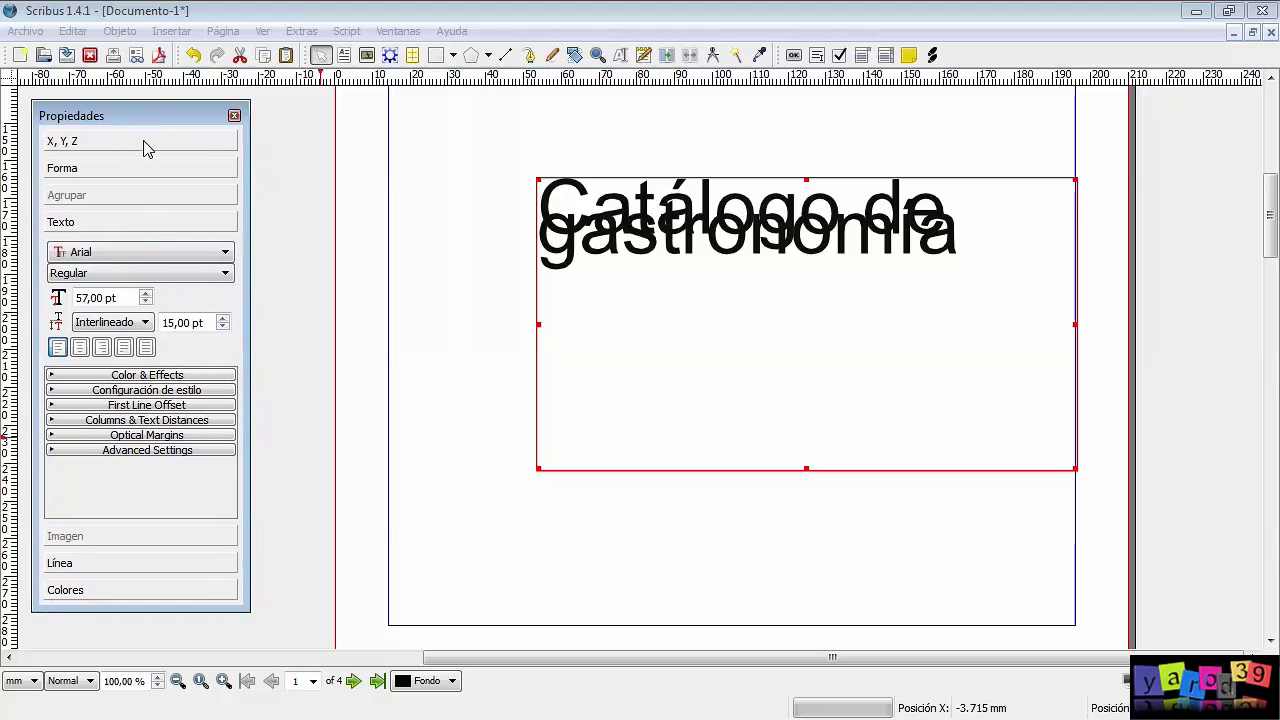
pyautogui.moveTo(249, 610); pyautogui.dragTo(361, 638)
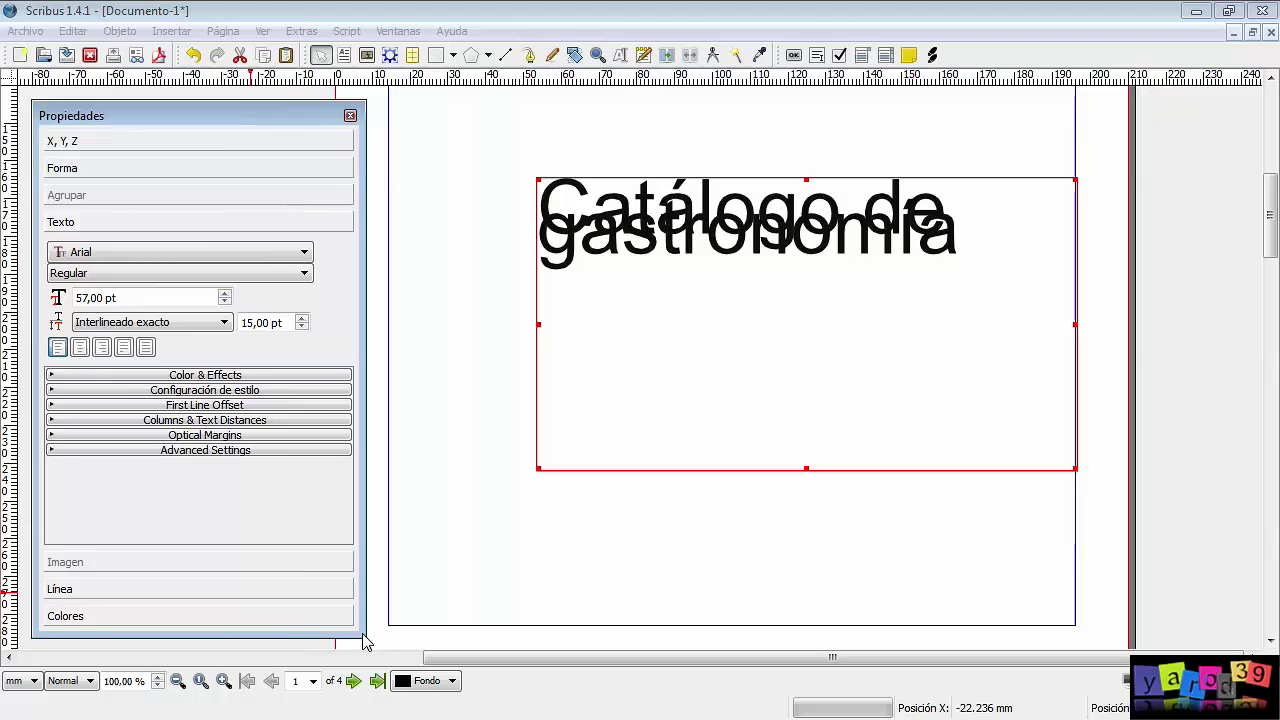
pyautogui.moveTo(364, 641)
pyautogui.mouseDown()
pyautogui.moveTo(337, 636)
pyautogui.moveTo(351, 648)
pyautogui.mouseUp()
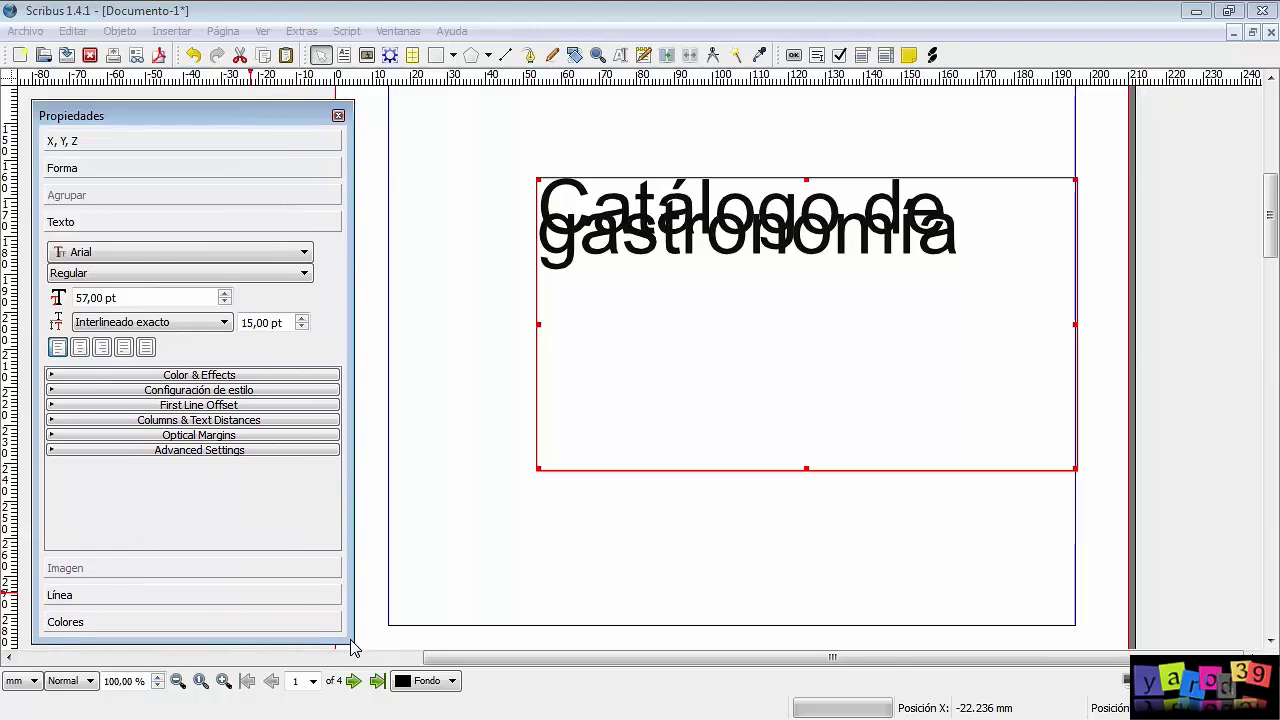
pyautogui.moveTo(189, 119); pyautogui.dragTo(178, 93)
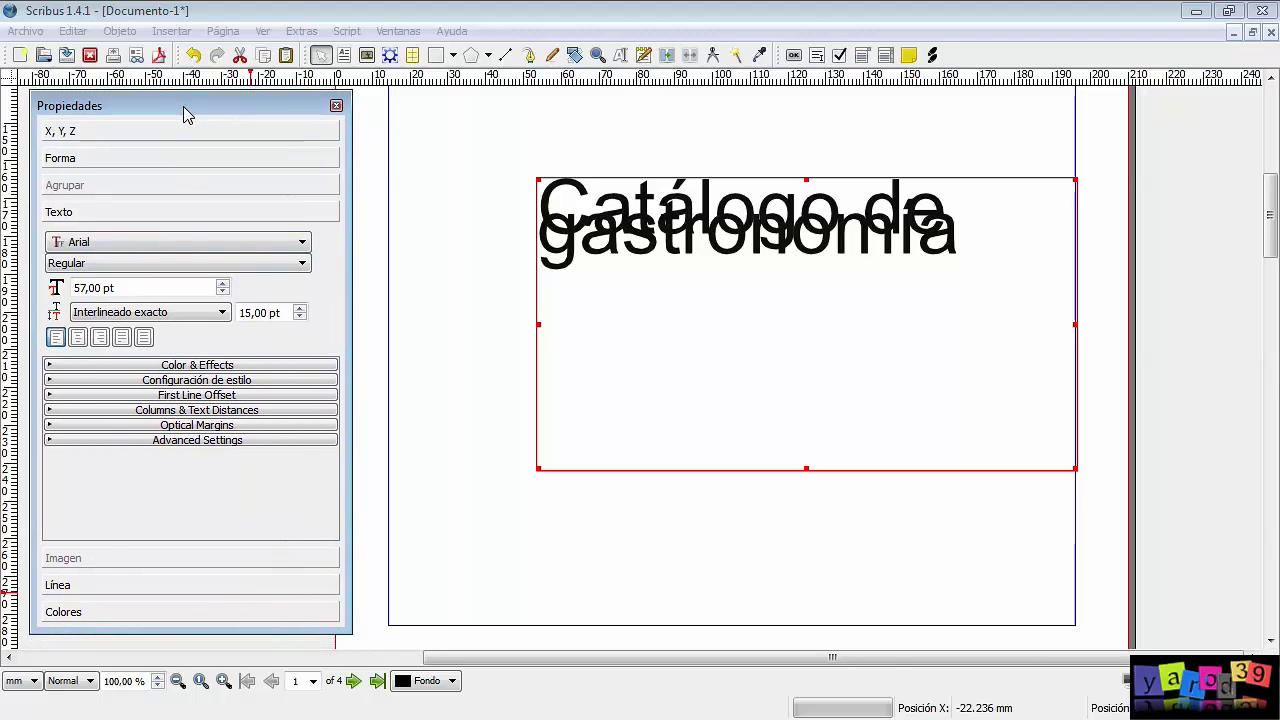
pyautogui.moveTo(343, 617); pyautogui.dragTo(355, 636)
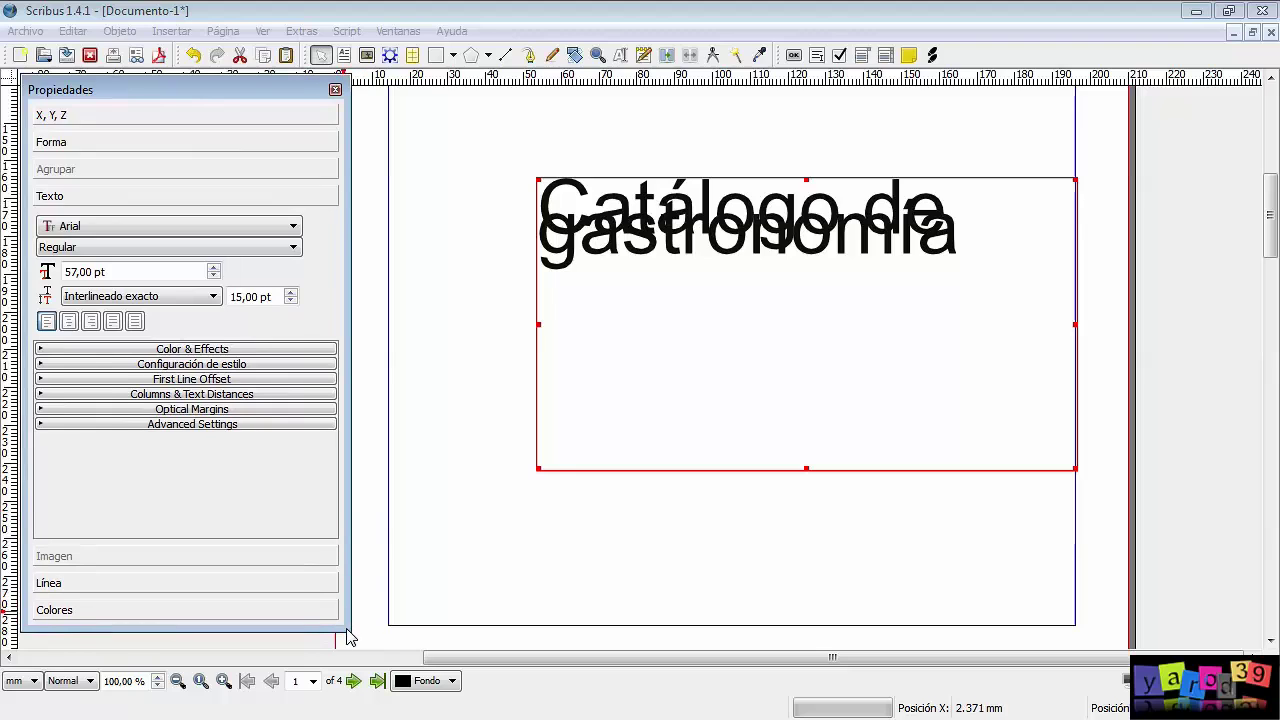
# Step: Keep exact line spacing mode and set the title's line spacing to 60 pt
pyautogui.click(207, 296)
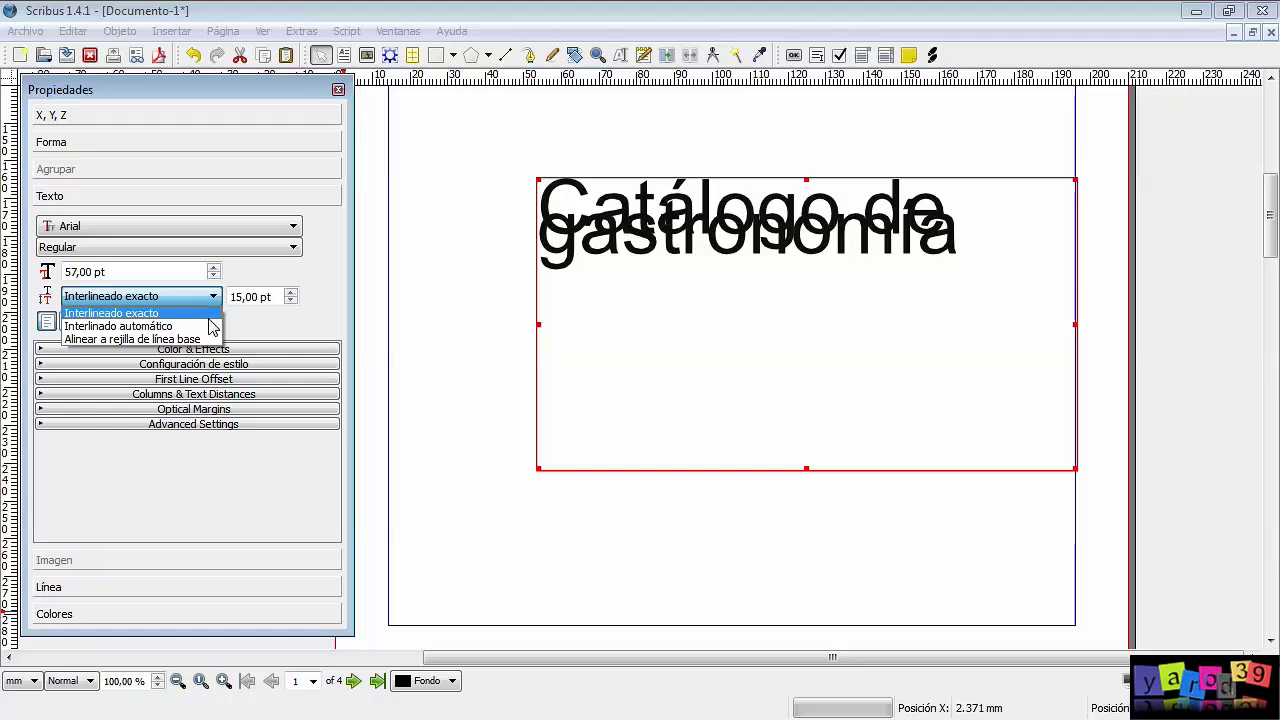
pyautogui.click(320, 297)
pyautogui.click(289, 293)
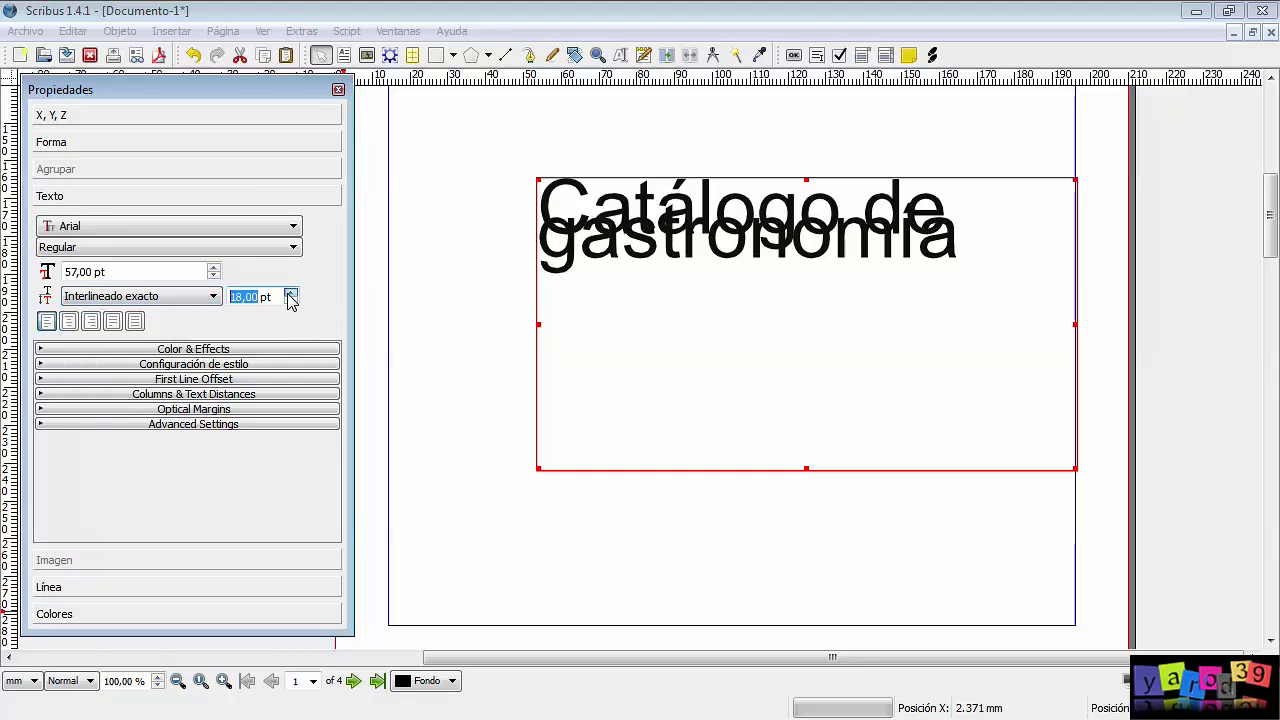
pyautogui.moveTo(290, 298); pyautogui.dragTo(290, 298)
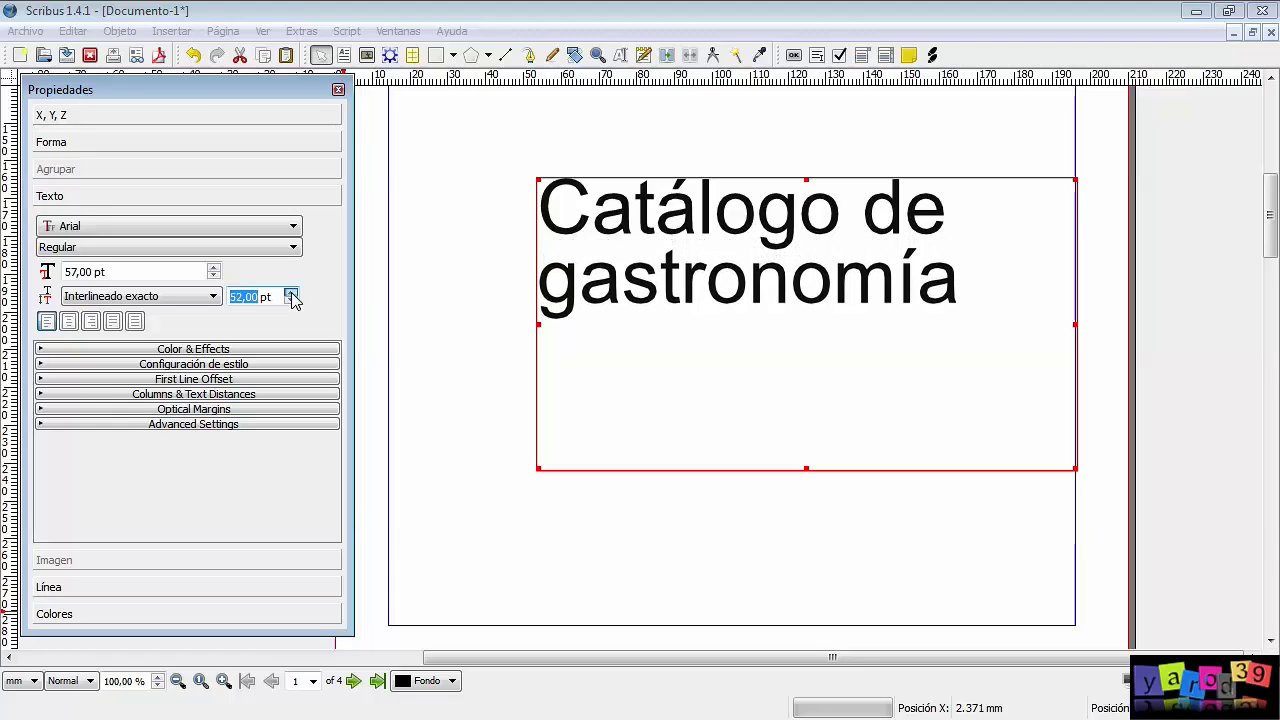
pyautogui.write('60')
pyautogui.press('Return')
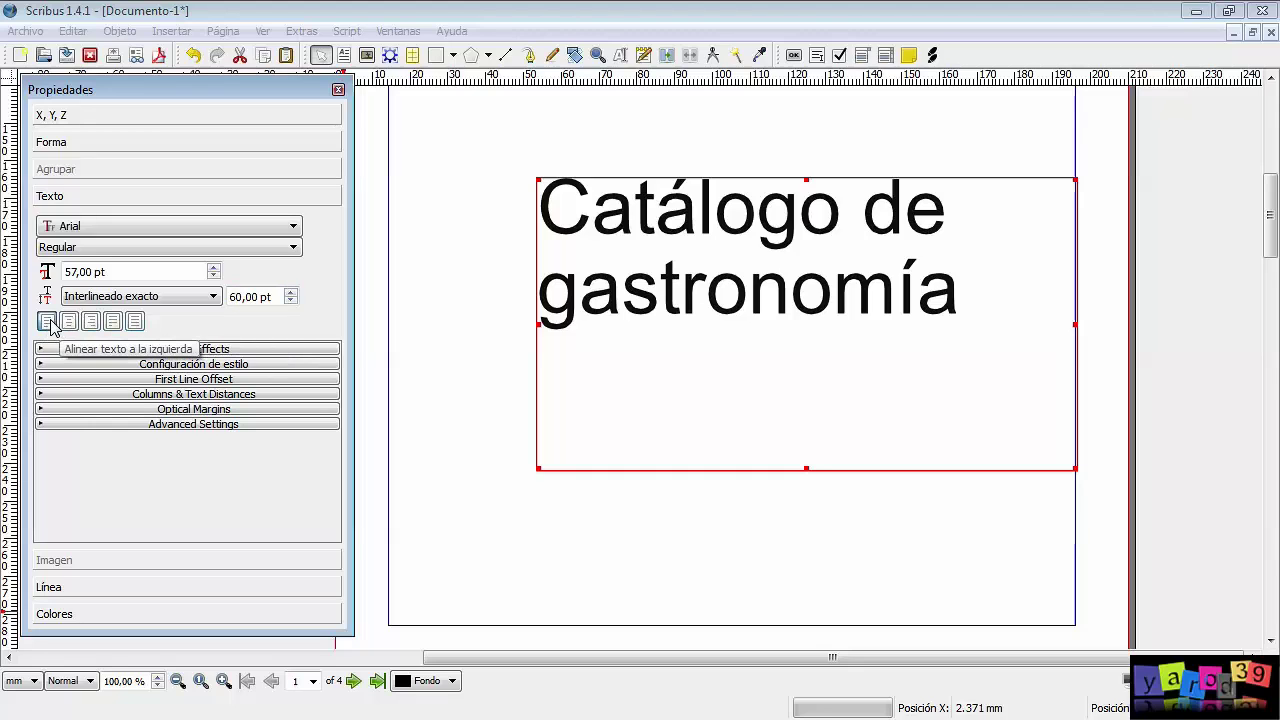
pyautogui.click(69, 322)
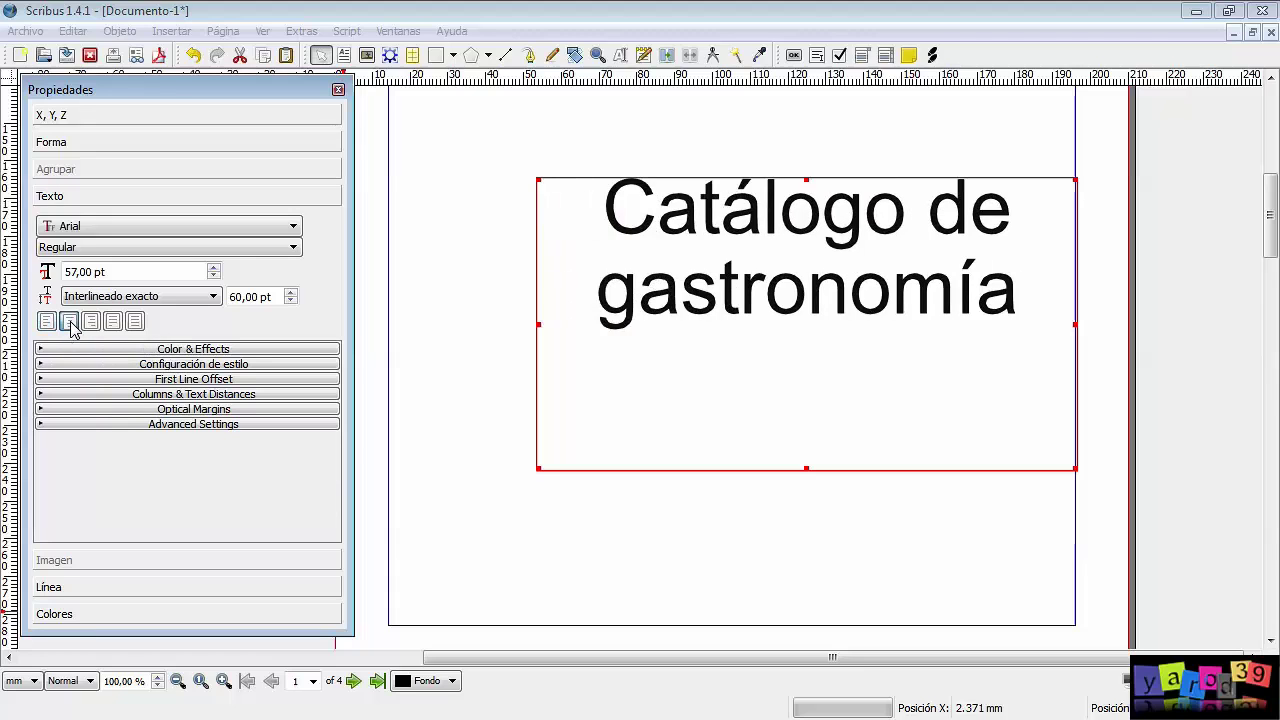
pyautogui.click(92, 322)
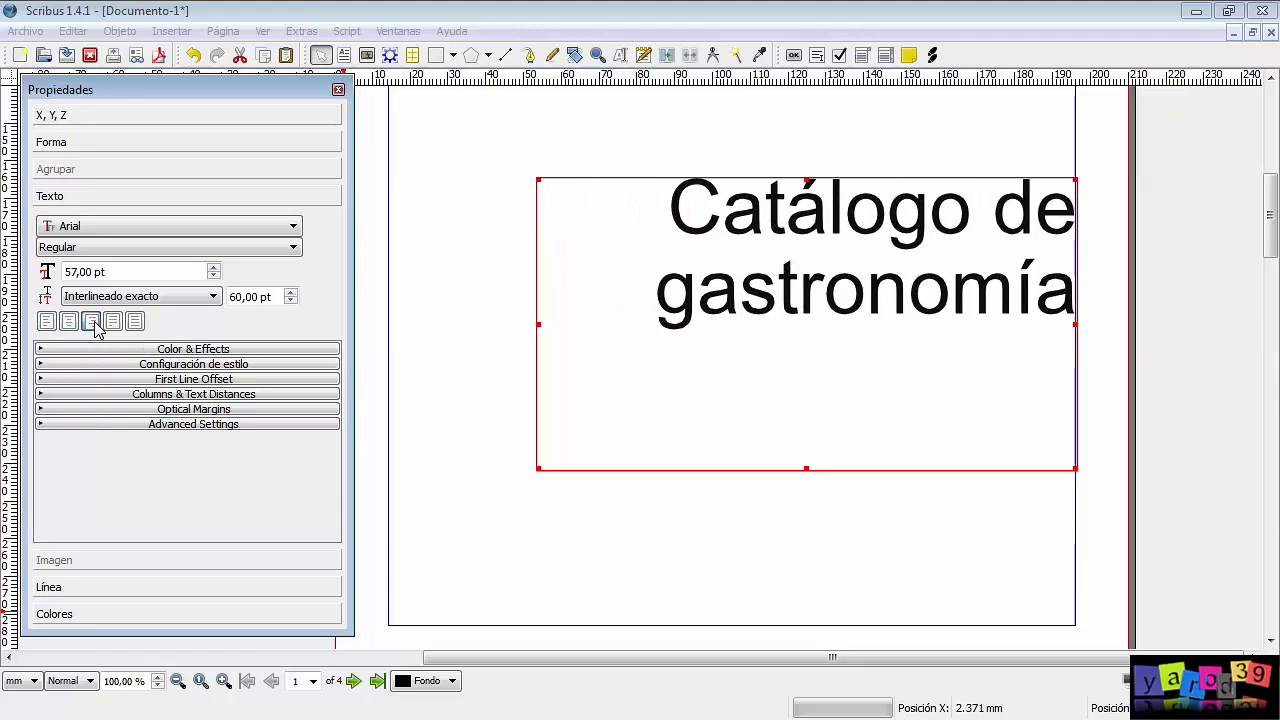
pyautogui.click(112, 322)
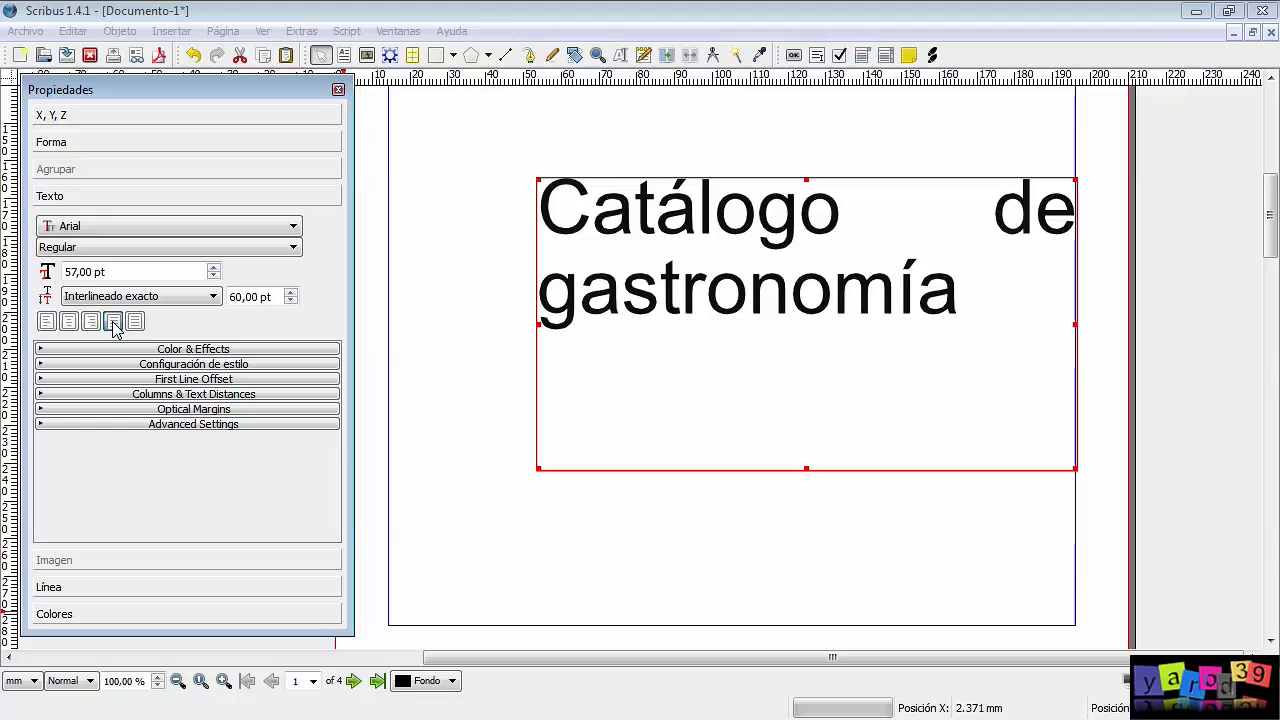
pyautogui.click(135, 322)
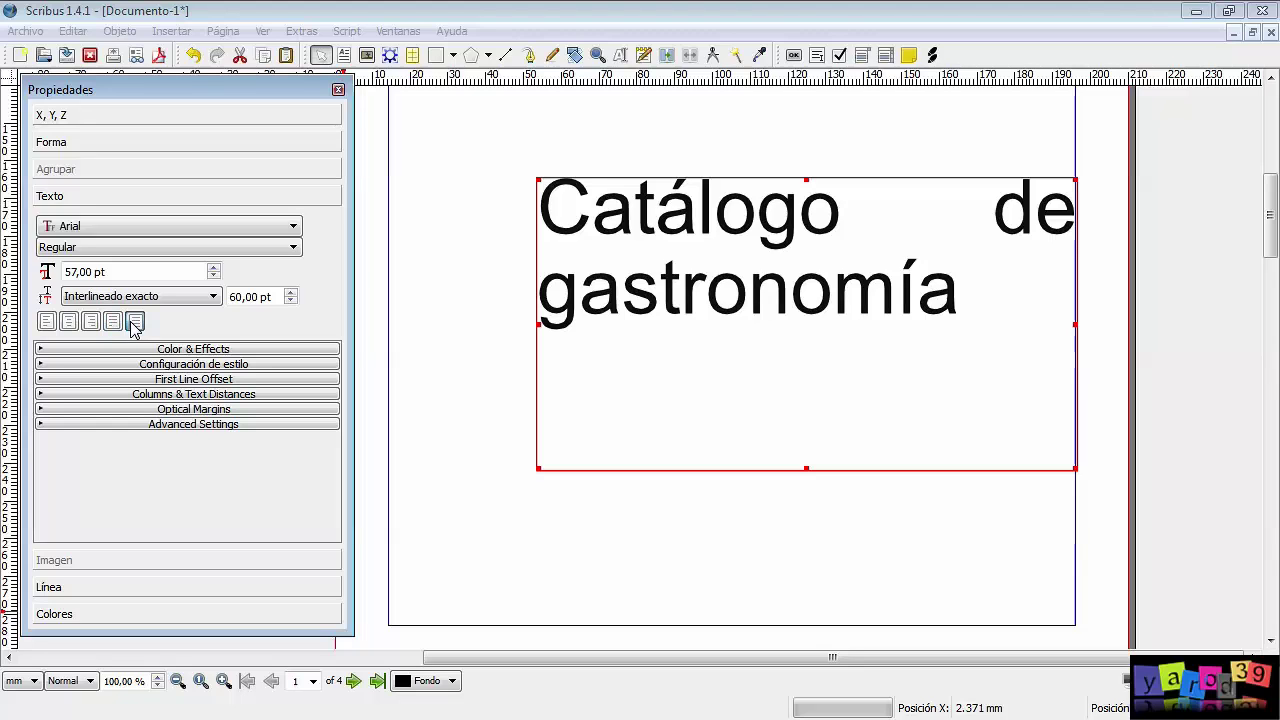
pyautogui.click(55, 326)
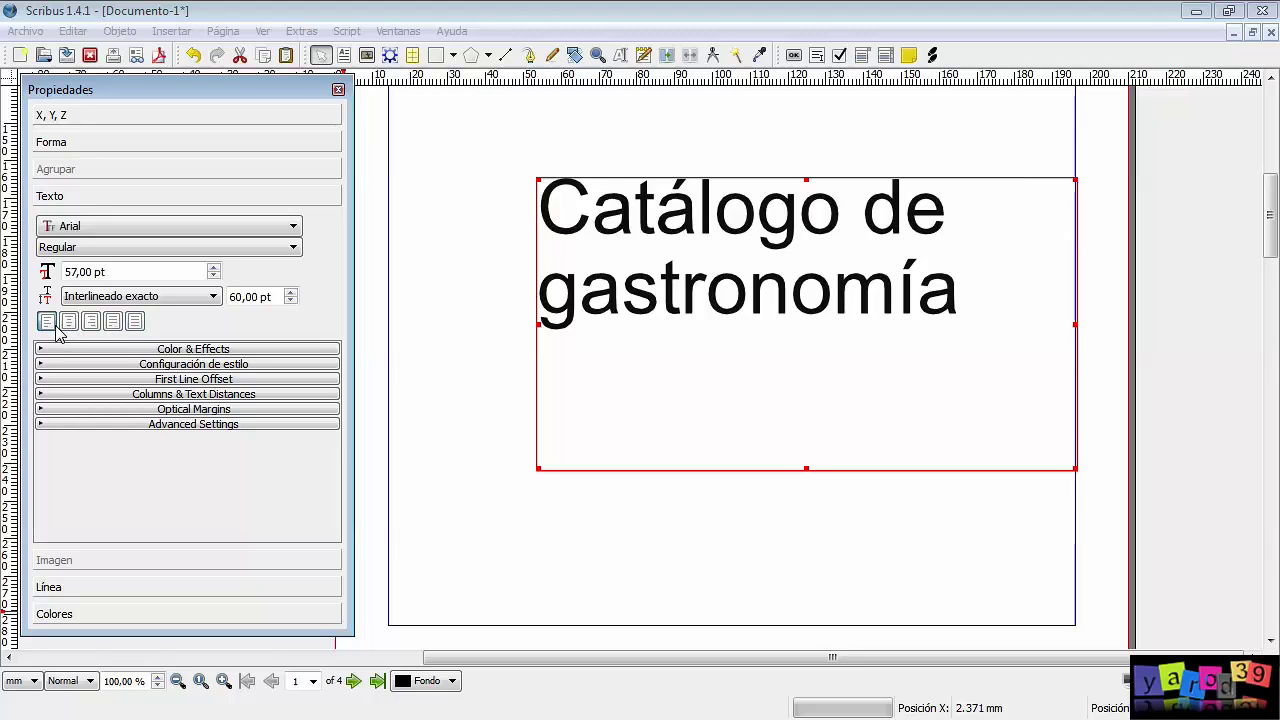
# Step: Change the title's font style from Regular to Bold
pyautogui.click(248, 252)
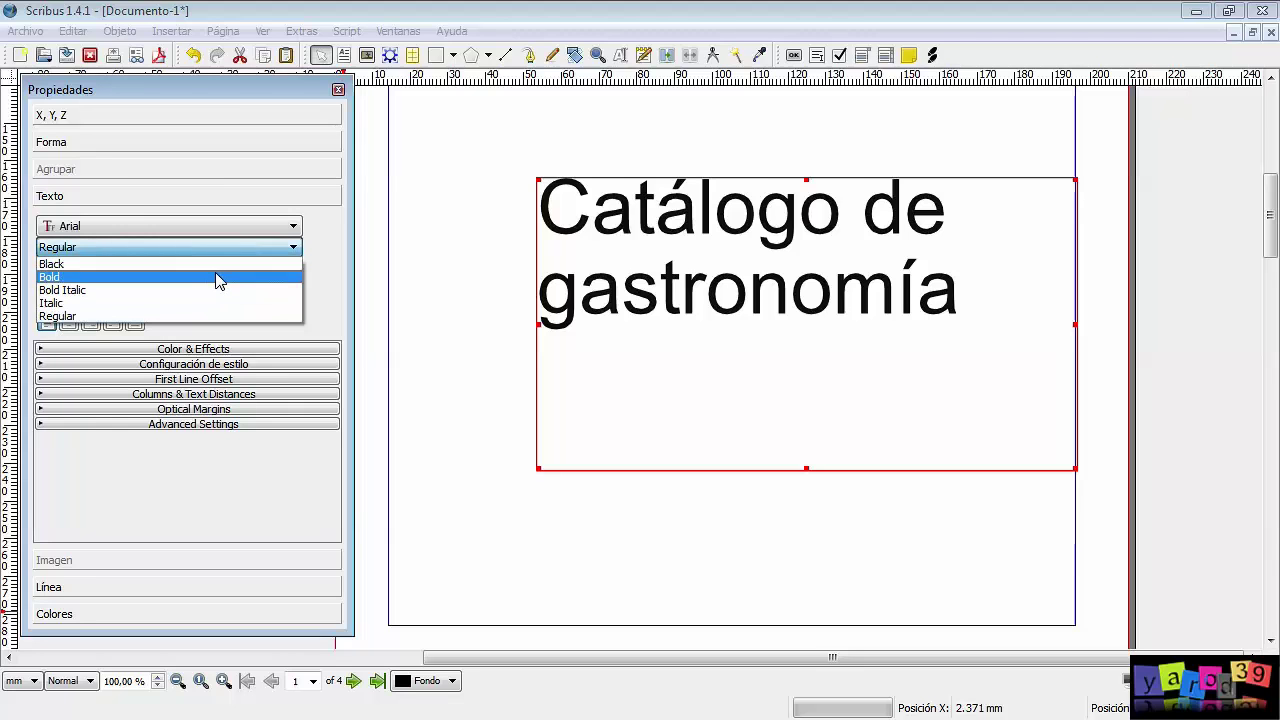
pyautogui.click(219, 279)
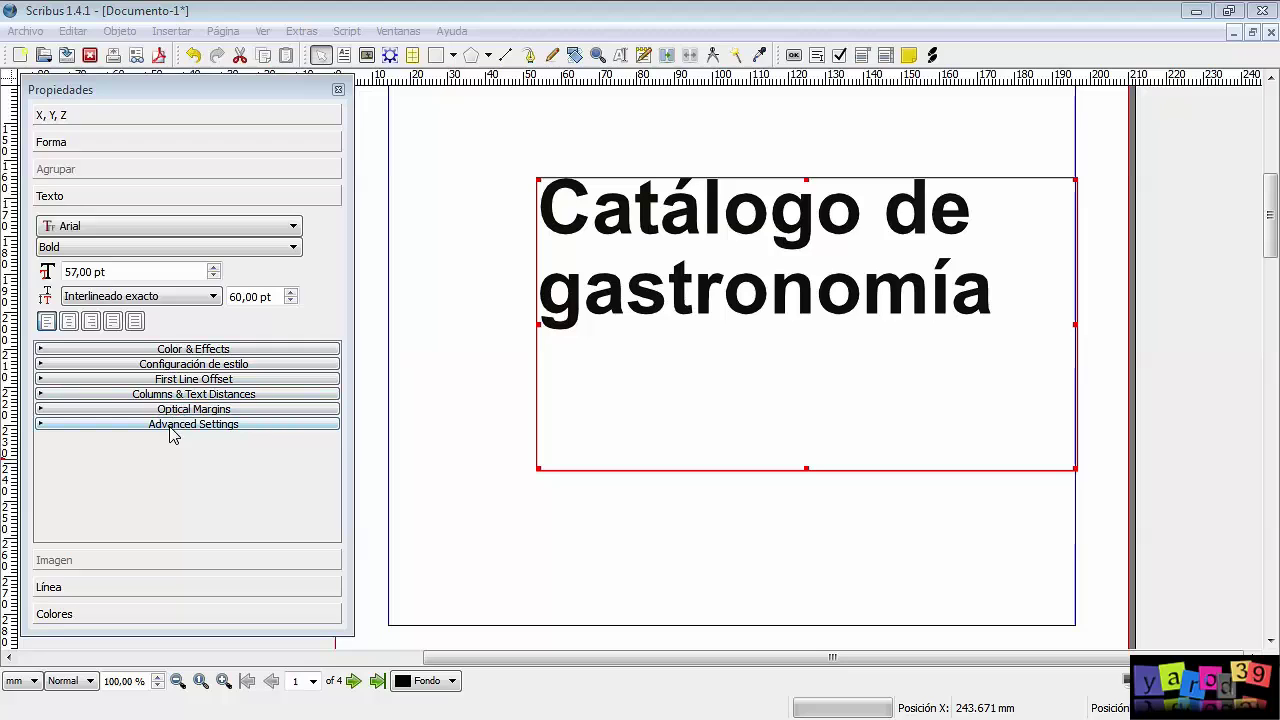
pyautogui.click(101, 350)
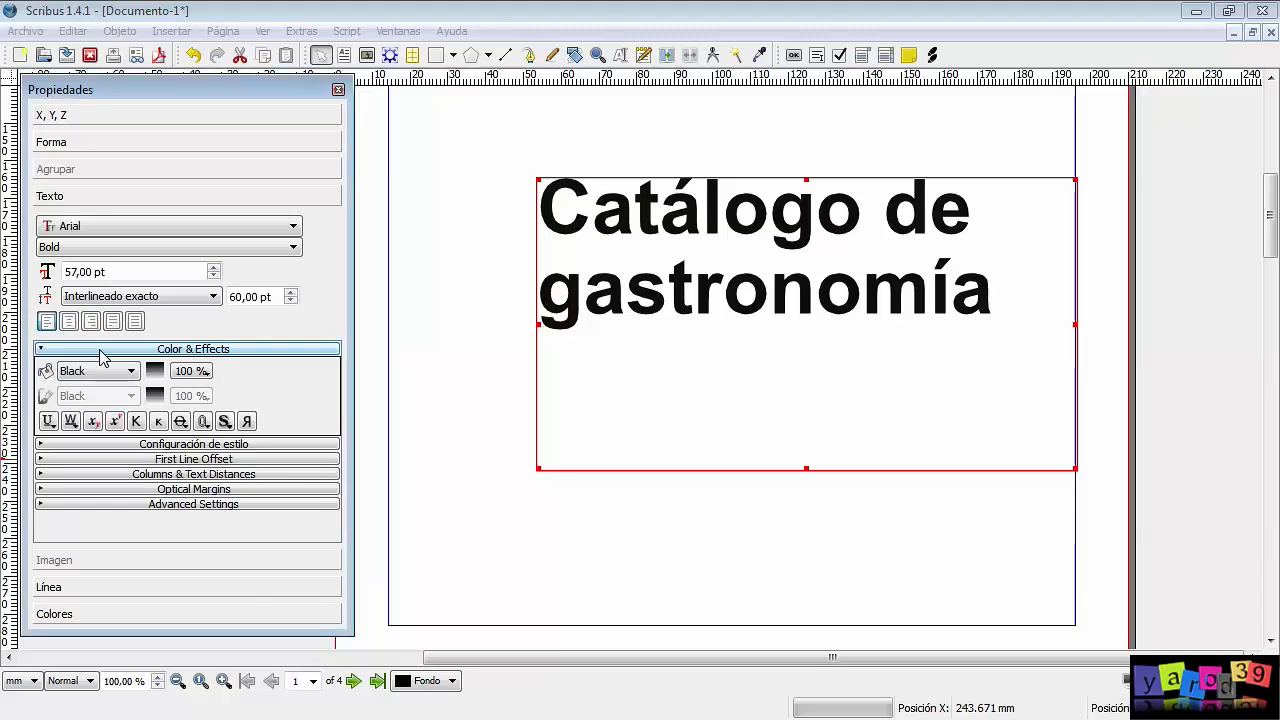
pyautogui.click(110, 371)
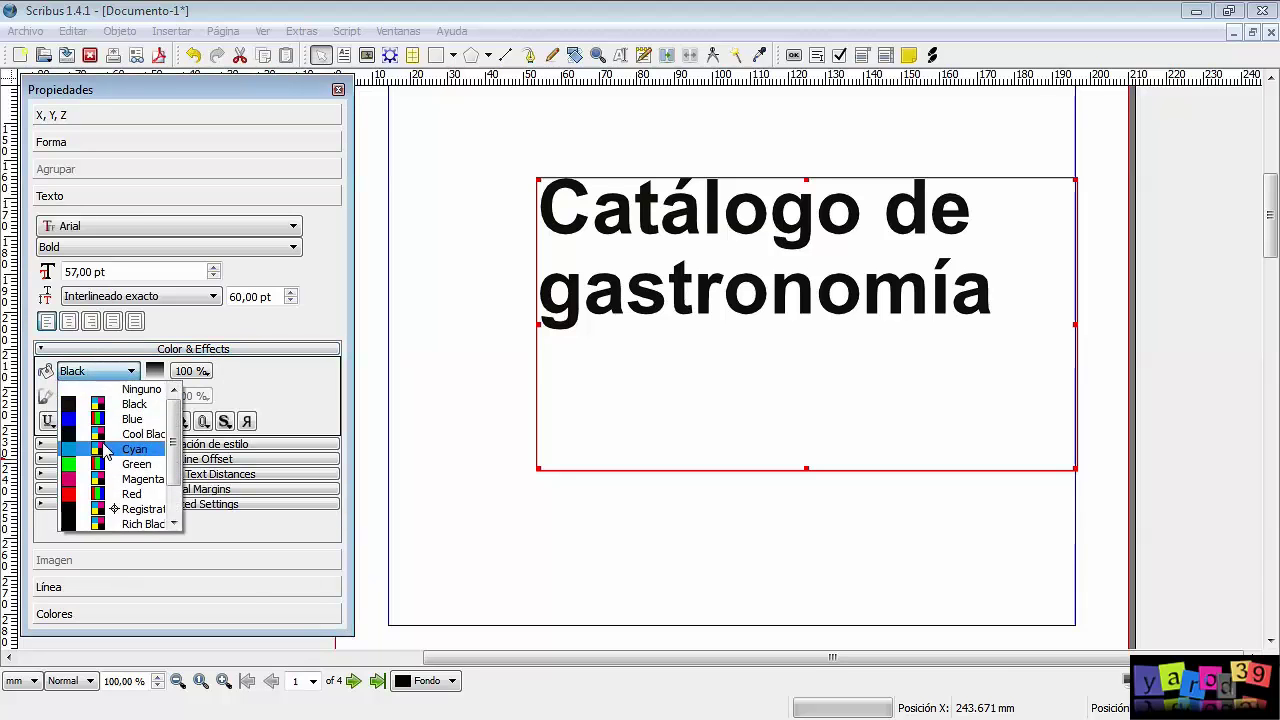
pyautogui.click(98, 462)
pyautogui.click(129, 377)
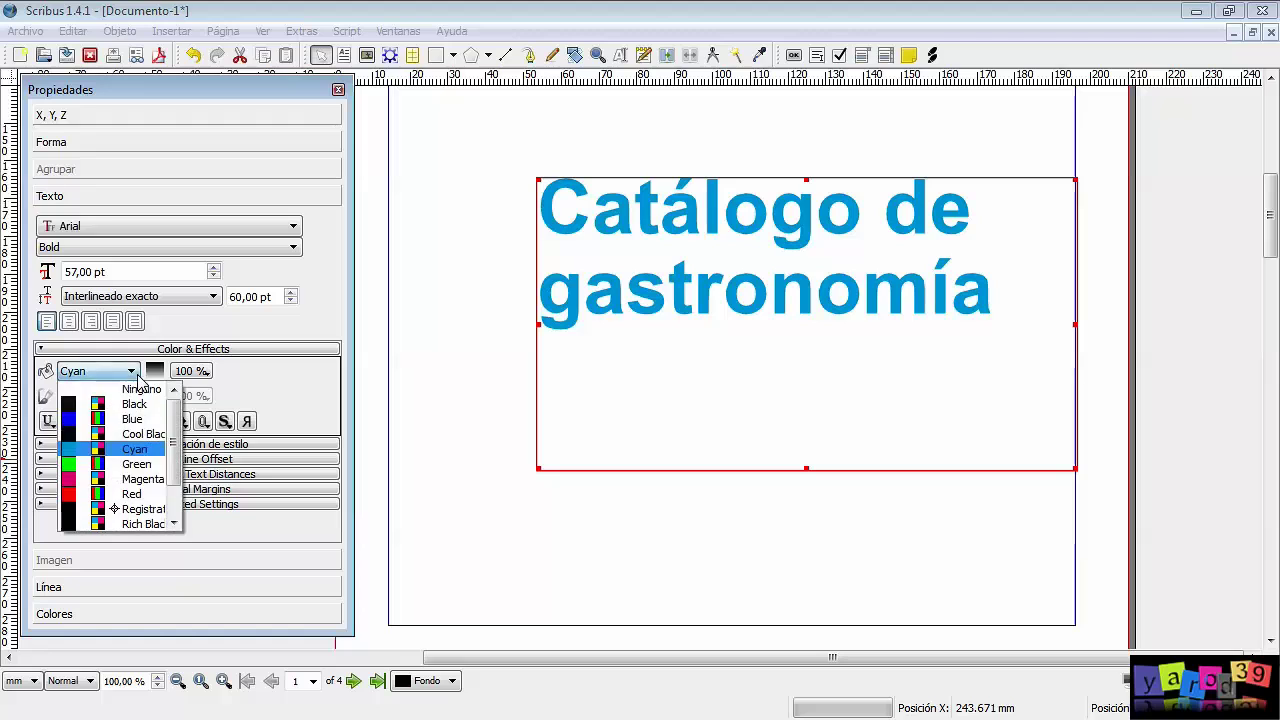
pyautogui.click(119, 484)
pyautogui.click(133, 378)
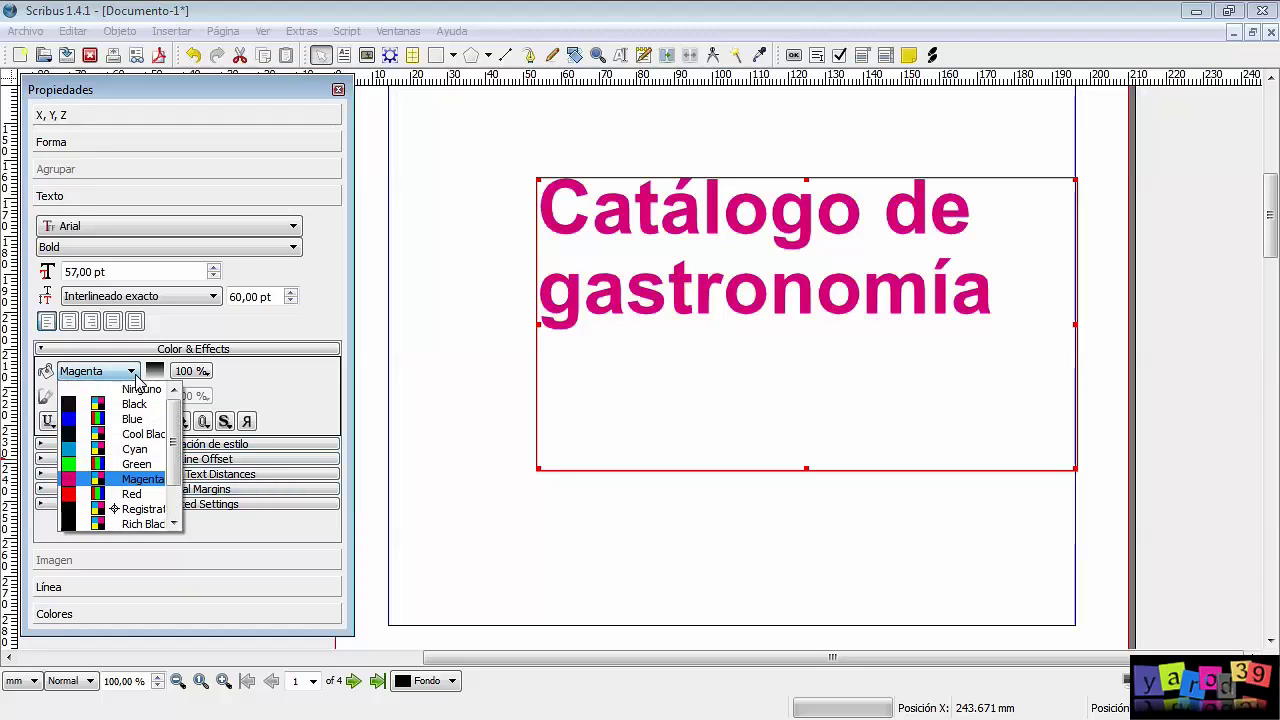
pyautogui.scroll(-1, 140, 470)
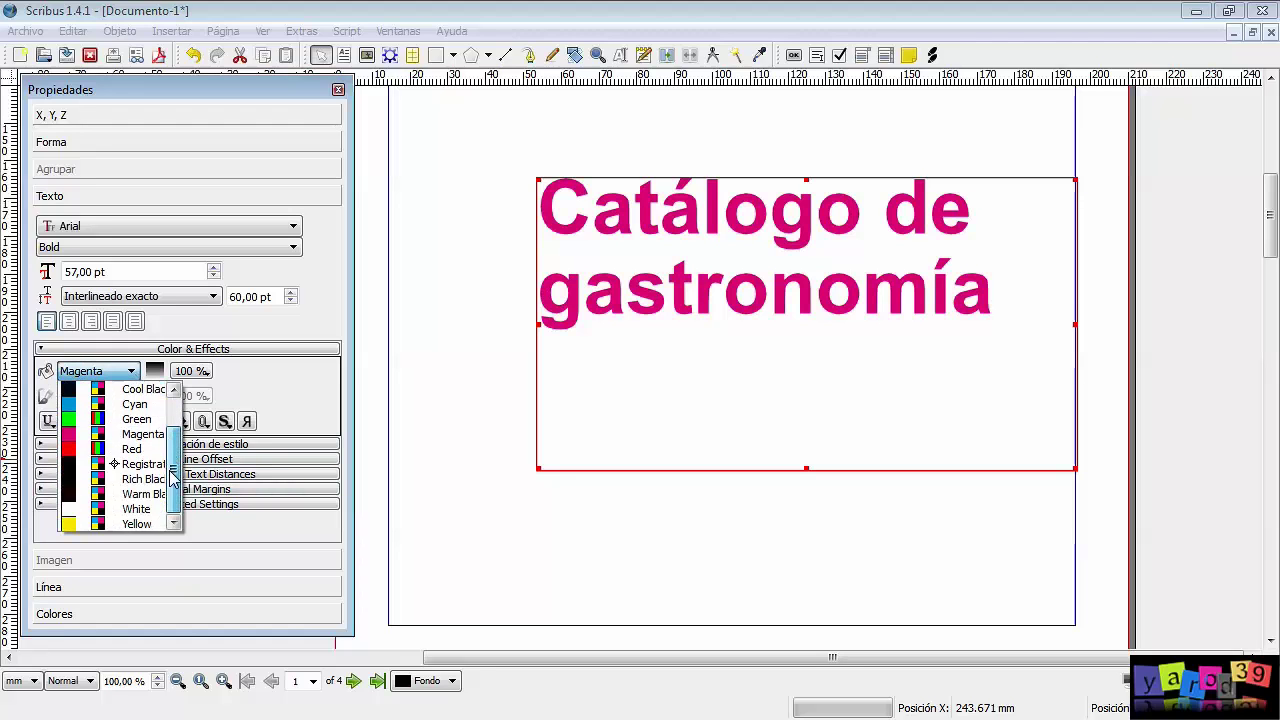
pyautogui.click(140, 507)
pyautogui.click(133, 374)
pyautogui.click(100, 405)
pyautogui.click(191, 371)
pyautogui.click(210, 481)
pyautogui.click(205, 374)
pyautogui.click(210, 505)
pyautogui.click(205, 374)
pyautogui.click(210, 550)
pyautogui.click(191, 371)
pyautogui.click(220, 636)
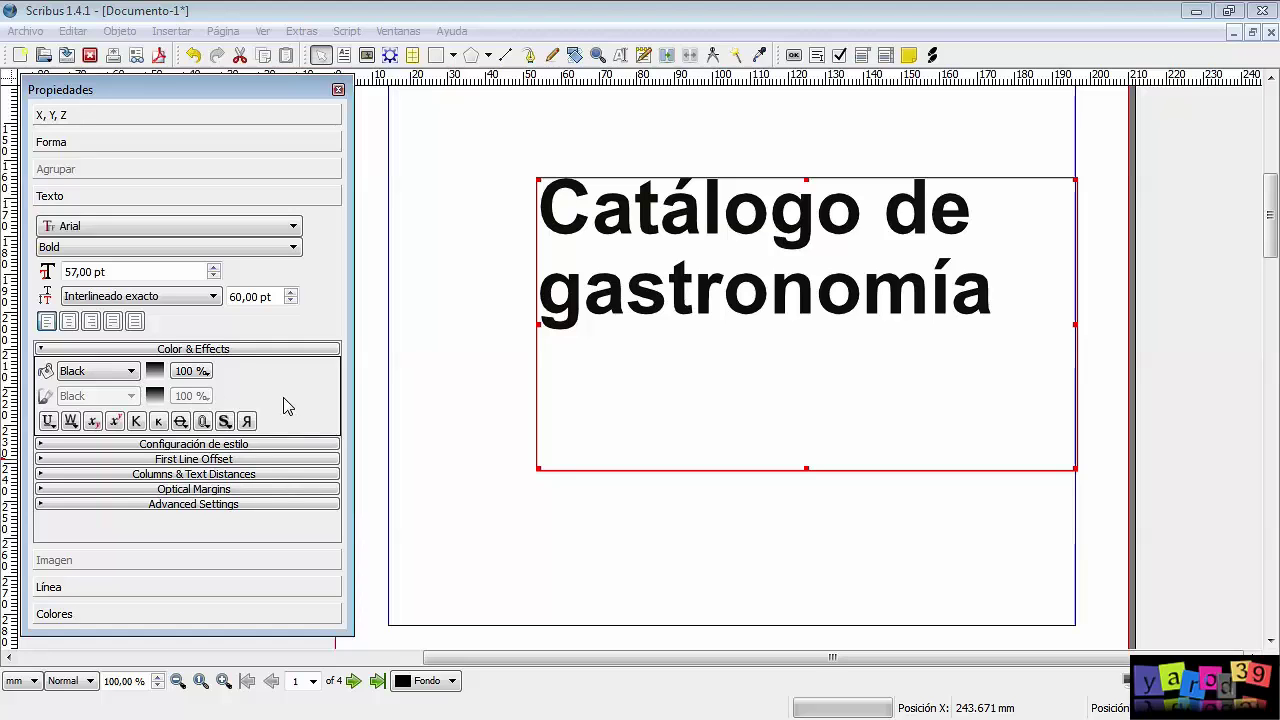
pyautogui.click(50, 423)
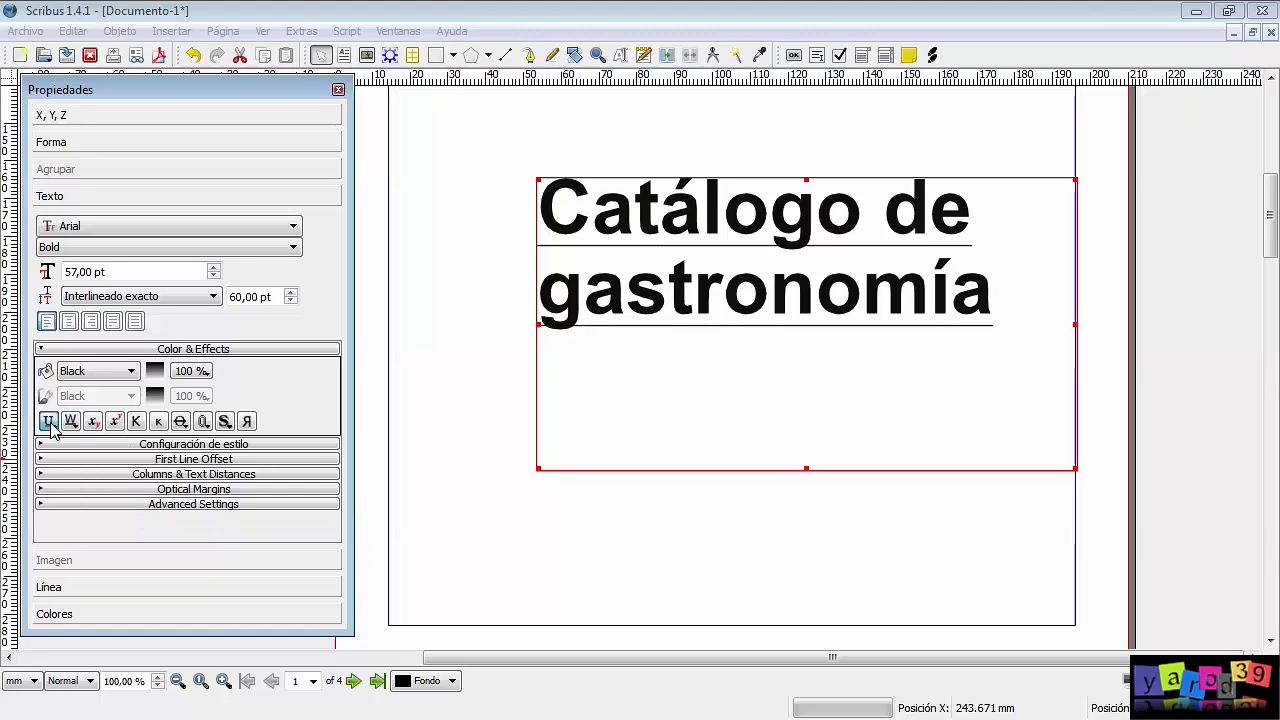
pyautogui.click(50, 423)
pyautogui.click(71, 421)
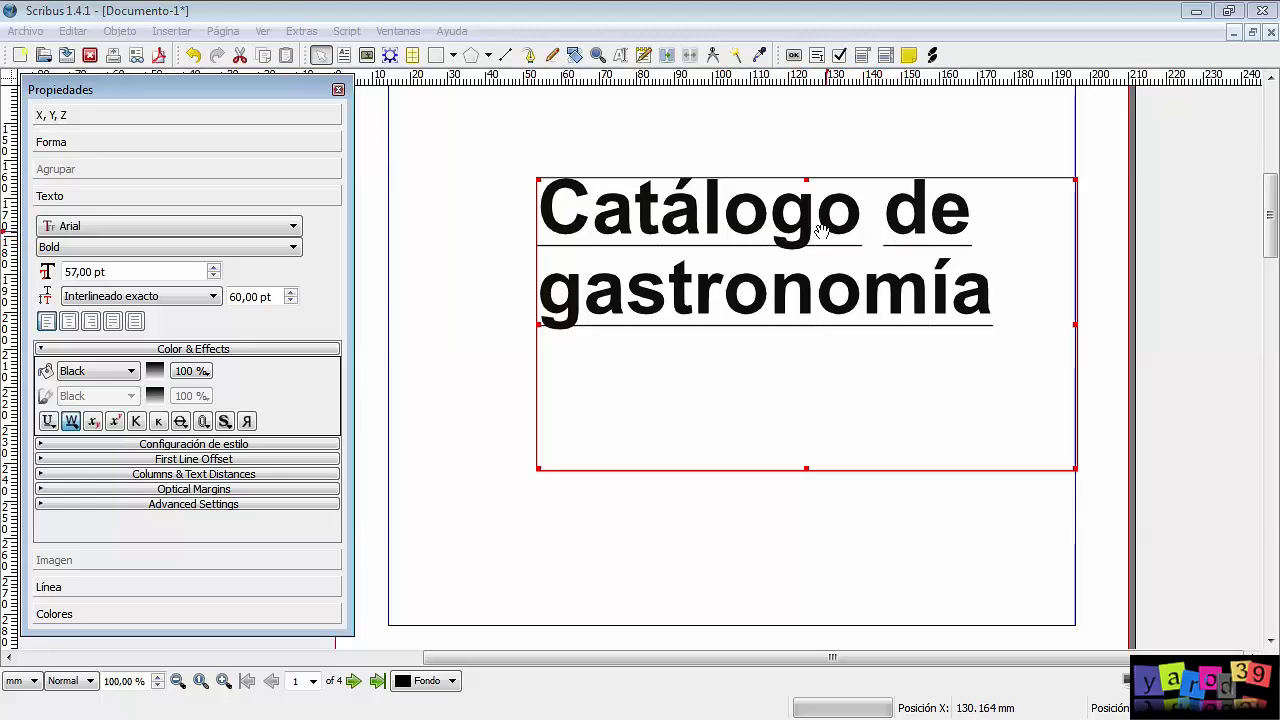
pyautogui.click(71, 421)
pyautogui.doubleClick(970, 210)
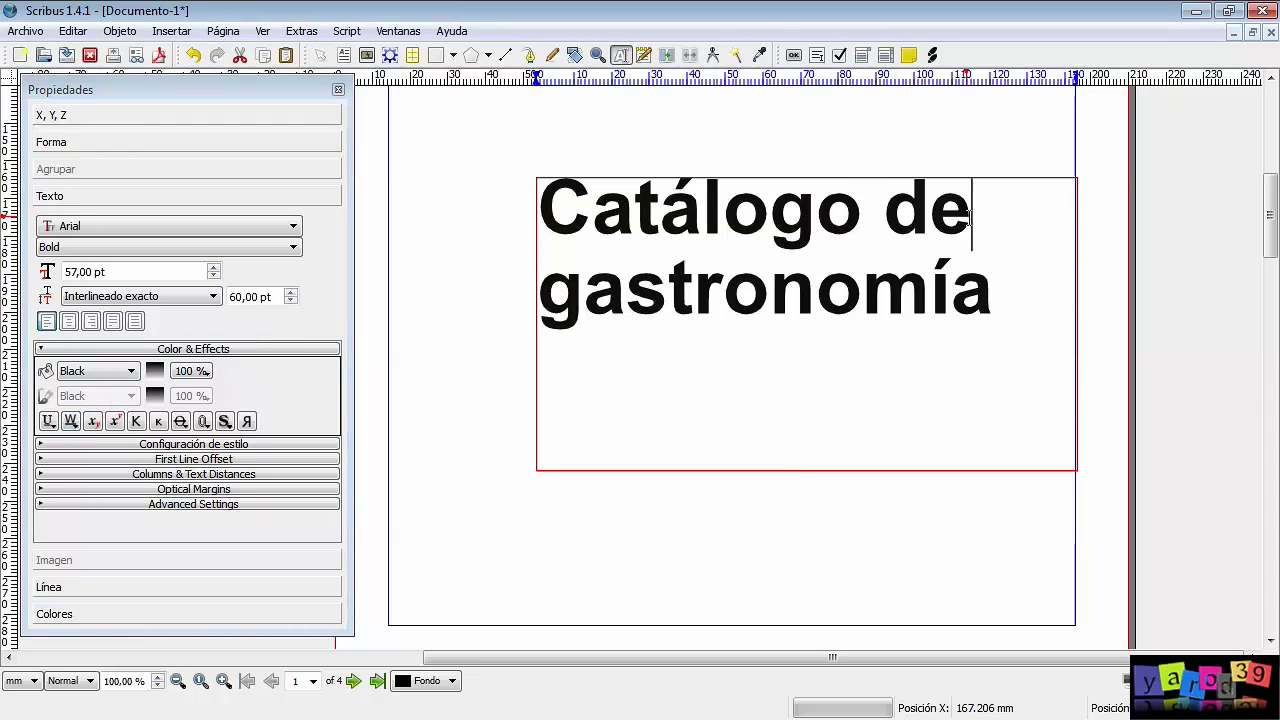
pyautogui.moveTo(970, 210); pyautogui.dragTo(875, 218)
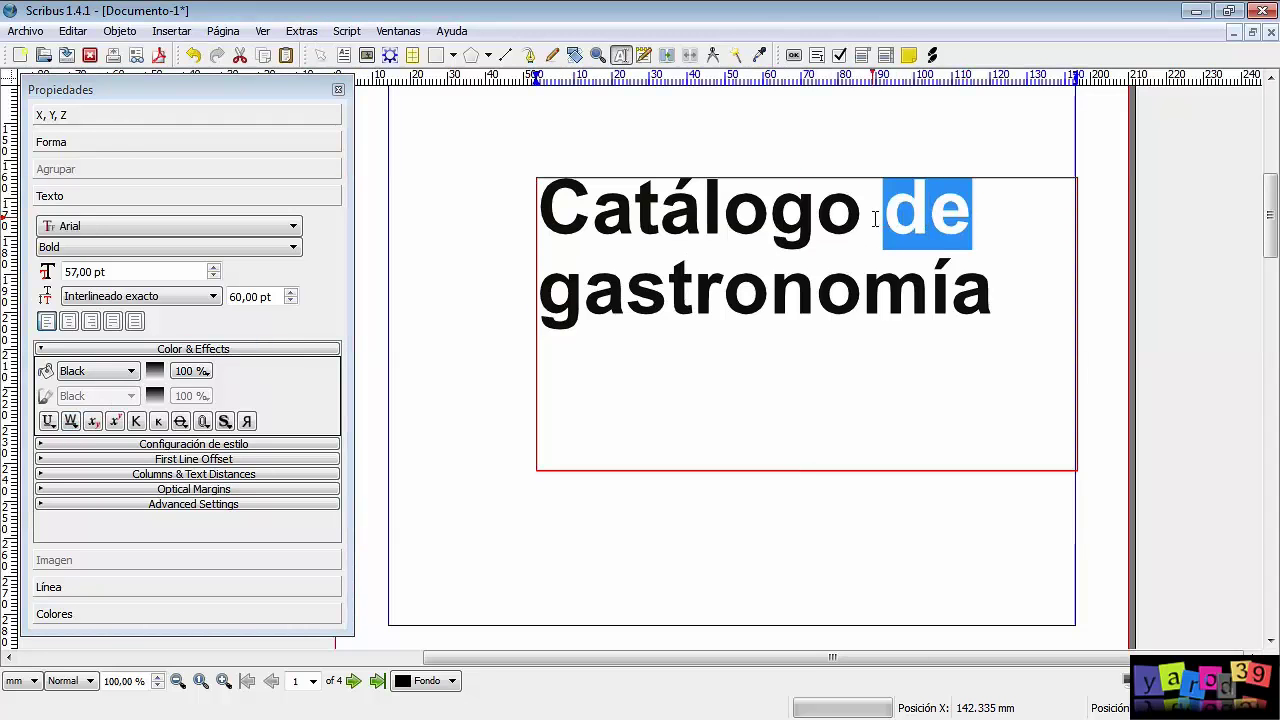
pyautogui.click(93, 421)
pyautogui.click(93, 421)
pyautogui.click(93, 421)
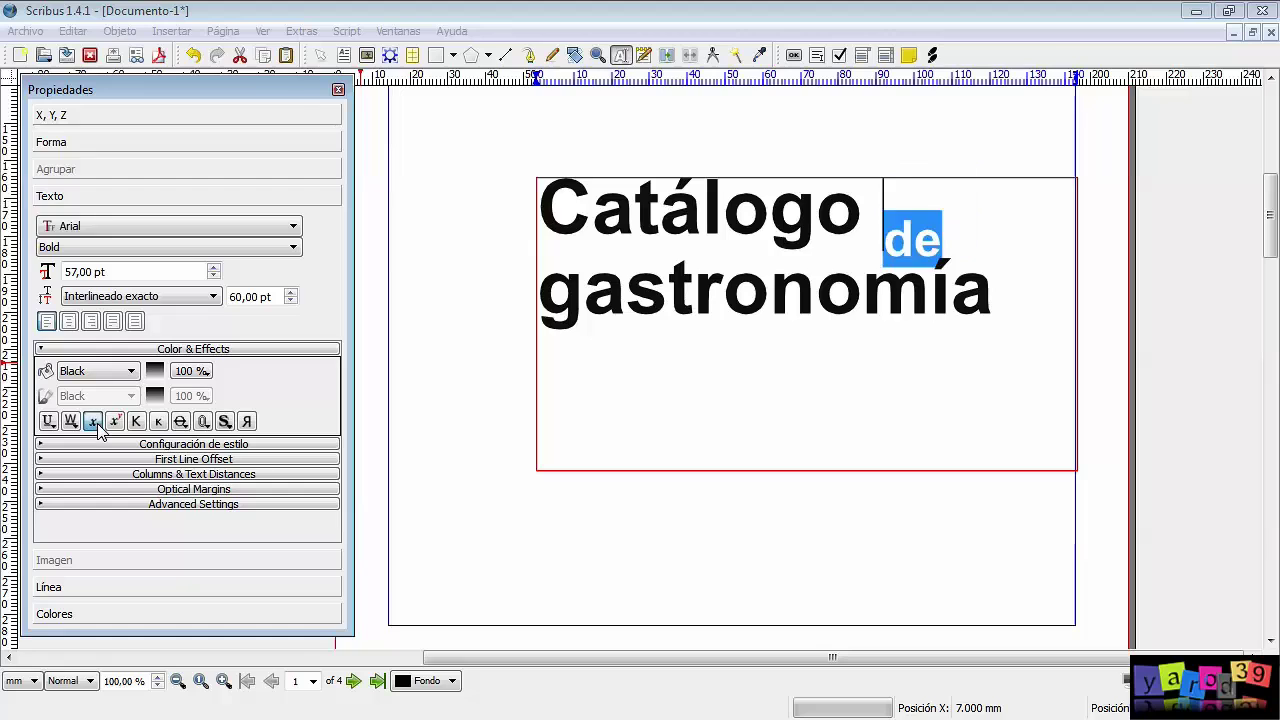
pyautogui.click(97, 424)
pyautogui.click(97, 424)
pyautogui.click(97, 424)
pyautogui.click(113, 424)
pyautogui.click(113, 424)
pyautogui.click(113, 424)
pyautogui.click(113, 424)
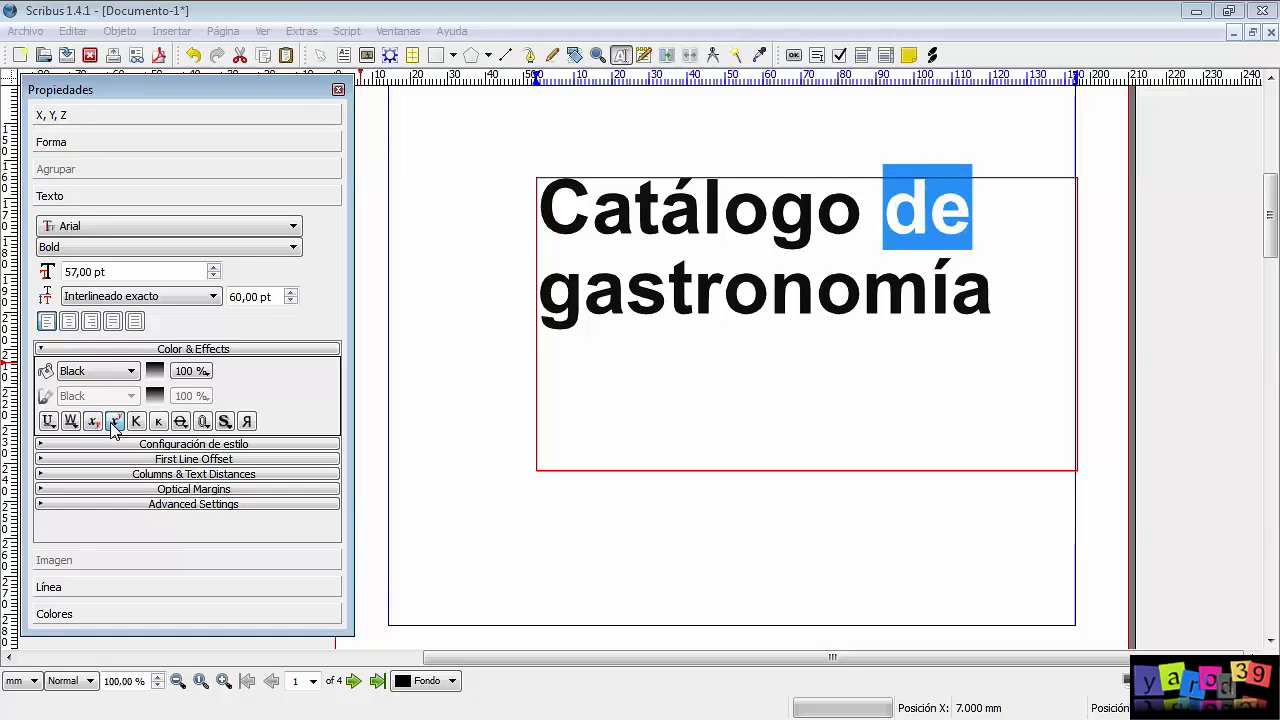
pyautogui.click(838, 307)
pyautogui.press('Escape')
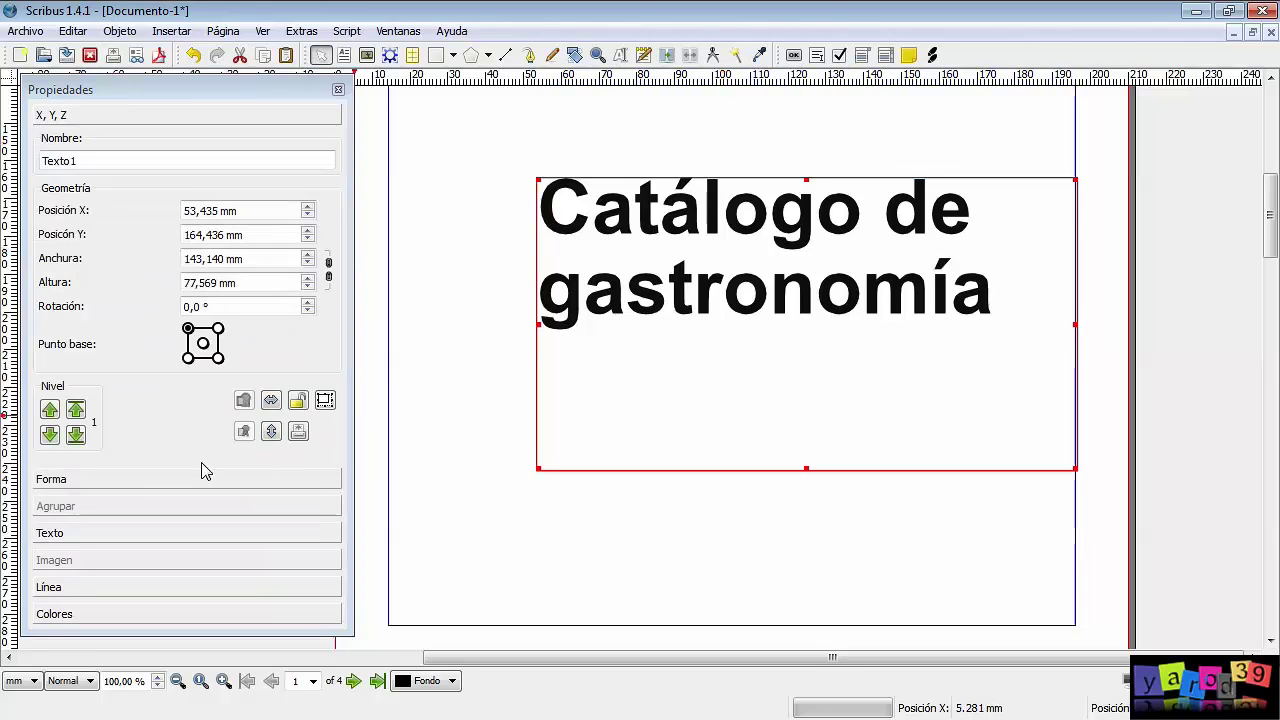
# Step: Try all caps on the title and widen its frame leftward, then remove the caps
pyautogui.click(105, 532)
pyautogui.click(137, 422)
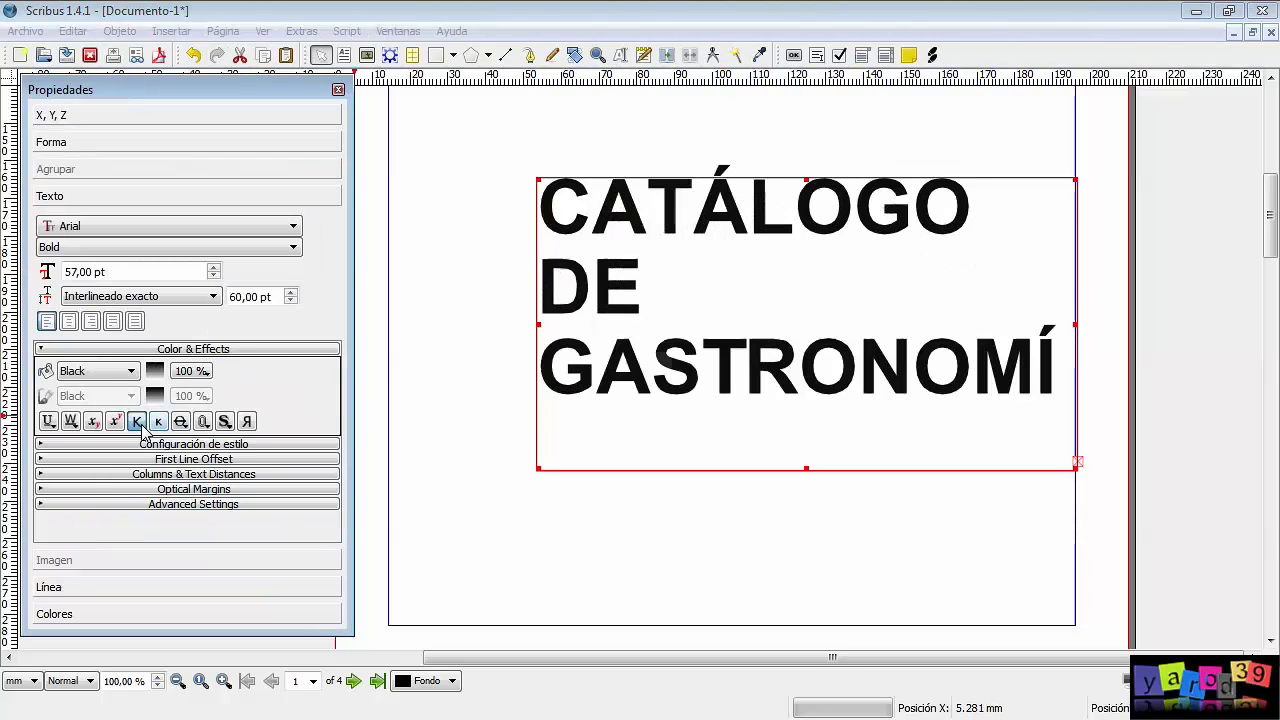
pyautogui.moveTo(537, 324); pyautogui.dragTo(440, 326)
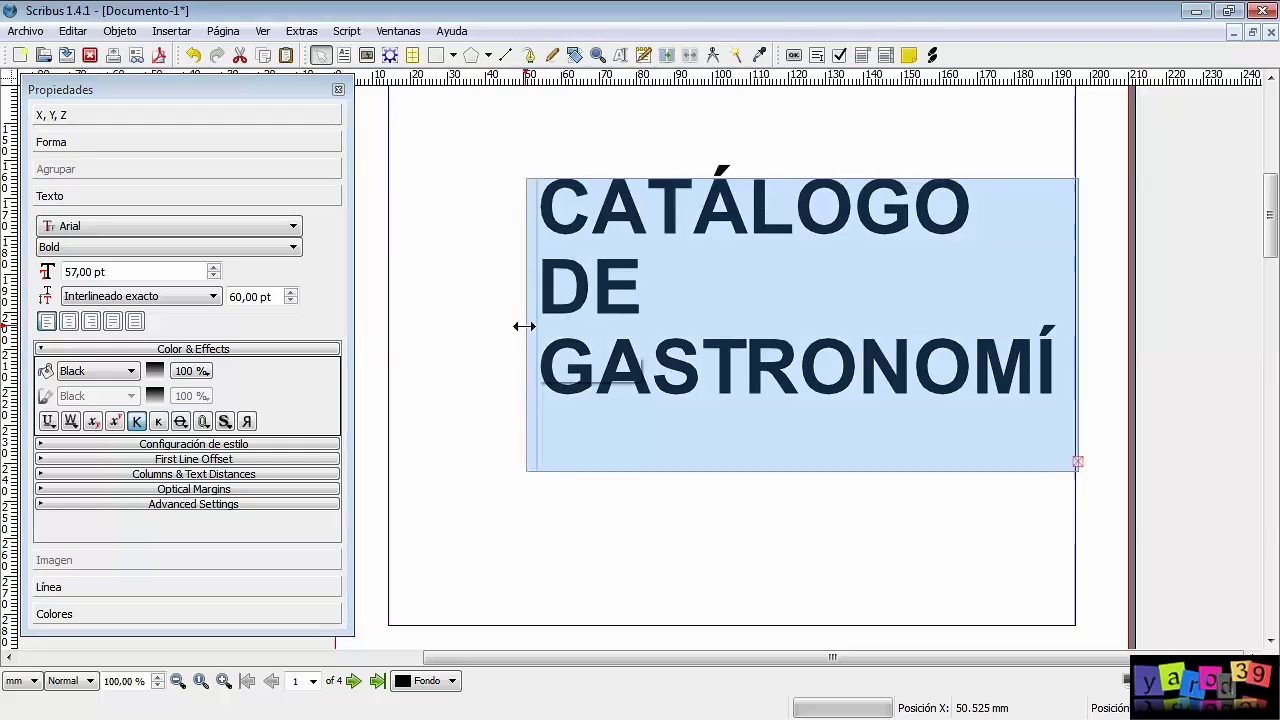
pyautogui.click(147, 423)
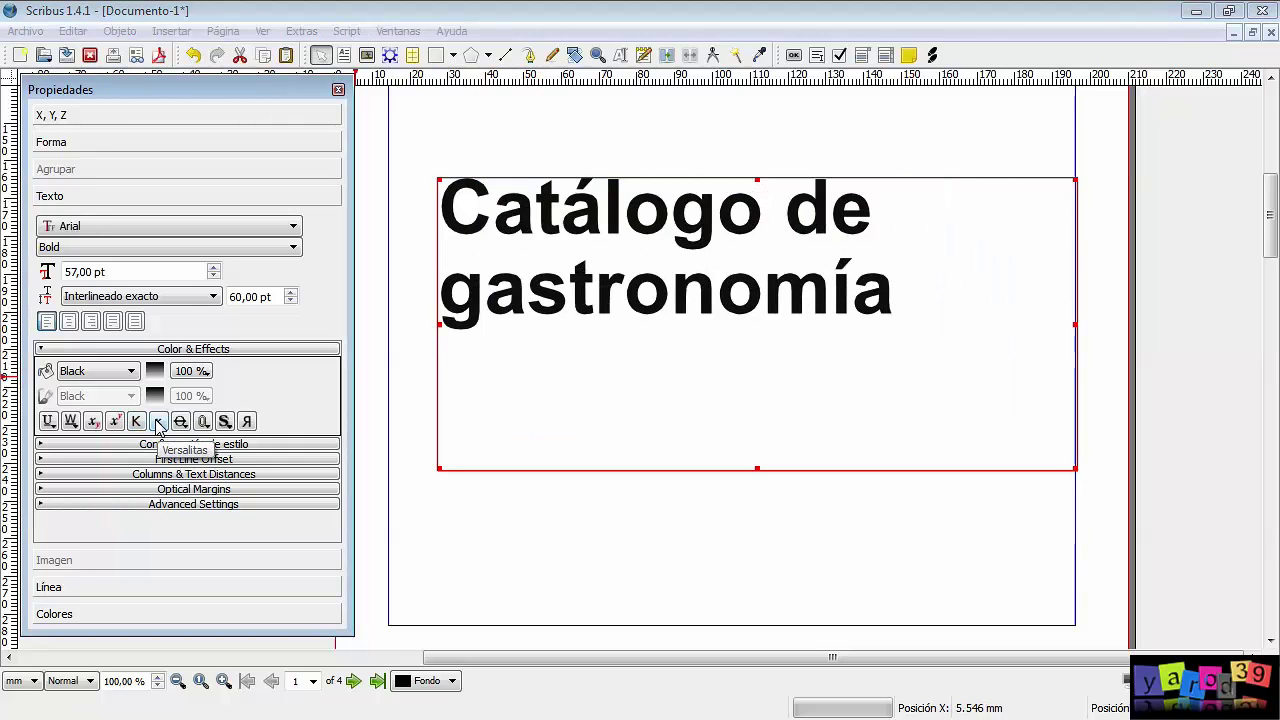
# Step: Try small caps and strikethrough on the title, then give its letters an outline
pyautogui.click(158, 422)
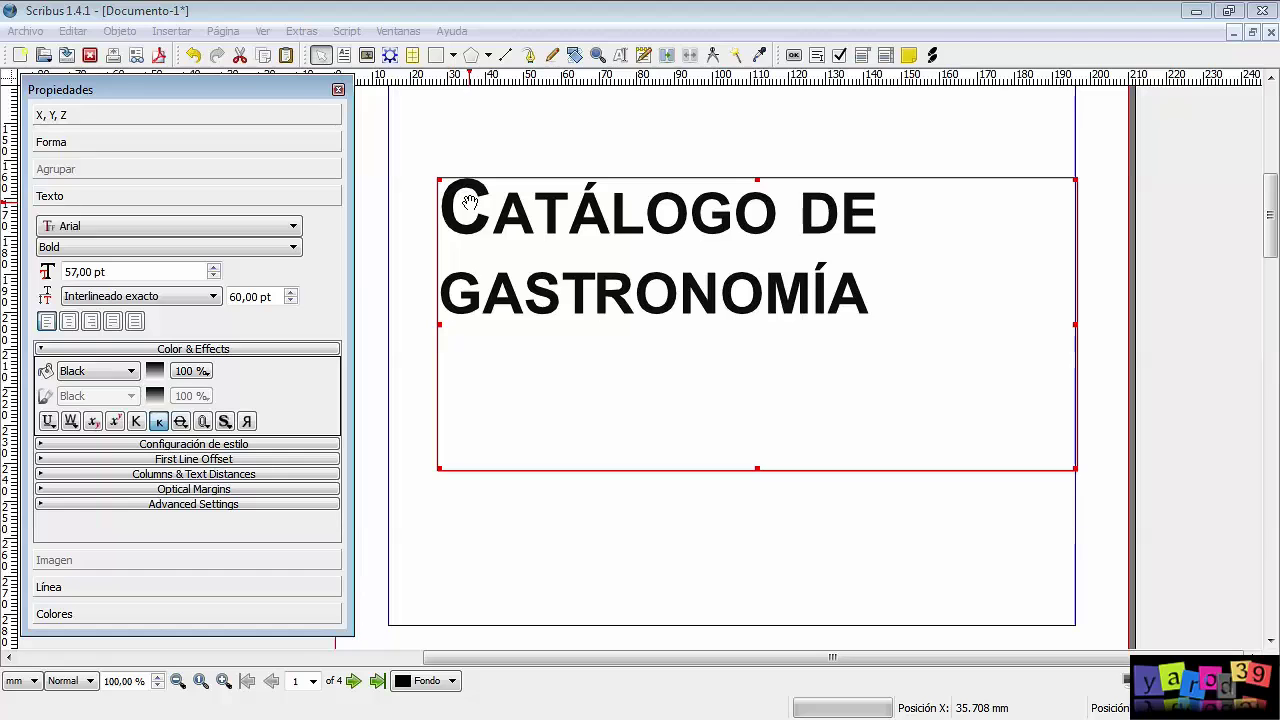
pyautogui.click(158, 421)
pyautogui.click(181, 422)
pyautogui.click(181, 422)
pyautogui.click(203, 421)
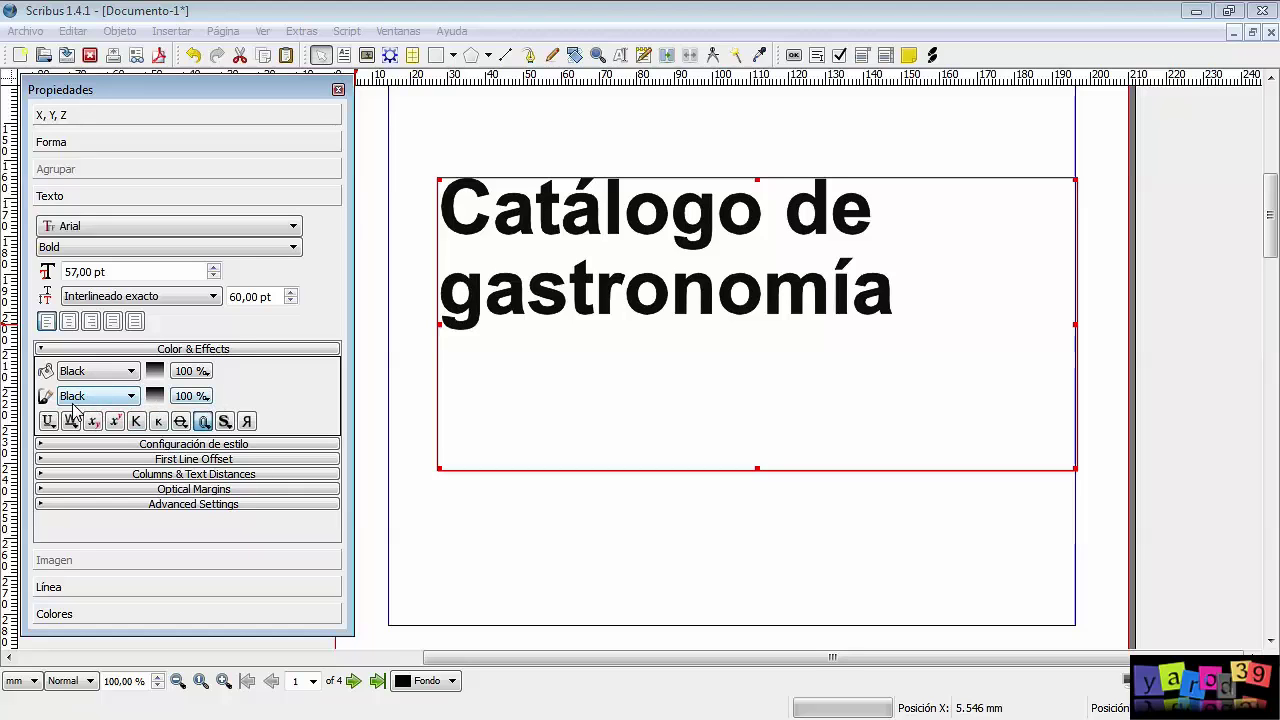
# Step: Try a green outline on the title, then set the outline colour back to black
pyautogui.click(130, 398)
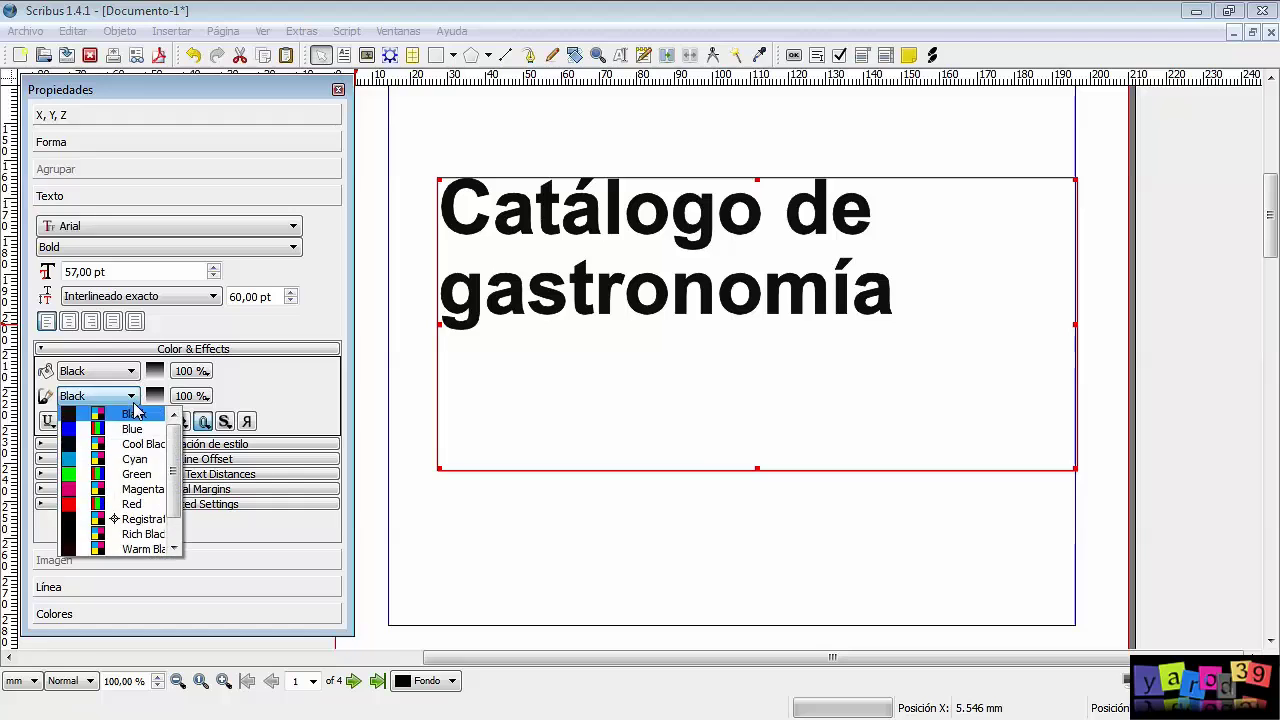
pyautogui.click(100, 474)
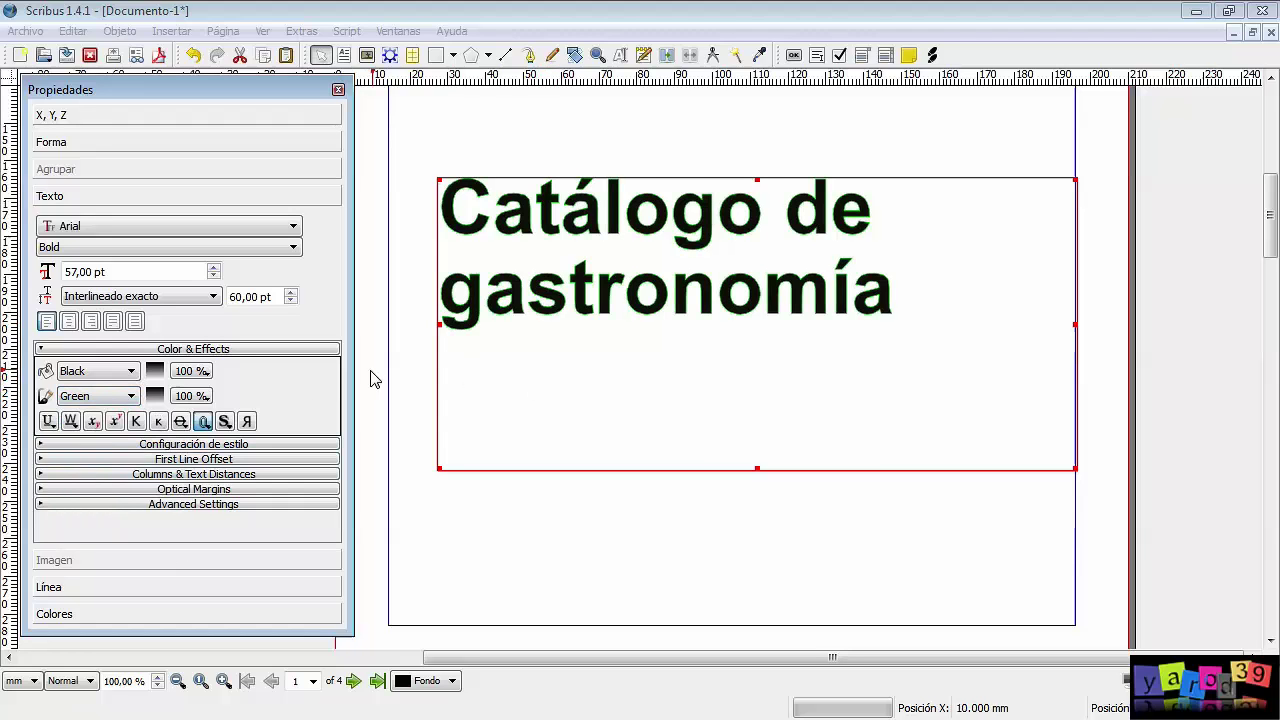
pyautogui.click(130, 396)
pyautogui.click(90, 411)
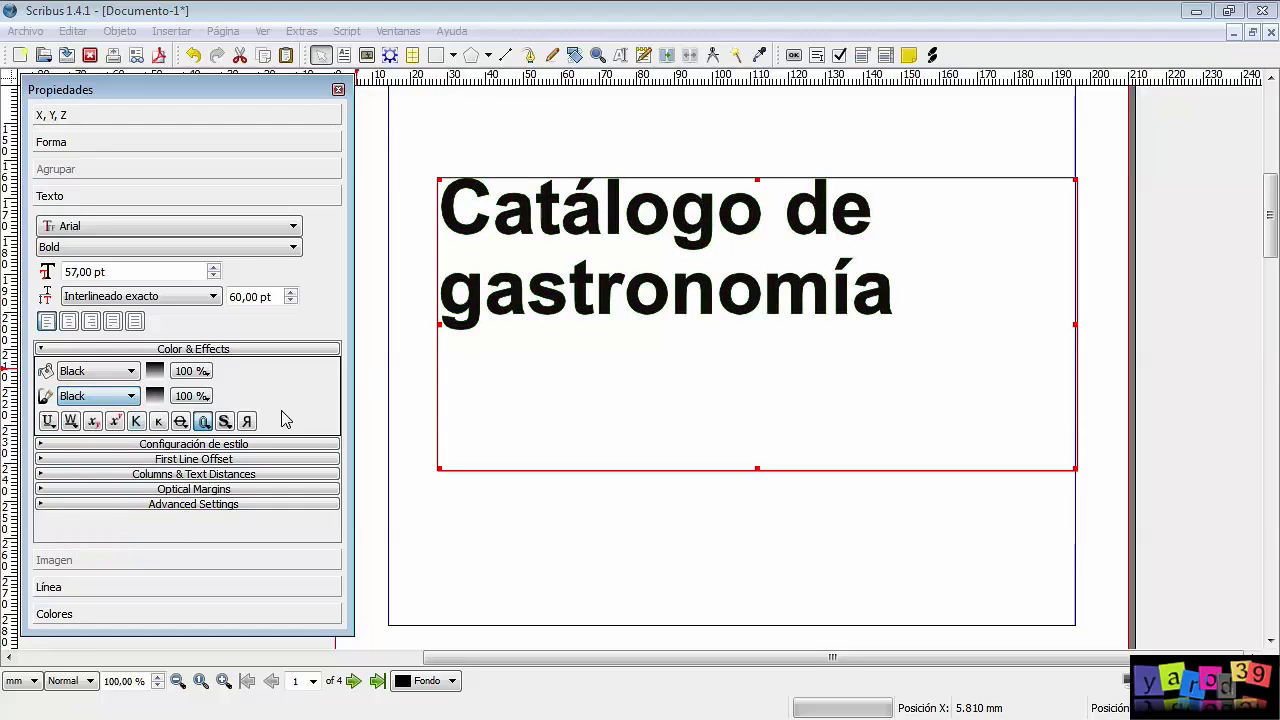
# Step: Try a green, then magenta drop shadow, reset it to black and switch shadow off
pyautogui.click(224, 421)
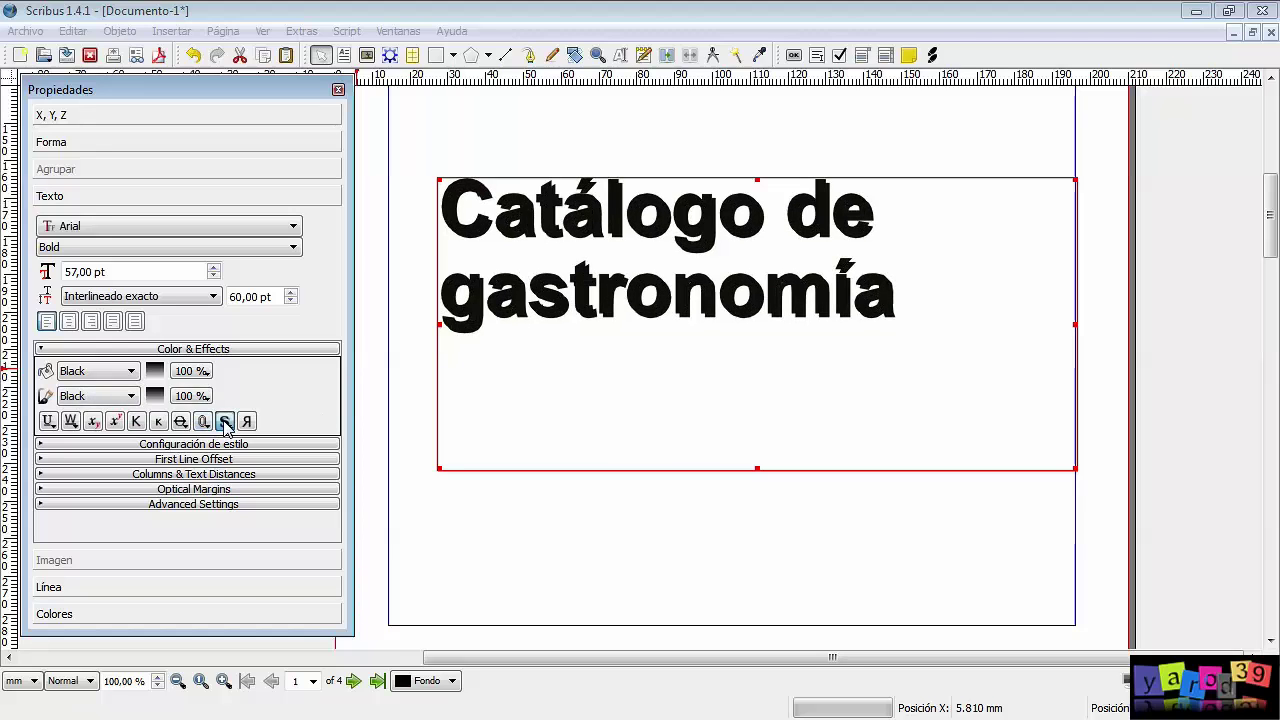
pyautogui.click(130, 396)
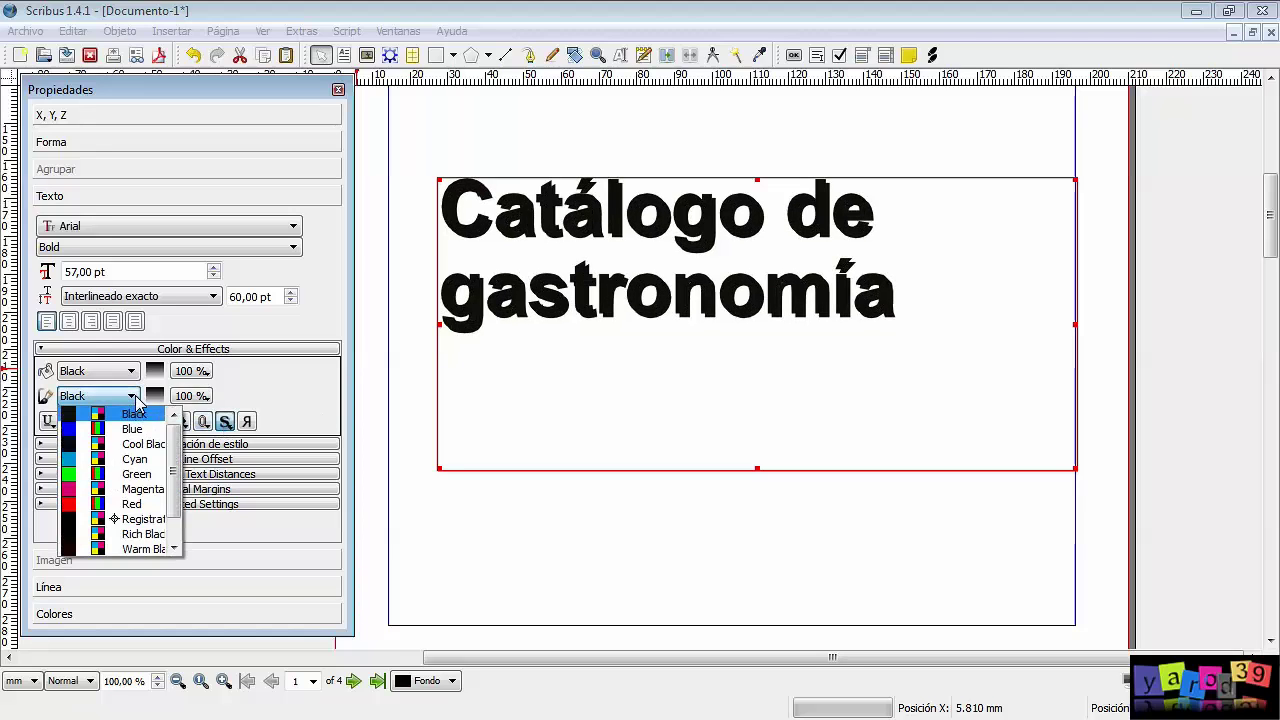
pyautogui.click(100, 474)
pyautogui.click(130, 396)
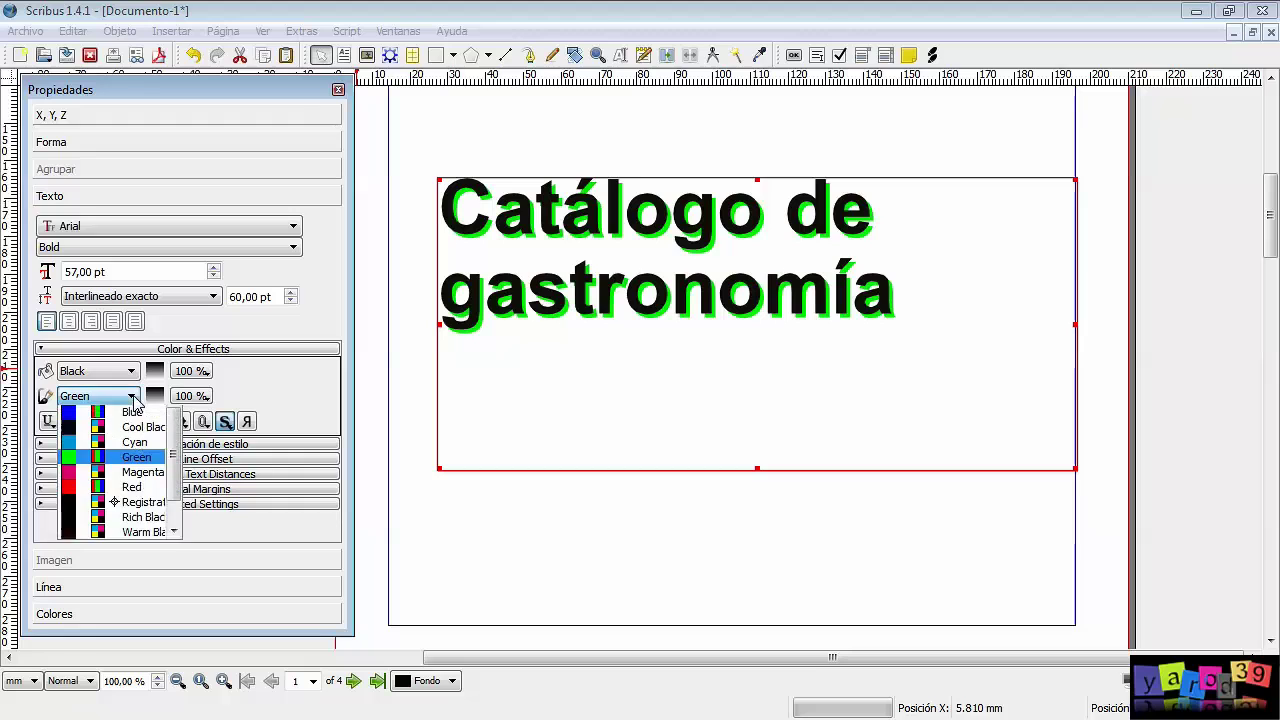
pyautogui.click(113, 488)
pyautogui.click(130, 396)
pyautogui.click(95, 425)
pyautogui.click(224, 421)
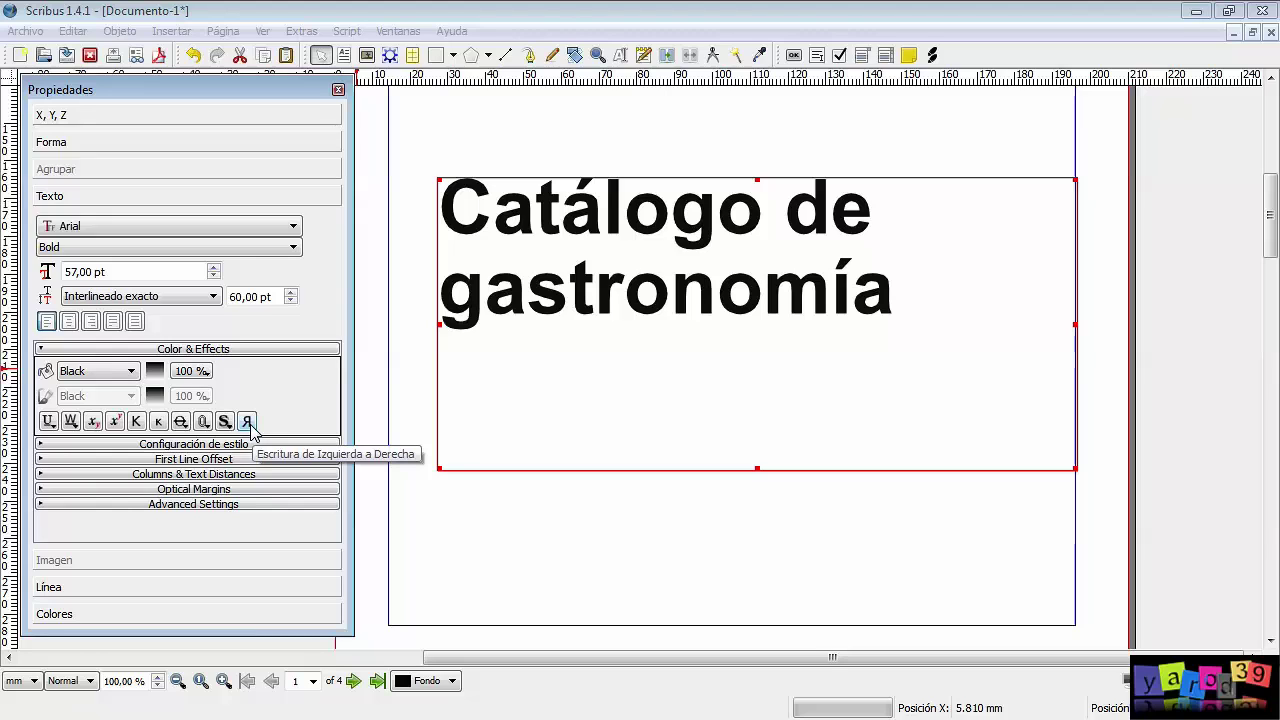
# Step: Toggle right-to-left writing on and off, then apply a text effect from Color & Effects
pyautogui.click(247, 422)
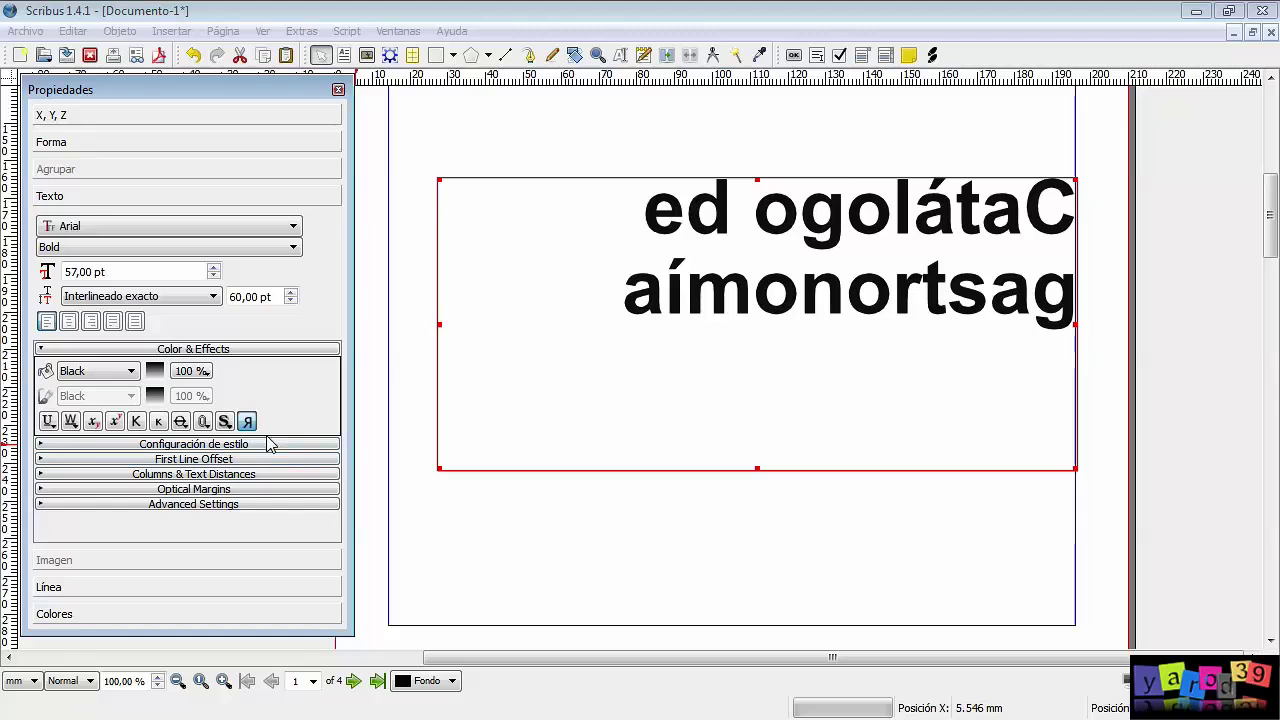
pyautogui.click(247, 422)
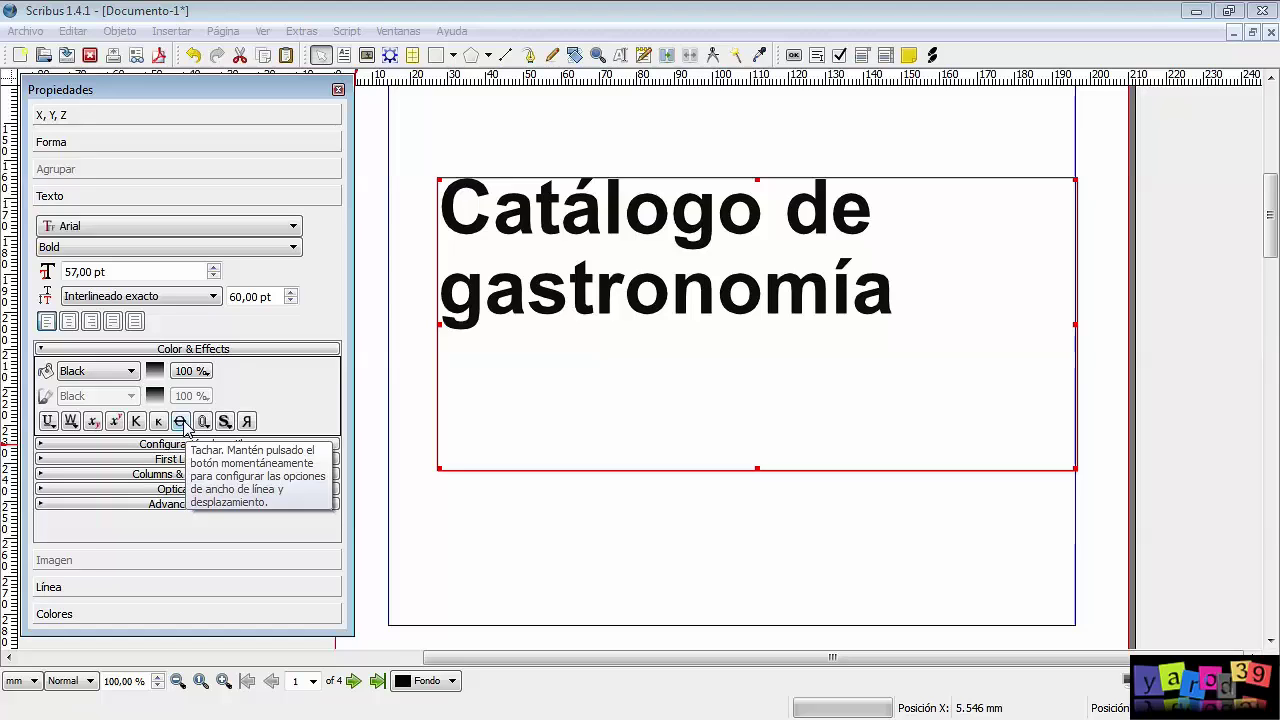
pyautogui.click(182, 424)
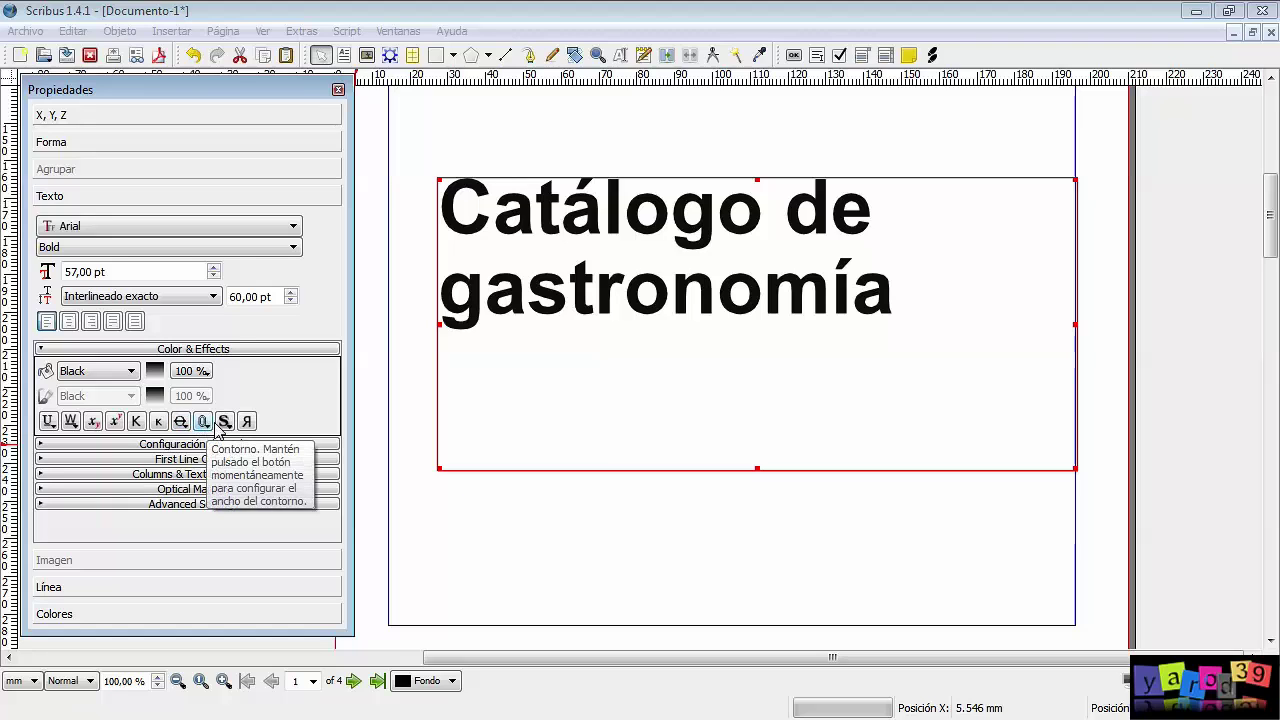
# Step: Add a drop shadow to the title and increase its horizontal and vertical offset
pyautogui.click(225, 422)
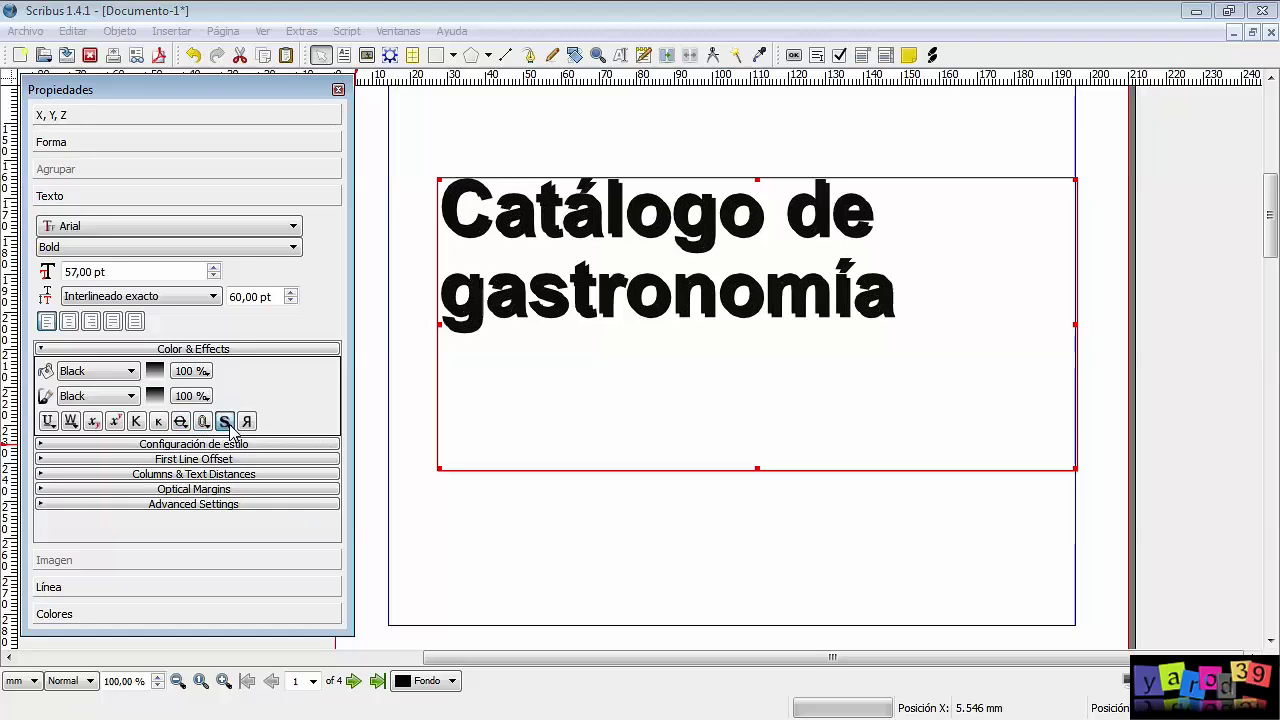
pyautogui.click(225, 422)
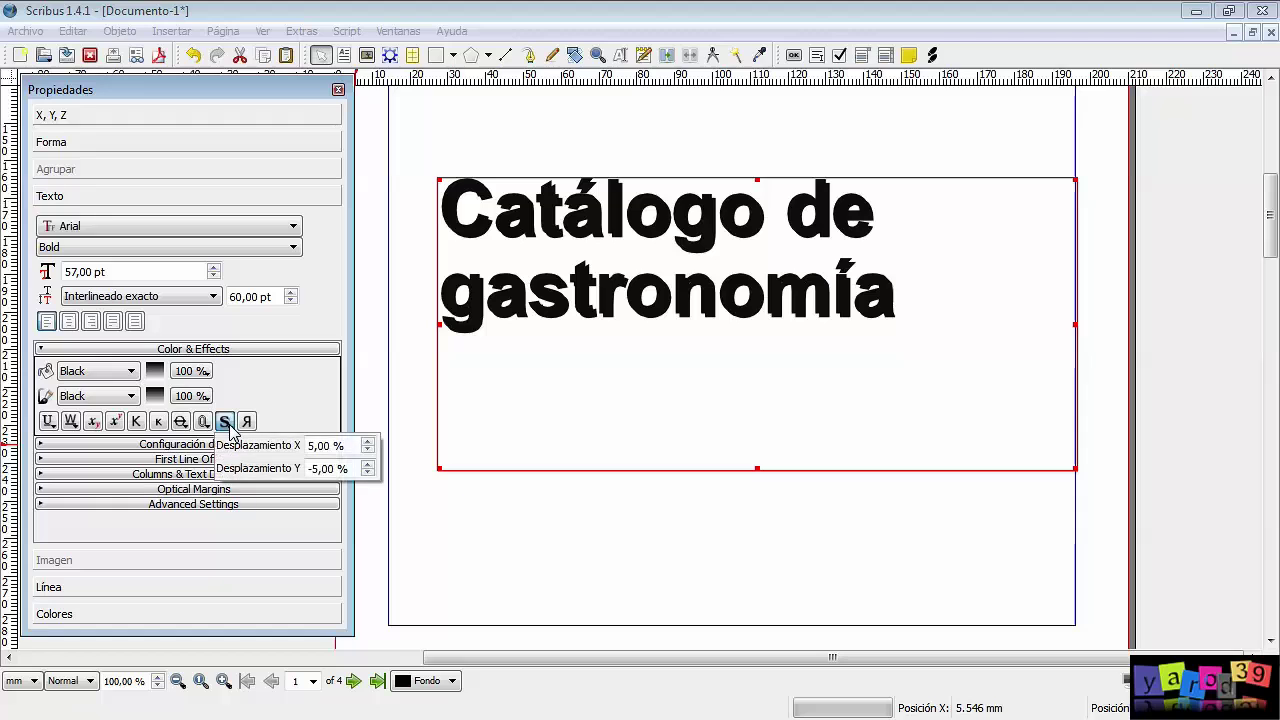
pyautogui.click(368, 442)
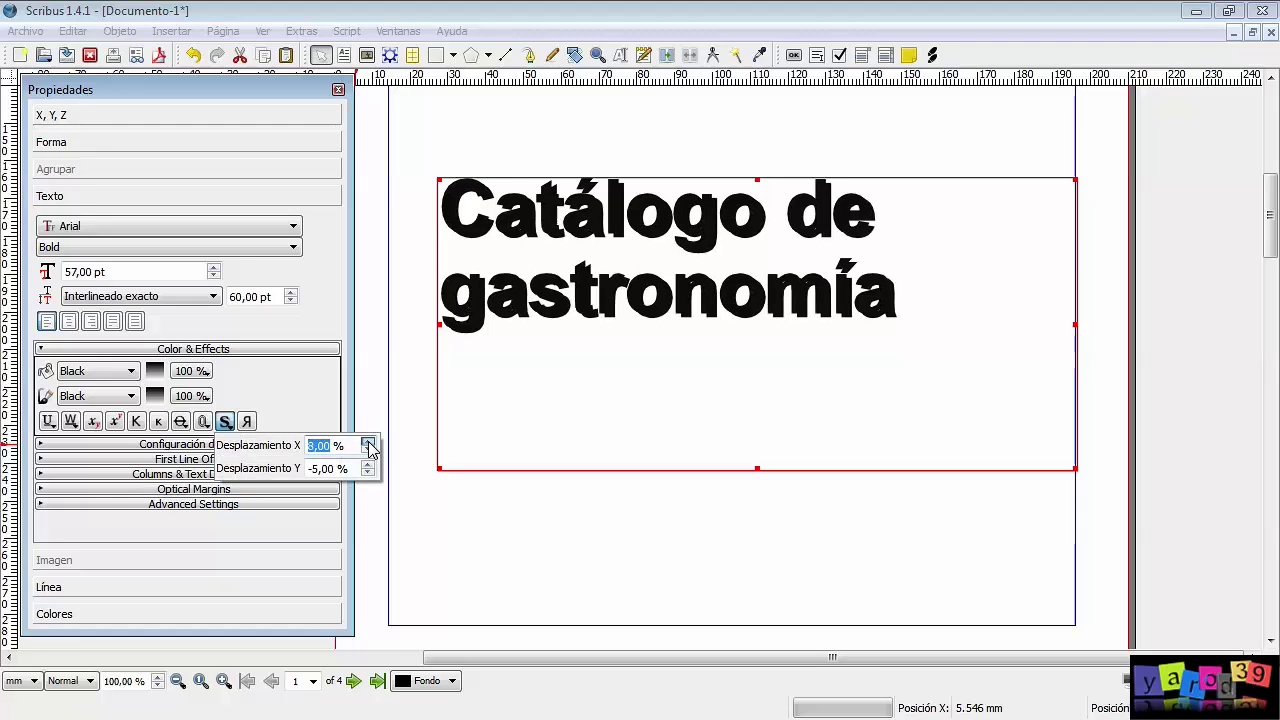
pyautogui.click(368, 442)
pyautogui.click(368, 442)
pyautogui.click(368, 465)
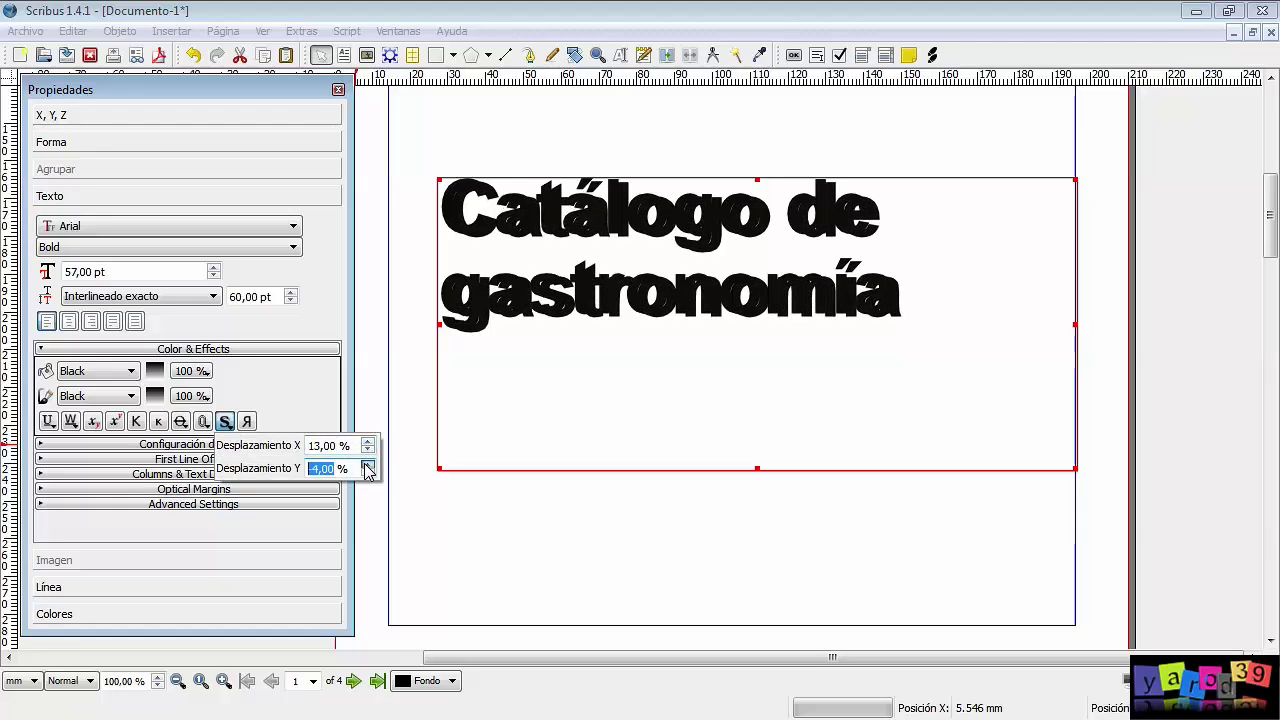
pyautogui.click(368, 472)
pyautogui.click(368, 472)
pyautogui.click(368, 472)
# Step: Fine-tune the shadow offset, reducing the sideways shift and bringing it closer to the text
pyautogui.click(368, 472)
pyautogui.click(368, 449)
pyautogui.click(368, 449)
pyautogui.click(368, 449)
pyautogui.click(368, 449)
pyautogui.click(368, 449)
pyautogui.click(368, 449)
pyautogui.click(368, 449)
pyautogui.click(368, 472)
pyautogui.click(368, 472)
pyautogui.click(368, 472)
pyautogui.click(368, 472)
pyautogui.click(368, 464)
pyautogui.click(368, 464)
pyautogui.click(368, 464)
pyautogui.click(368, 464)
pyautogui.click(368, 464)
pyautogui.click(368, 464)
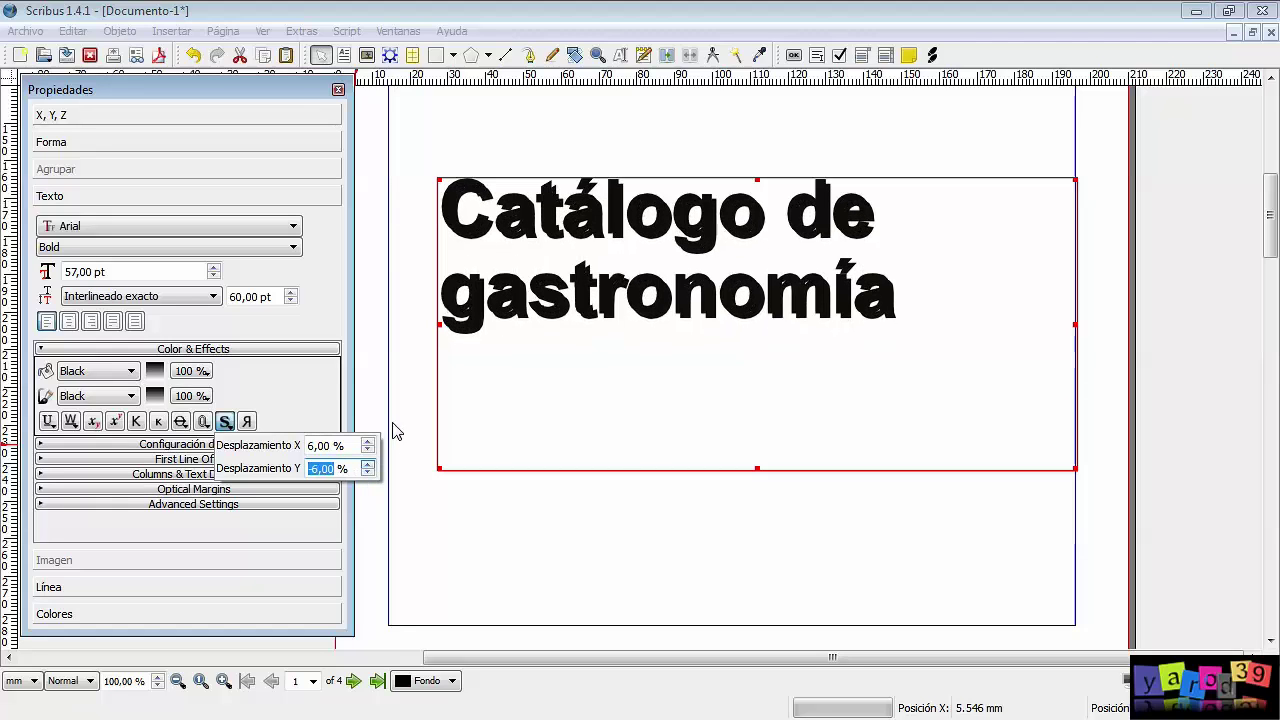
pyautogui.click(335, 392)
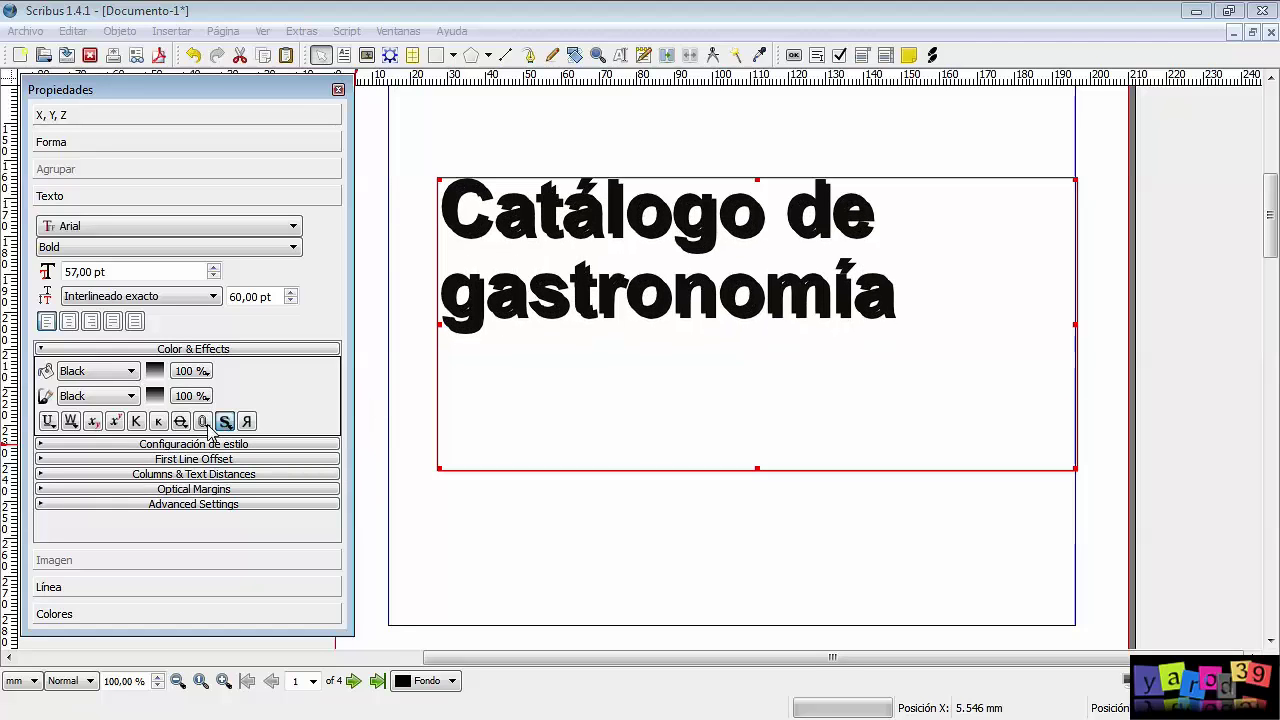
# Step: Lighten the shadow shade, settling on 40%
pyautogui.click(205, 399)
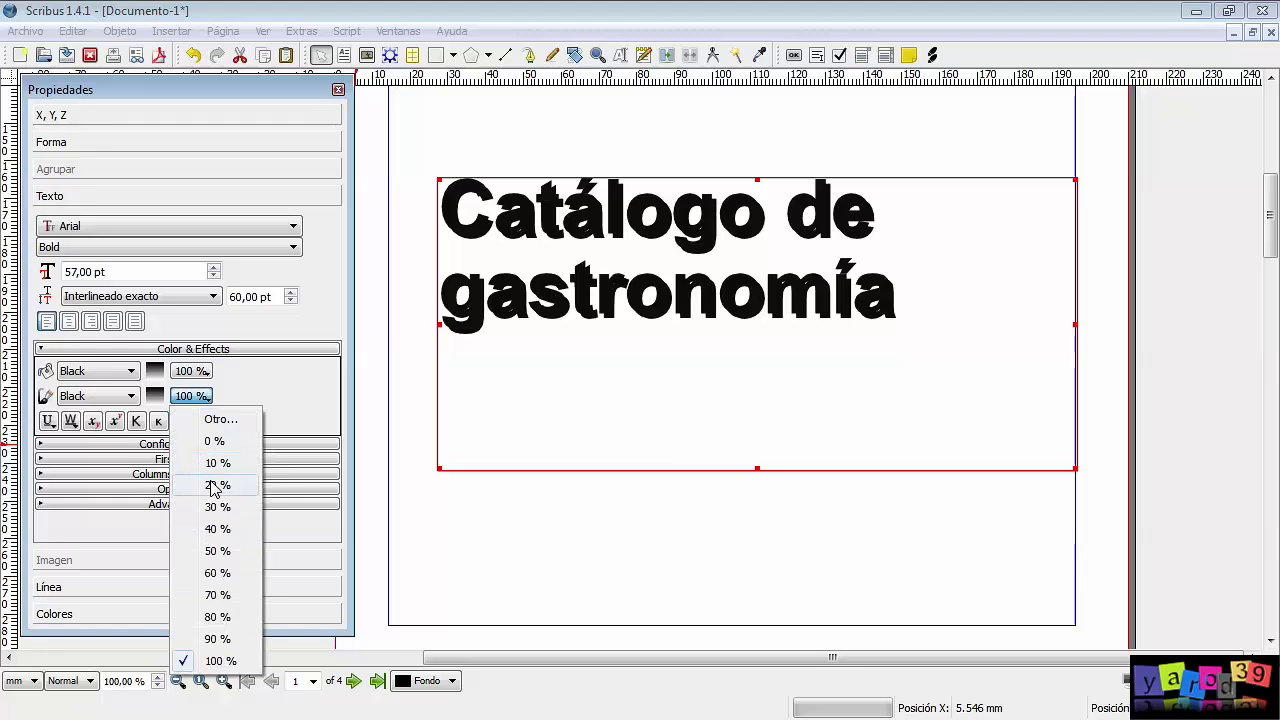
pyautogui.click(217, 485)
pyautogui.click(205, 398)
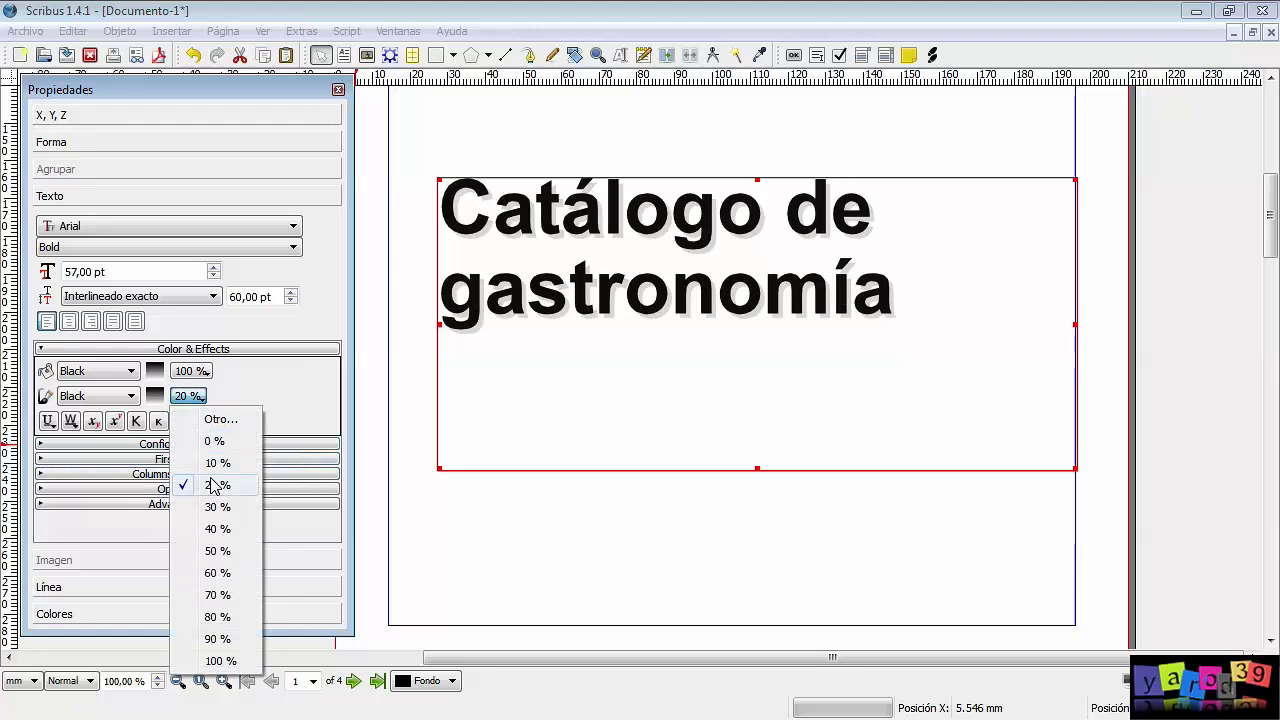
pyautogui.click(212, 529)
# Step: Set the title in all caps and shorten its frame from the bottom
pyautogui.click(137, 421)
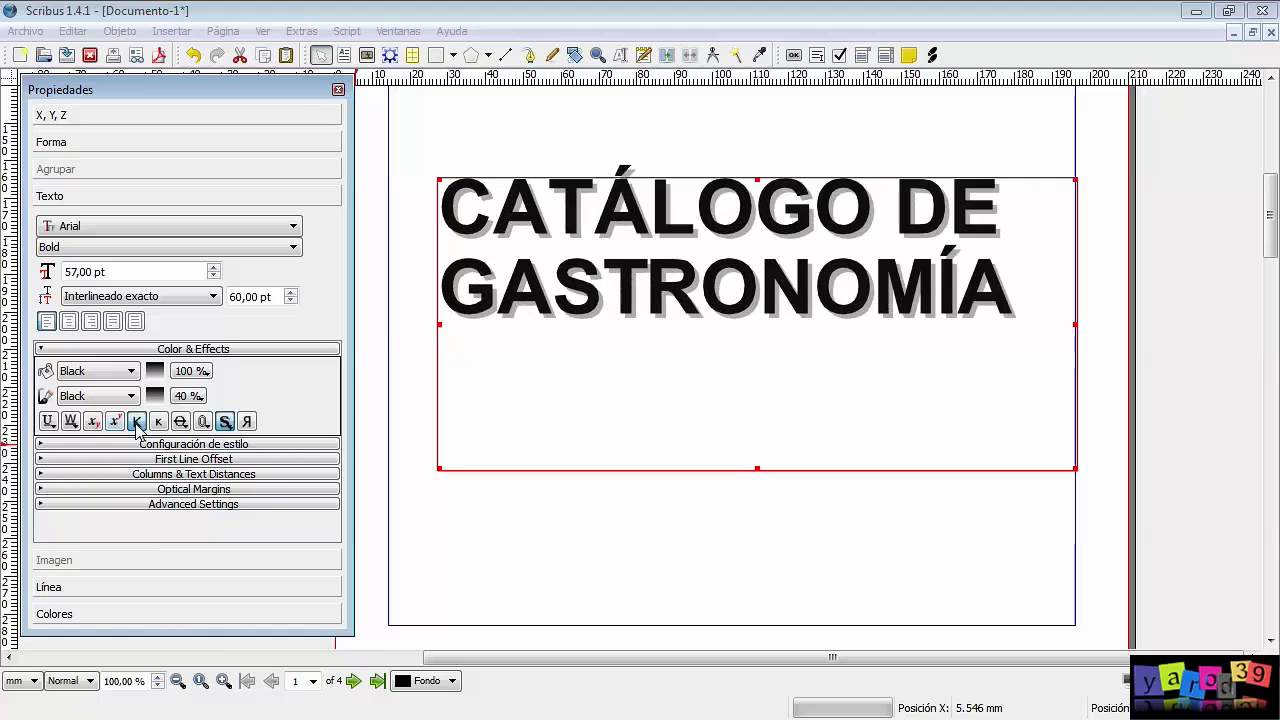
pyautogui.moveTo(757, 468); pyautogui.dragTo(757, 352)
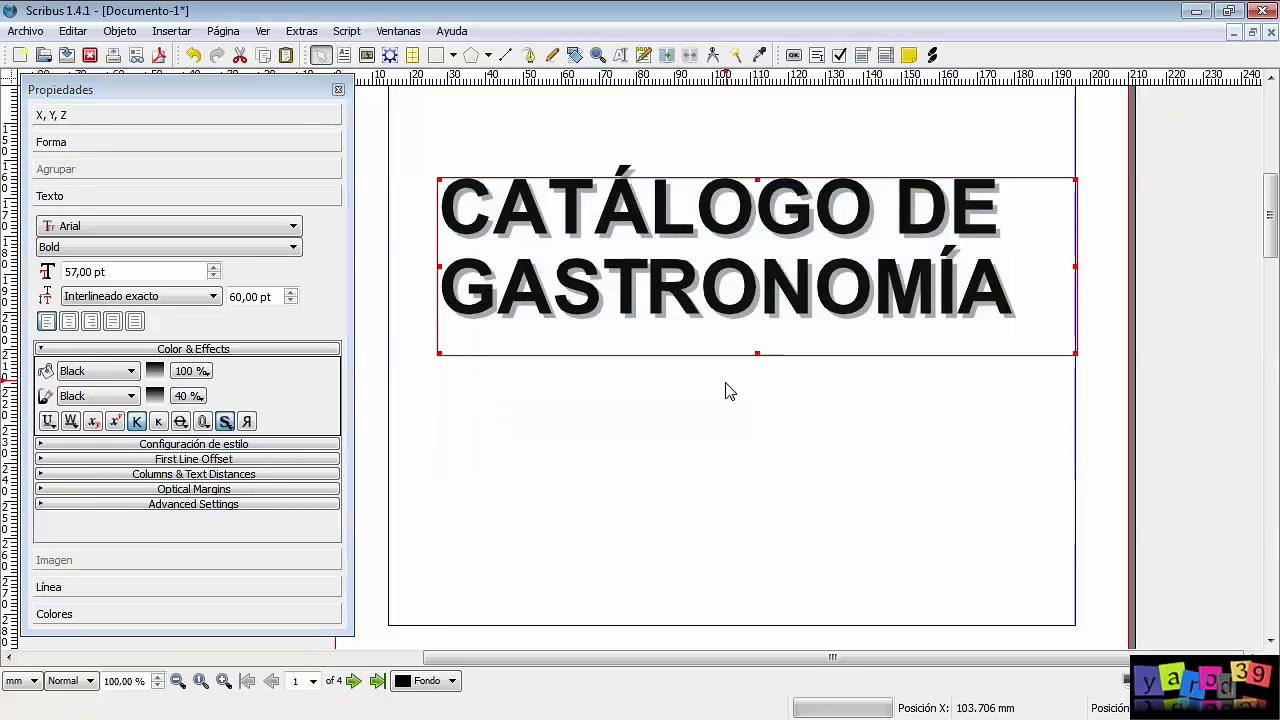
pyautogui.click(668, 423)
pyautogui.click(489, 321)
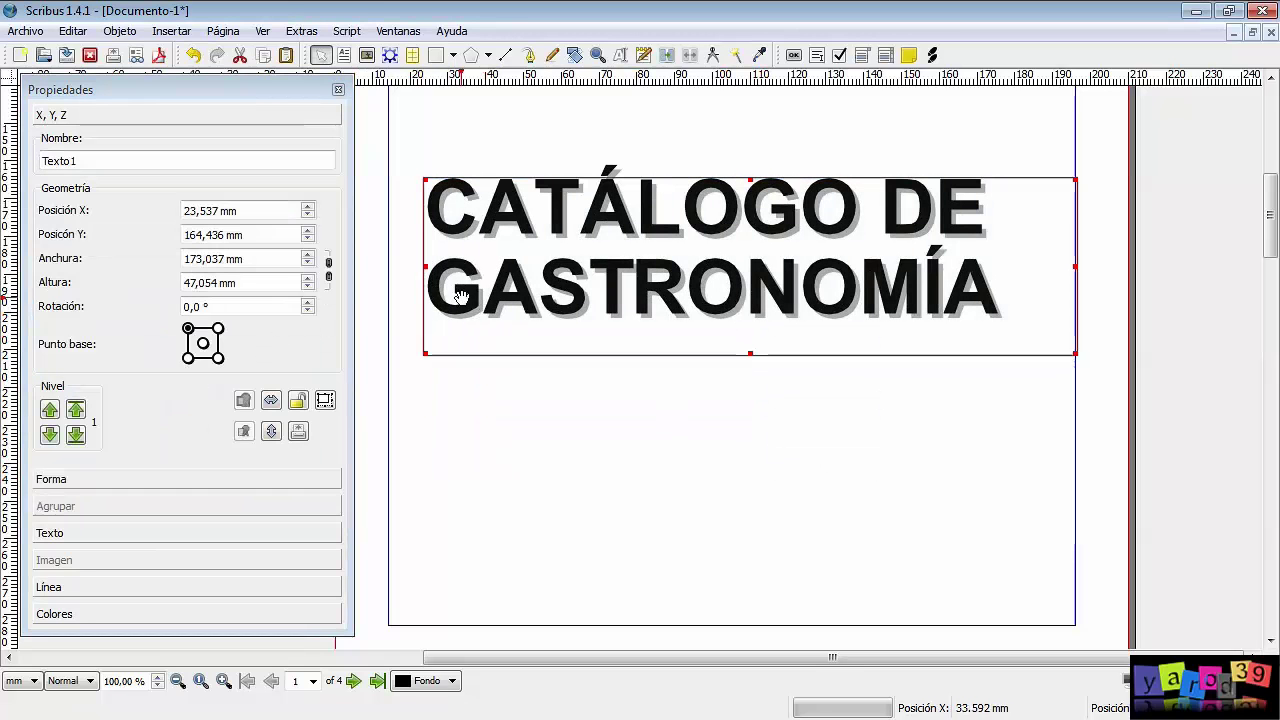
pyautogui.click(168, 533)
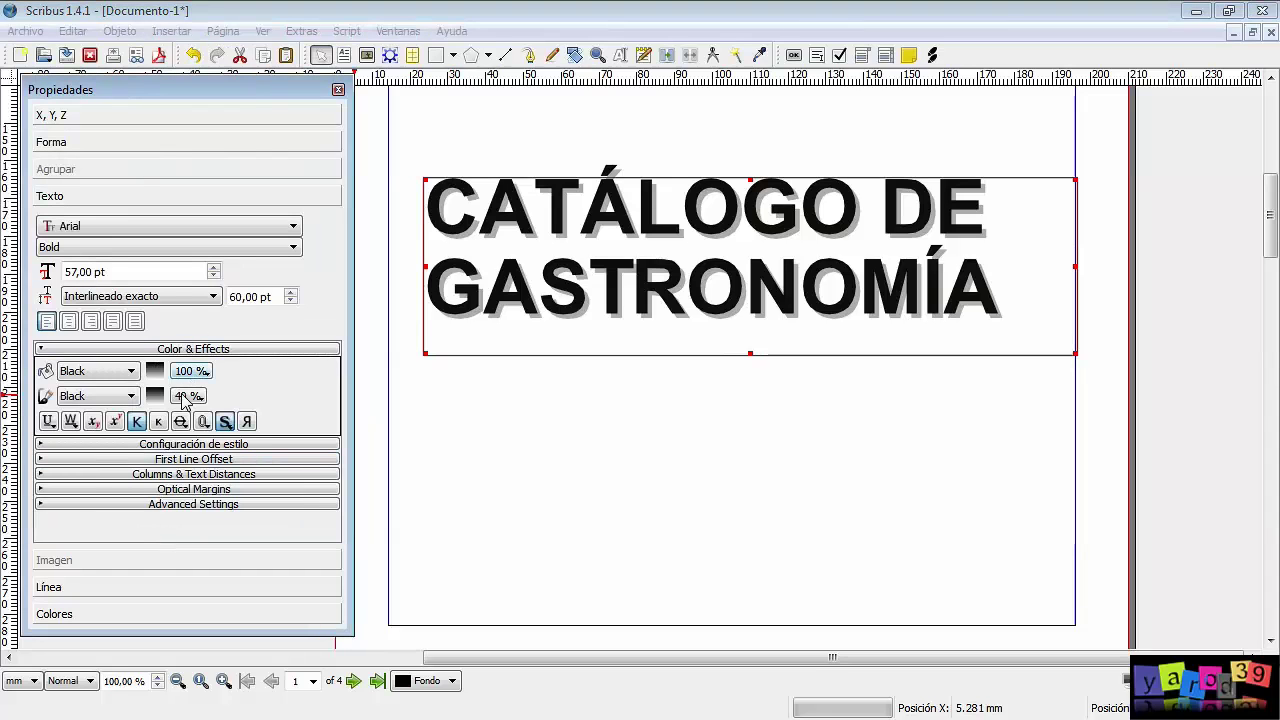
# Step: Adjust the title's line spacing and reduce its font size to 43 pt
pyautogui.click(290, 292)
pyautogui.click(526, 406)
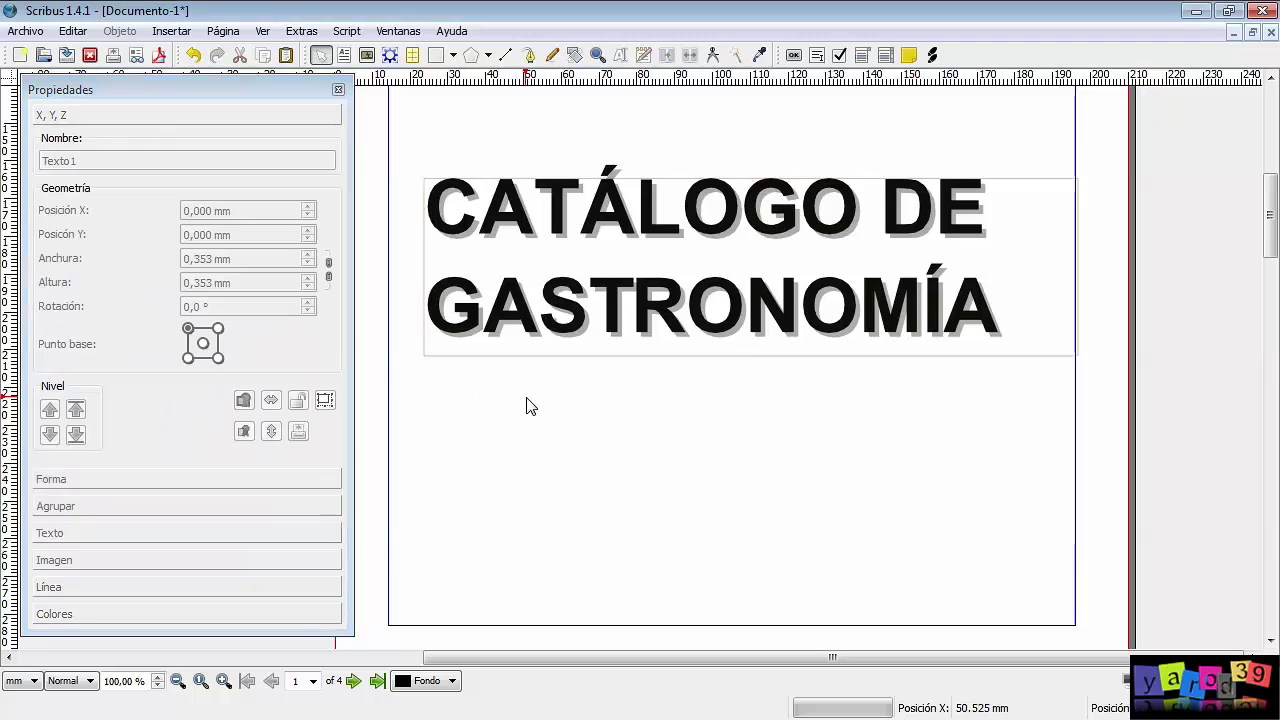
pyautogui.click(820, 342)
pyautogui.click(170, 533)
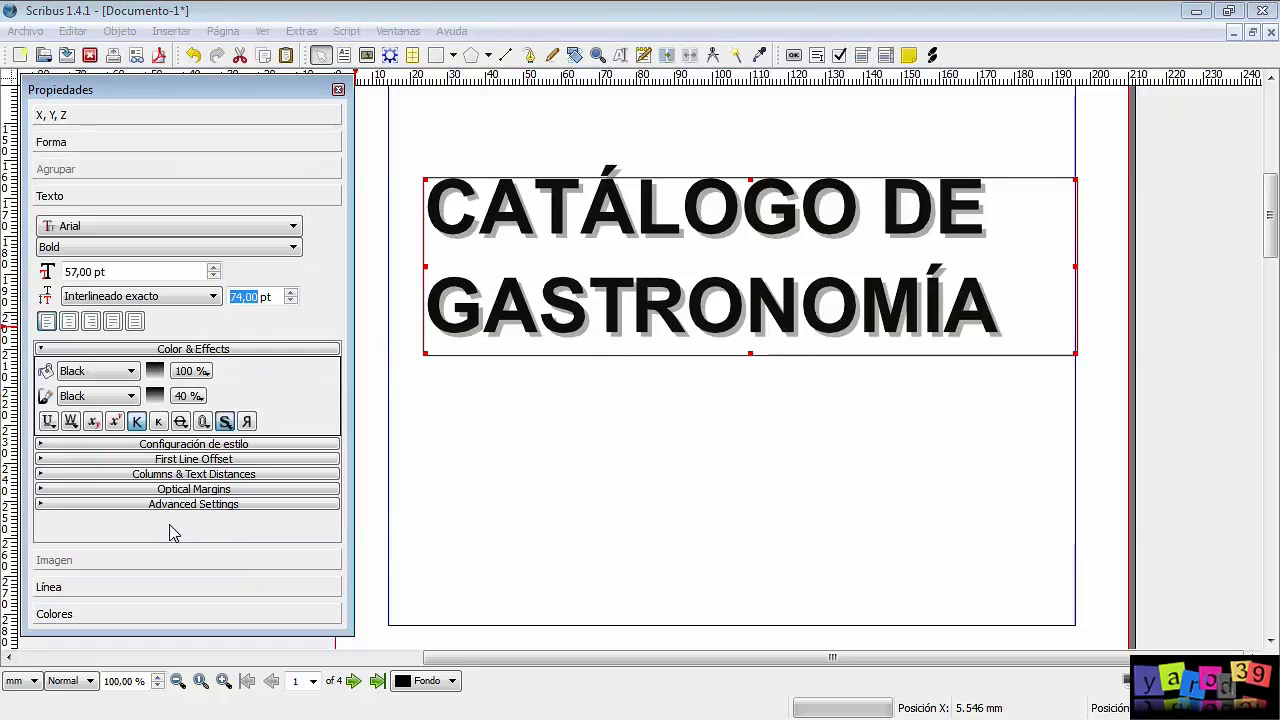
pyautogui.click(213, 277)
pyautogui.click(213, 277)
pyautogui.click(213, 277)
pyautogui.click(214, 278)
pyautogui.click(213, 277)
pyautogui.click(213, 277)
pyautogui.click(213, 277)
# Step: Right-align the title with 54 pt line spacing, then narrow its frame and move it lower
pyautogui.click(91, 321)
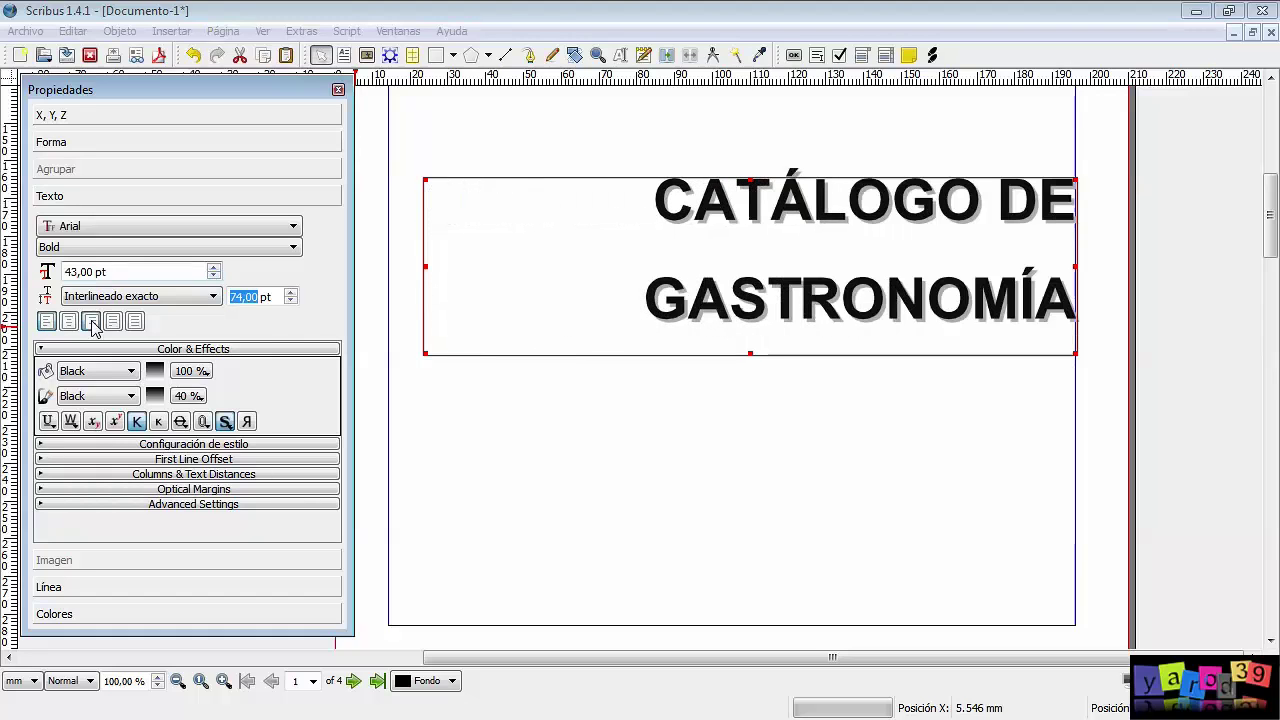
pyautogui.click(290, 300)
pyautogui.click(290, 300)
pyautogui.moveTo(424, 352)
pyautogui.mouseDown()
pyautogui.moveTo(606, 309)
pyautogui.moveTo(612, 377)
pyautogui.mouseUp()
pyautogui.moveTo(950, 258); pyautogui.dragTo(950, 351)
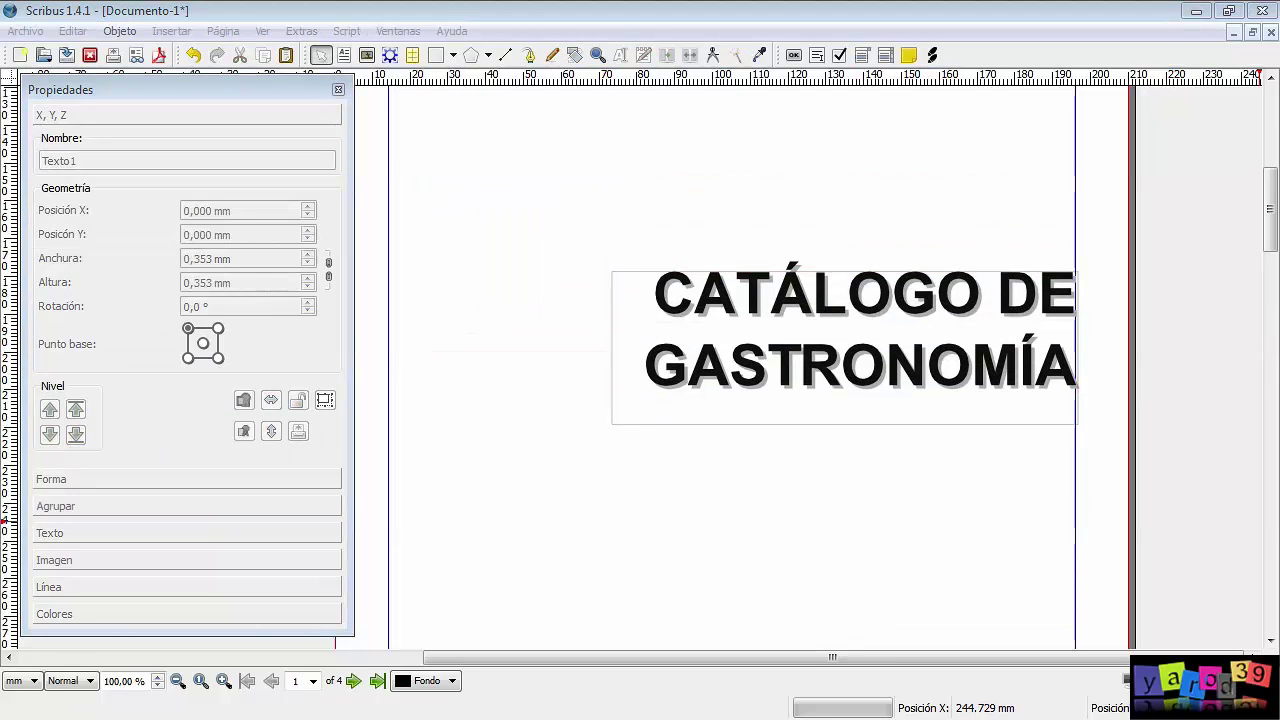